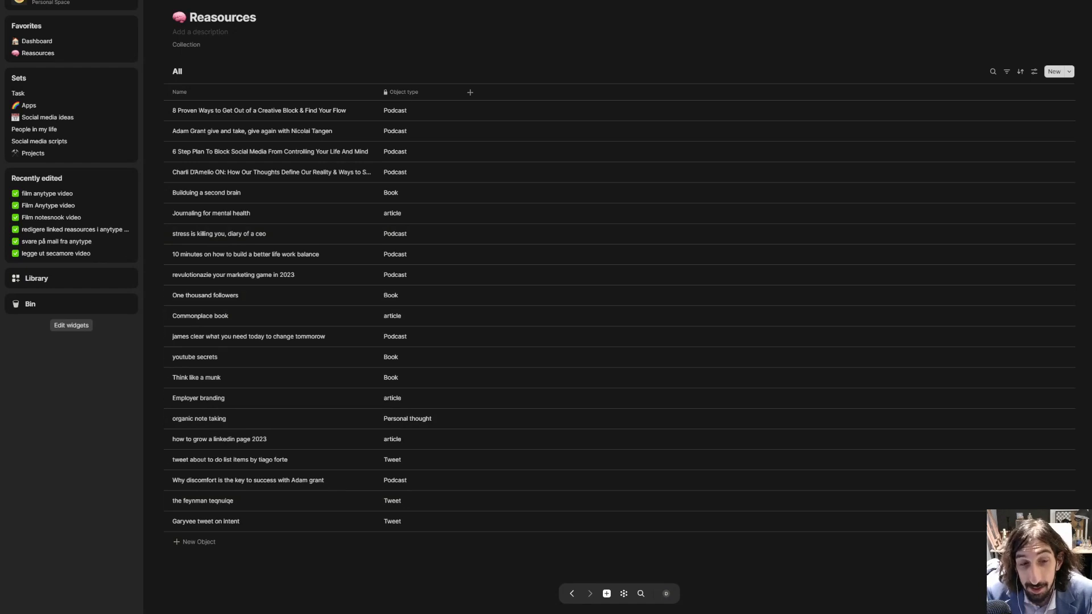
pyautogui.click(623, 593)
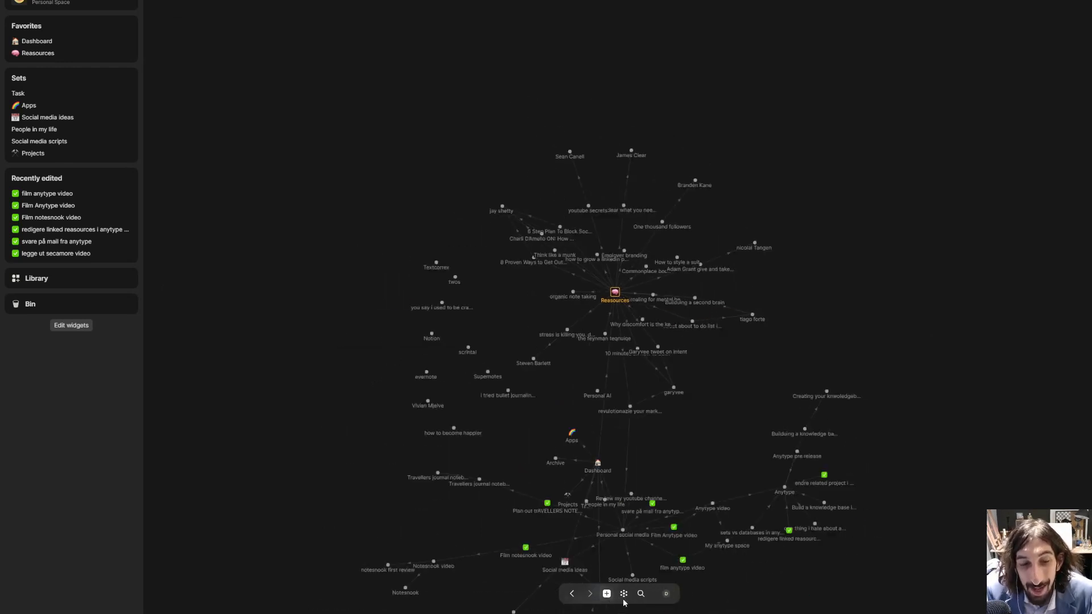
pyautogui.click(77, 42)
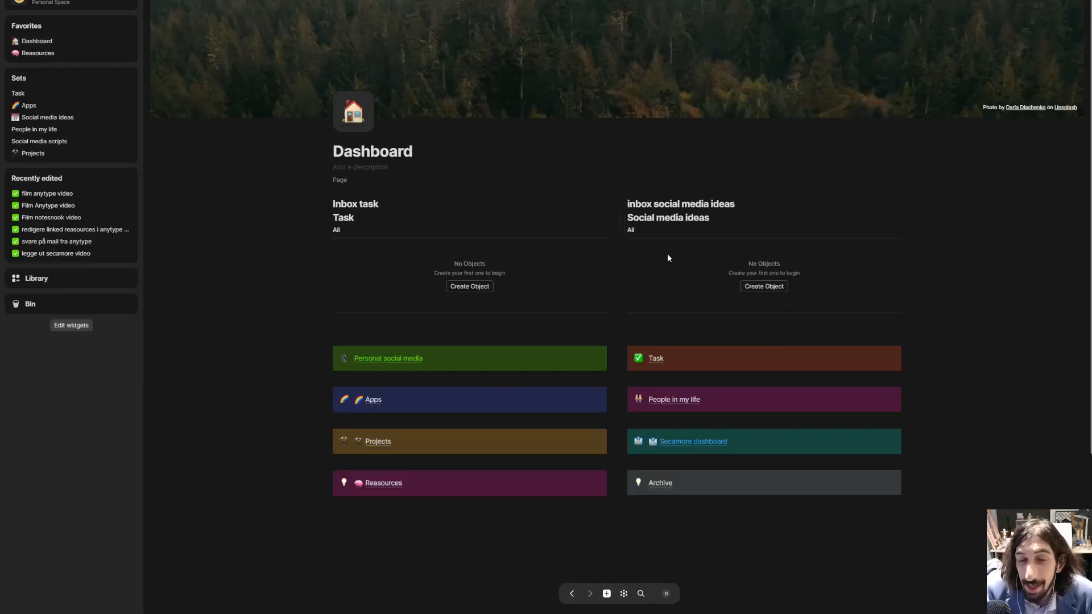
# Switch to the private space and add a collection named "Knowledge base" to the Homepage
pyautogui.click(668, 596)
pyautogui.click(393, 223)
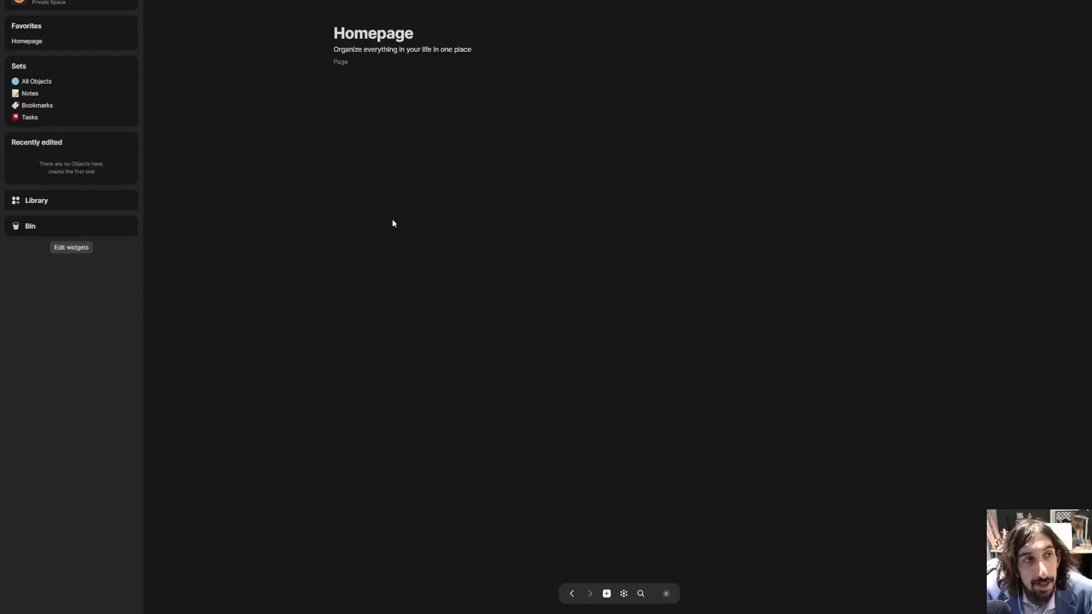
pyautogui.click(342, 85)
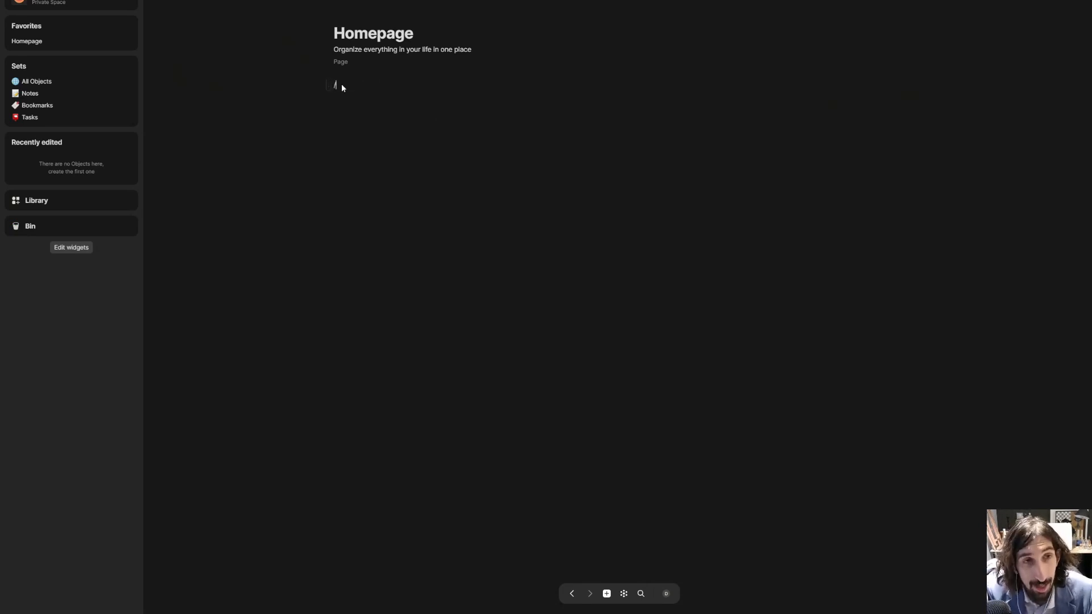
pyautogui.write('/c')
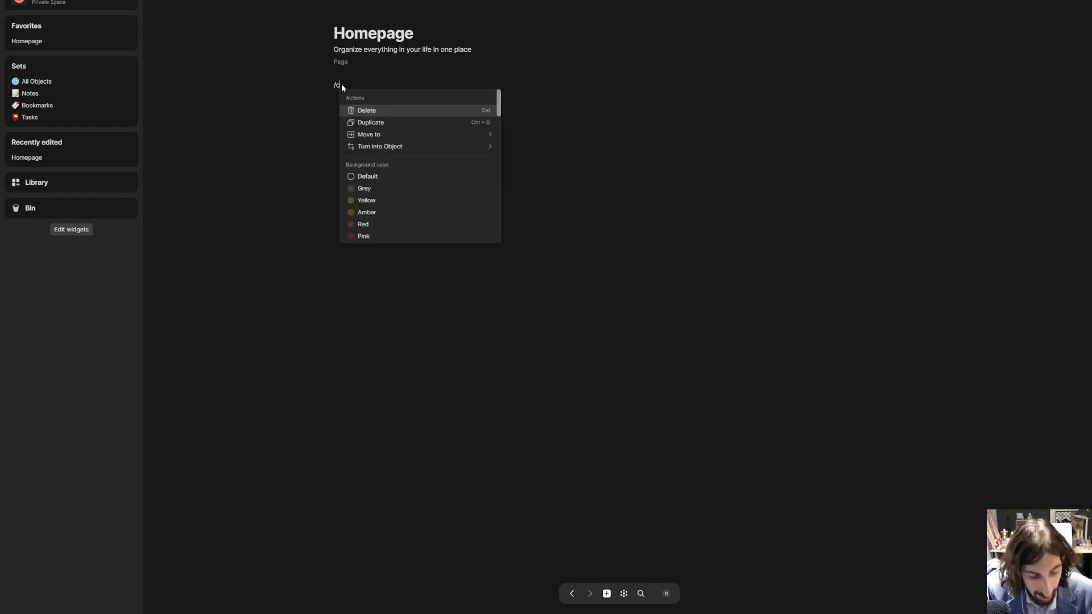
pyautogui.write('ollec')
pyautogui.press('Return')
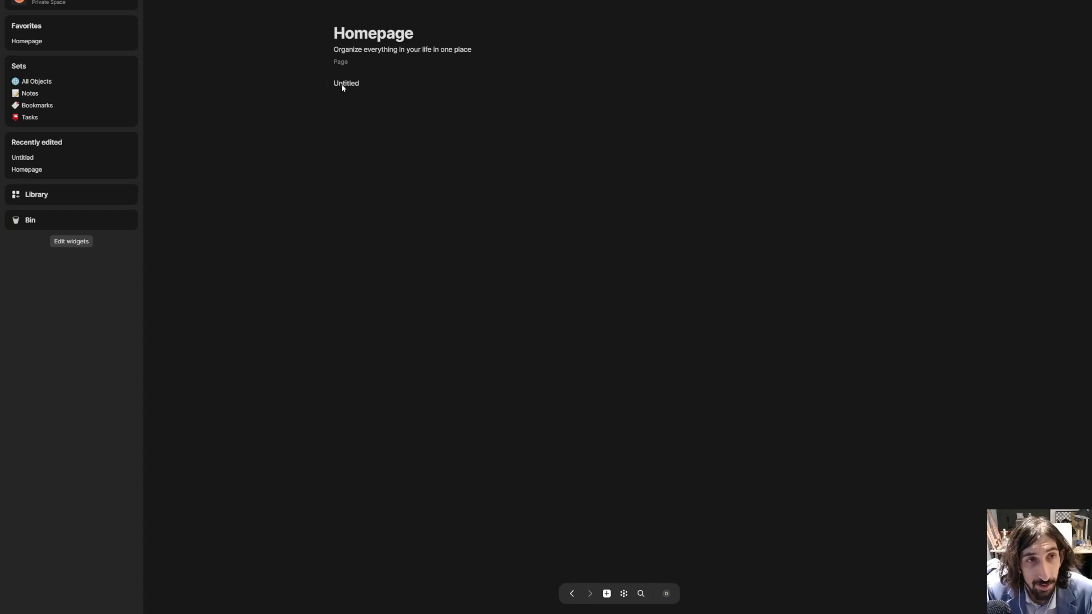
pyautogui.write('K')
pyautogui.press('BackSpace')
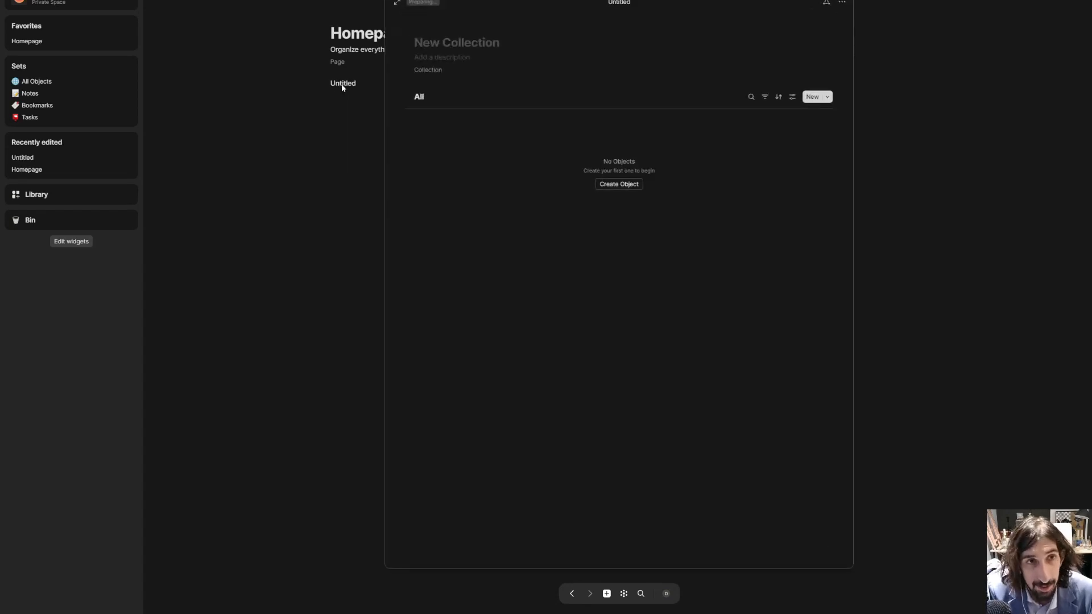
pyautogui.write('Knowledg')
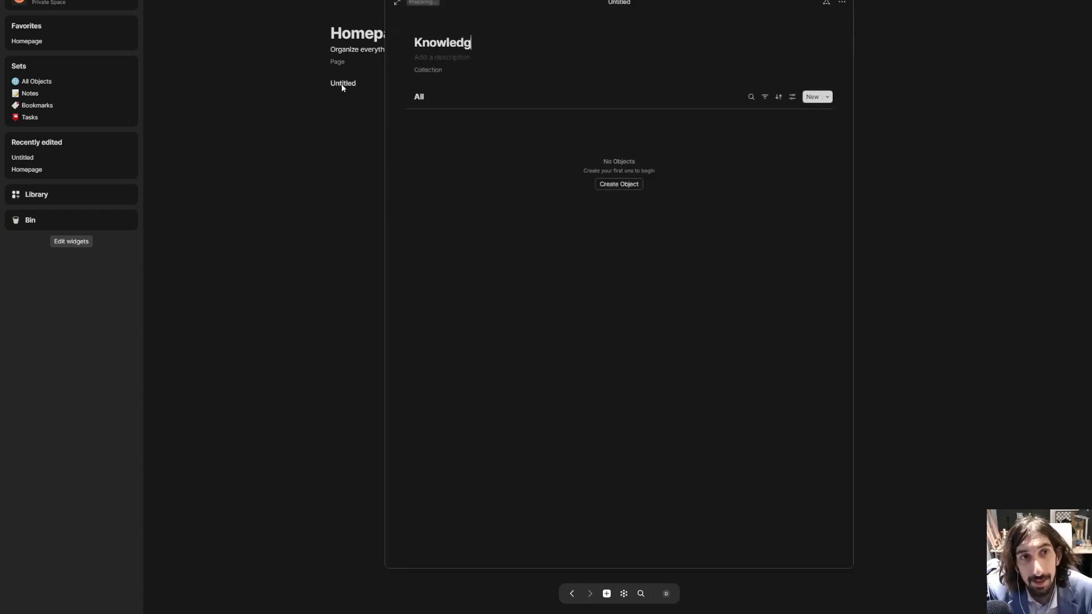
pyautogui.write('e base')
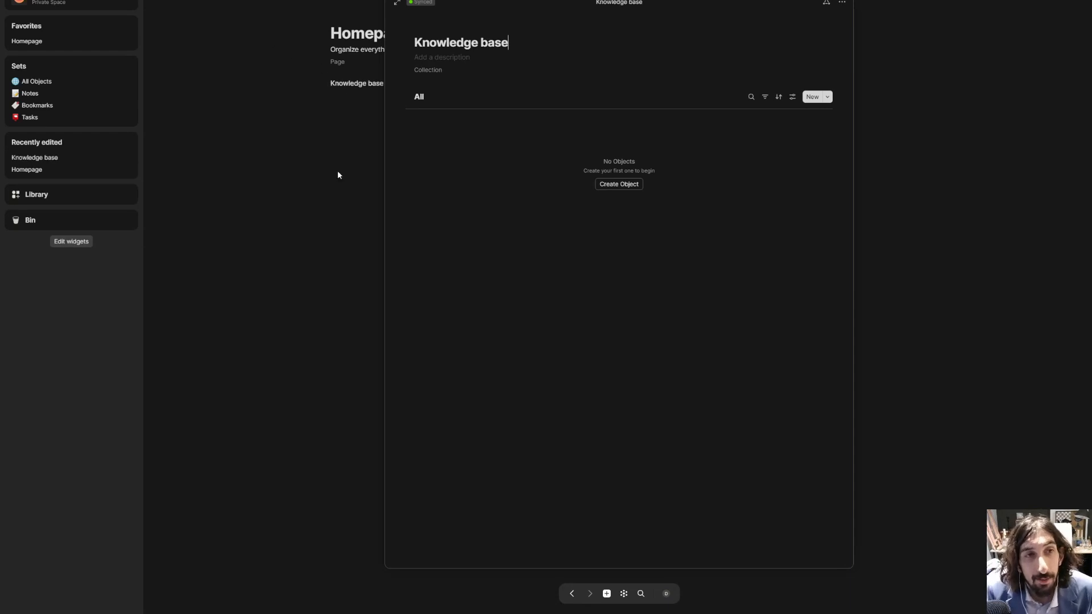
pyautogui.click(334, 108)
# Change the text style of the Knowledge base link on the Homepage to Callout
pyautogui.click(328, 84)
pyautogui.moveTo(294, 169)
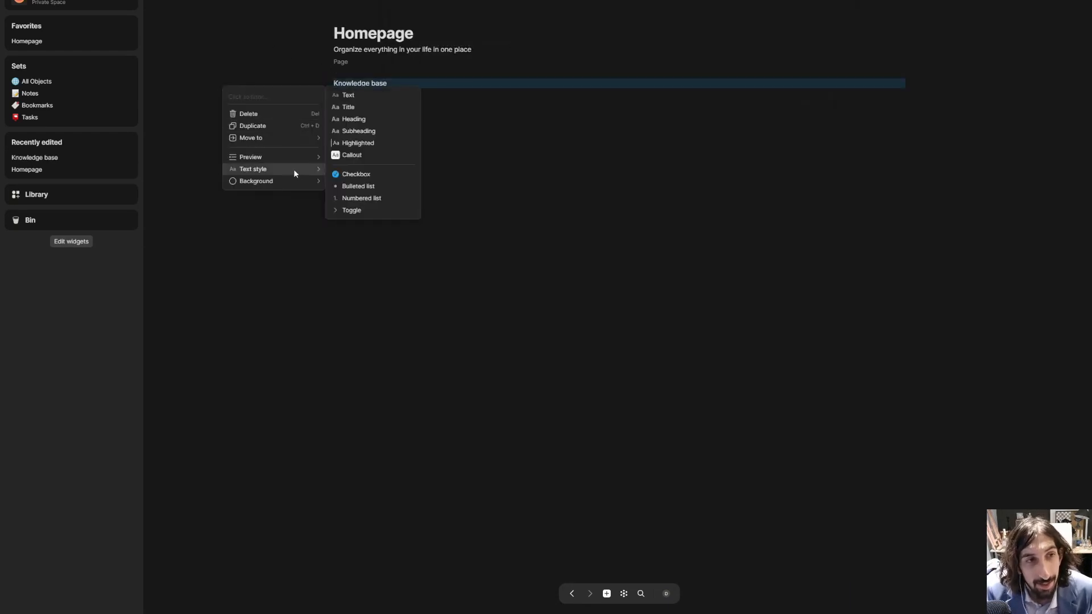
pyautogui.click(350, 156)
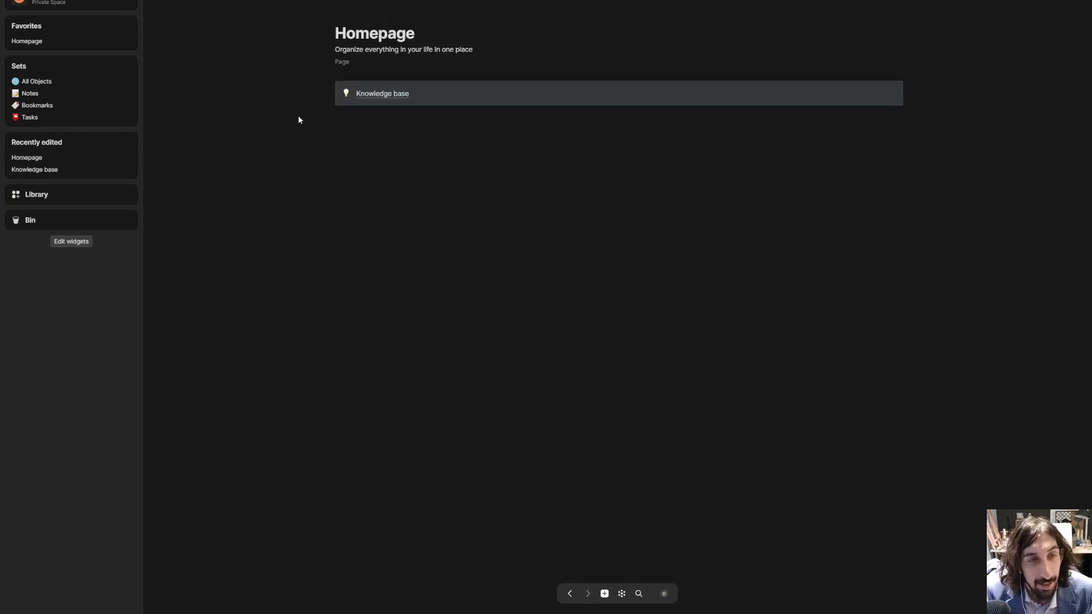
# Open the Knowledge base collection from its callout and give it the brain emoji as its icon
pyautogui.click(347, 95)
pyautogui.click(367, 94)
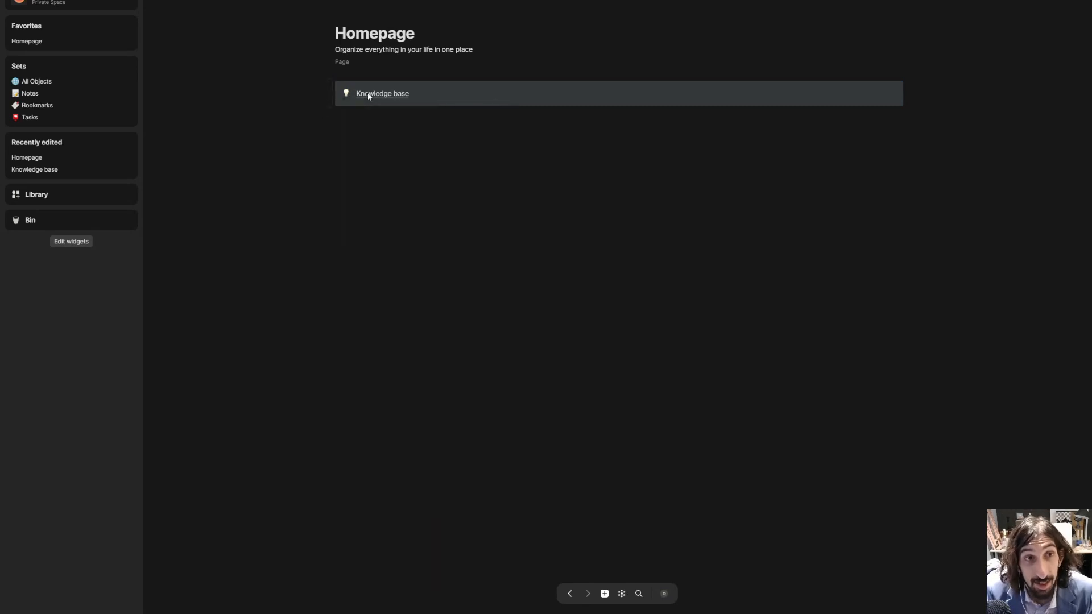
pyautogui.click(346, 94)
pyautogui.click(375, 93)
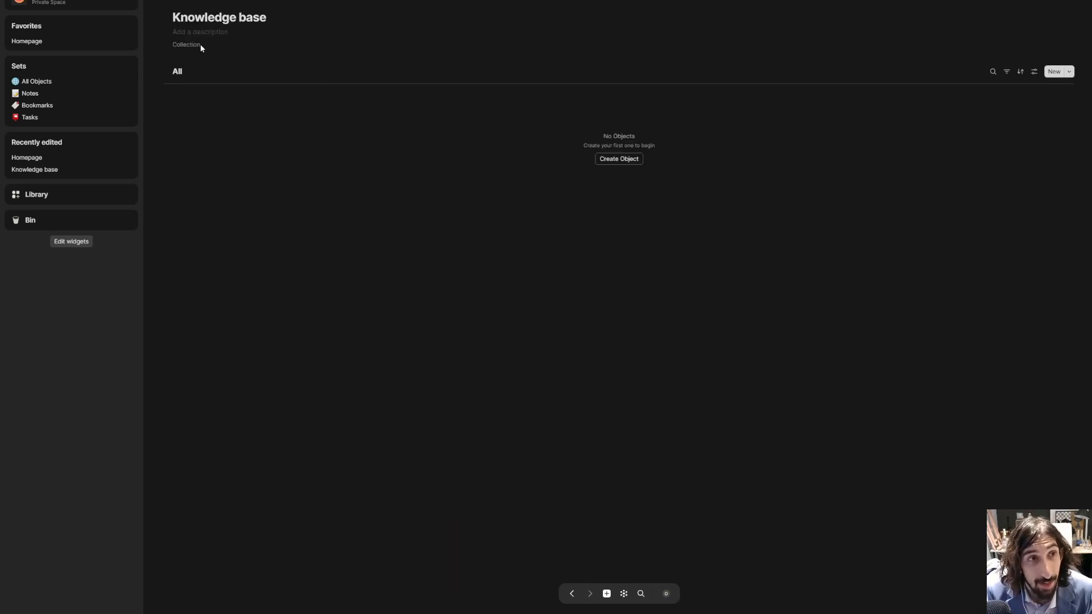
pyautogui.click(188, 2)
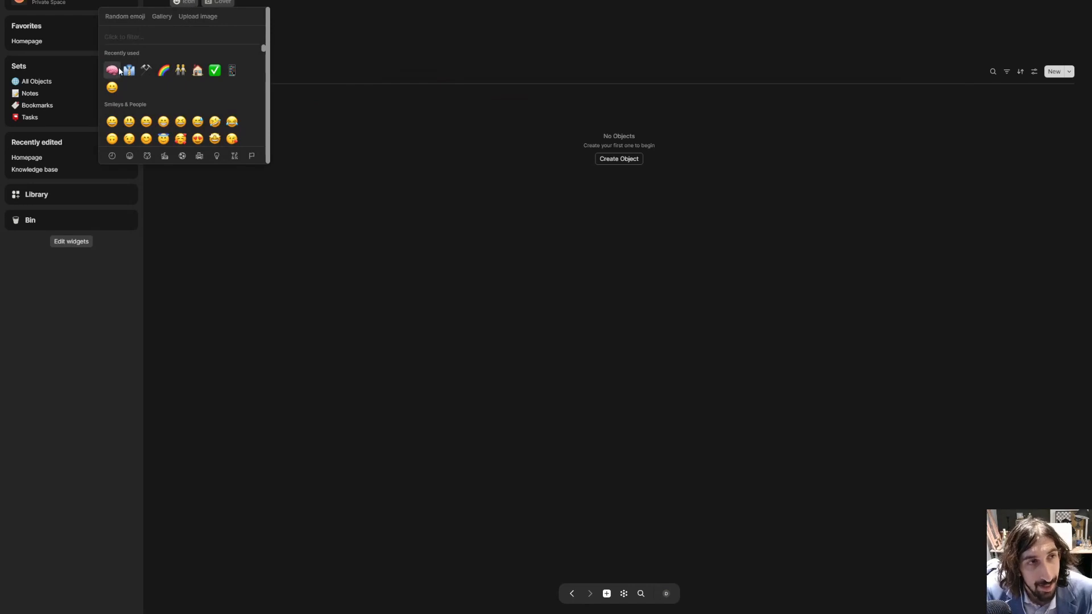
pyautogui.click(114, 71)
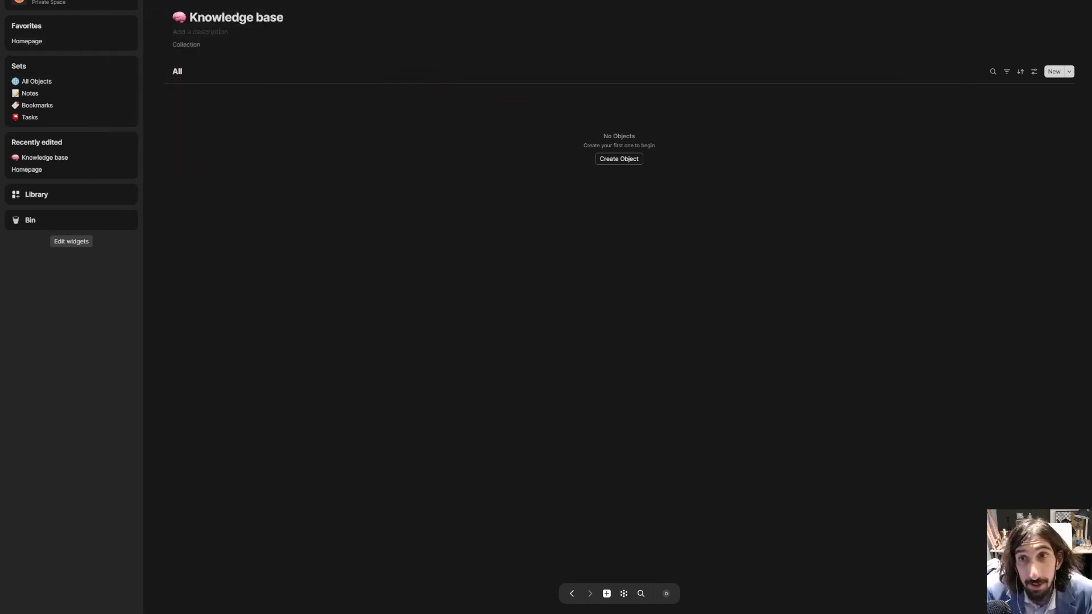
# Add the Knowledge base collection to Favorites, and remove and re-add the Homepage so it is listed first
pyautogui.click(1081, 0)
pyautogui.click(1018, 1)
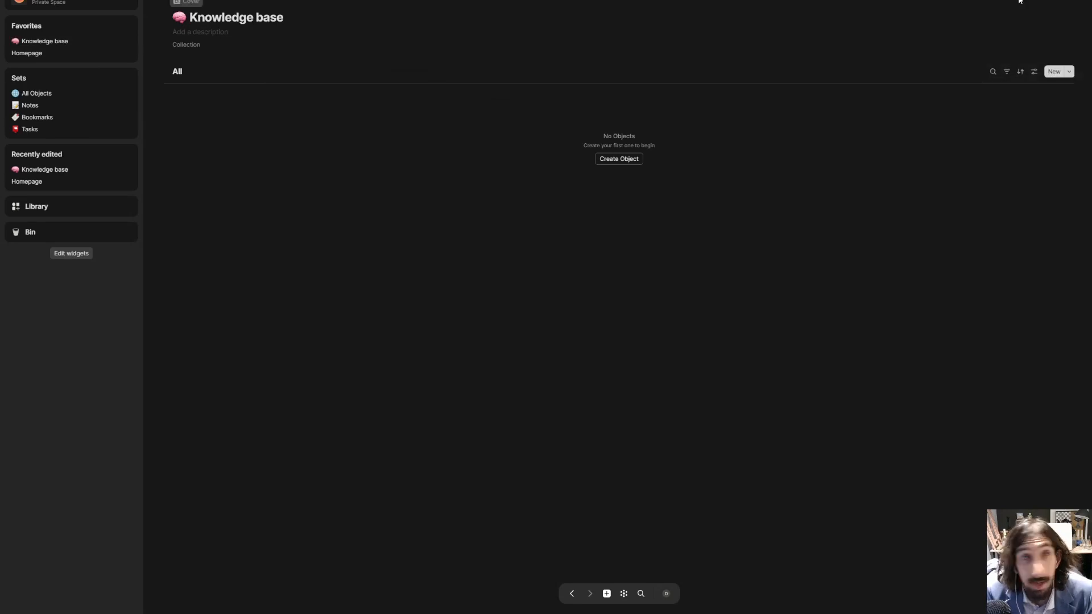
pyautogui.click(39, 55)
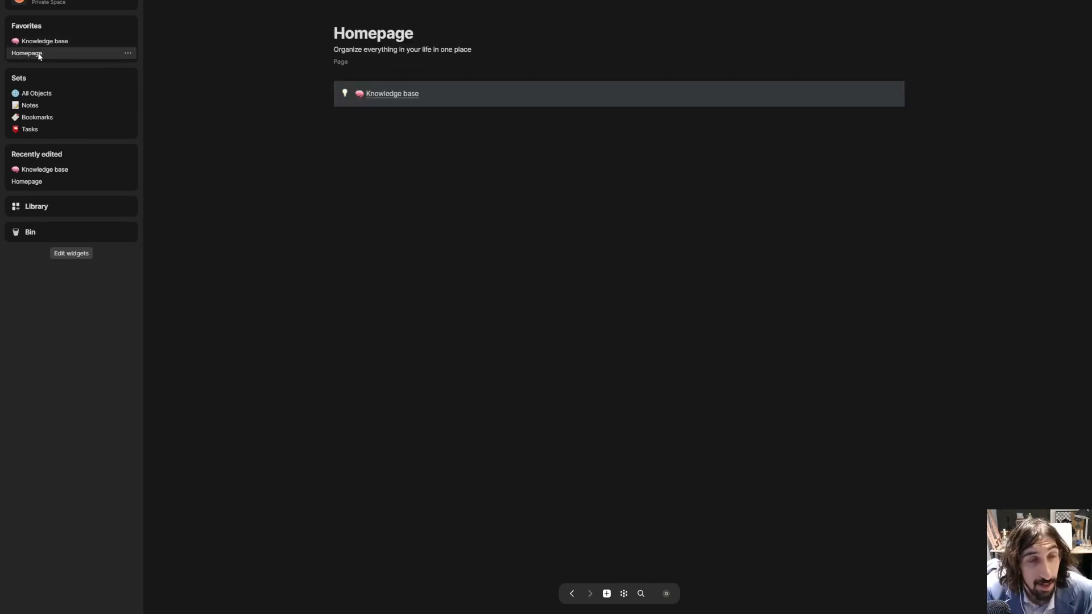
pyautogui.click(1081, 1)
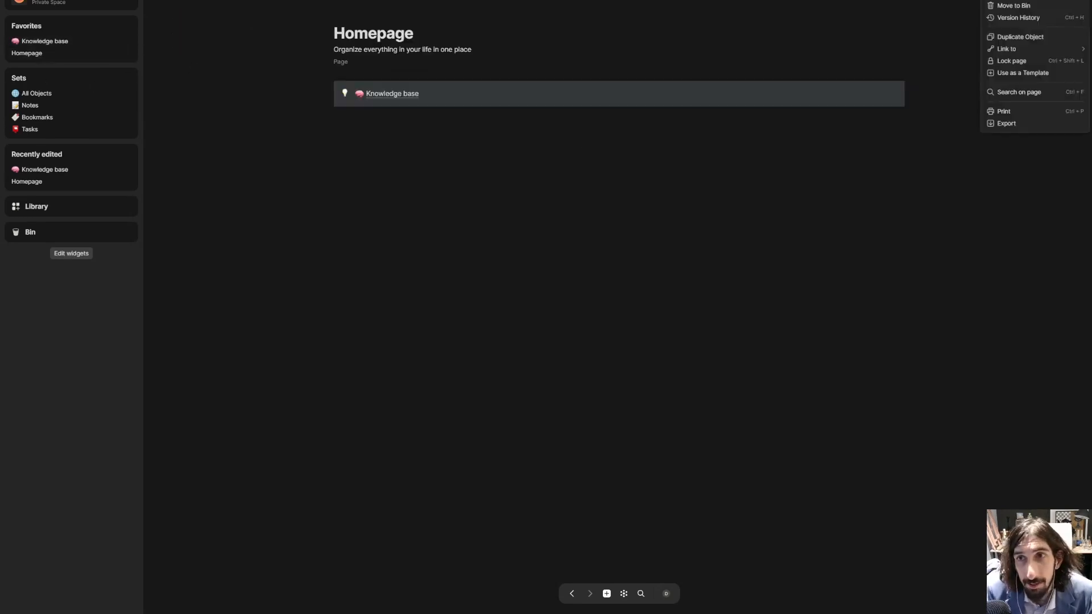
pyautogui.click(1051, 1)
pyautogui.click(1081, 0)
pyautogui.click(1051, 1)
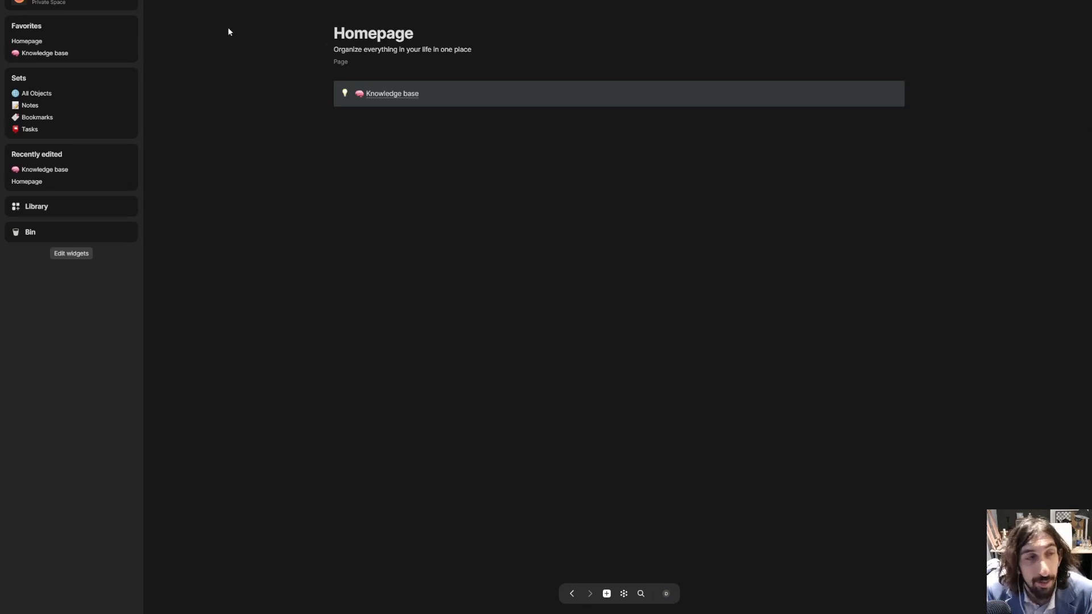
pyautogui.click(40, 54)
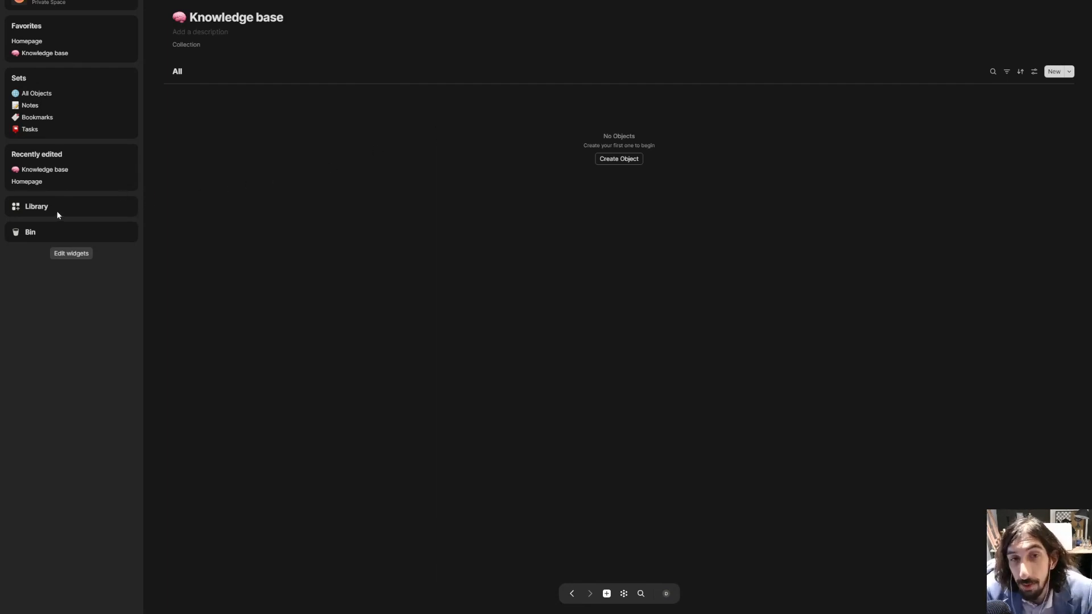
pyautogui.click(42, 213)
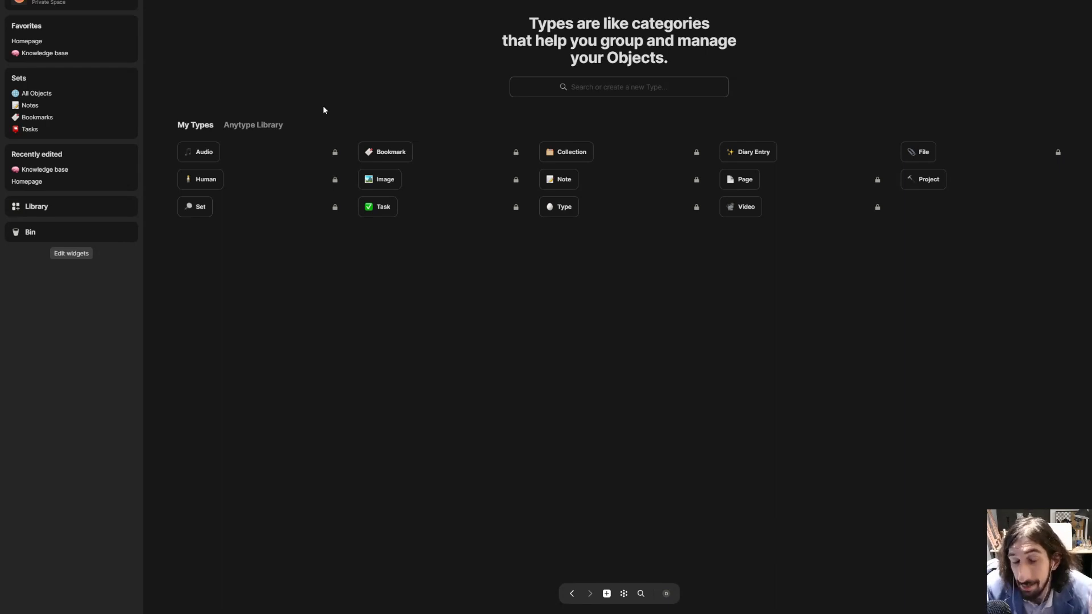
pyautogui.click(54, 41)
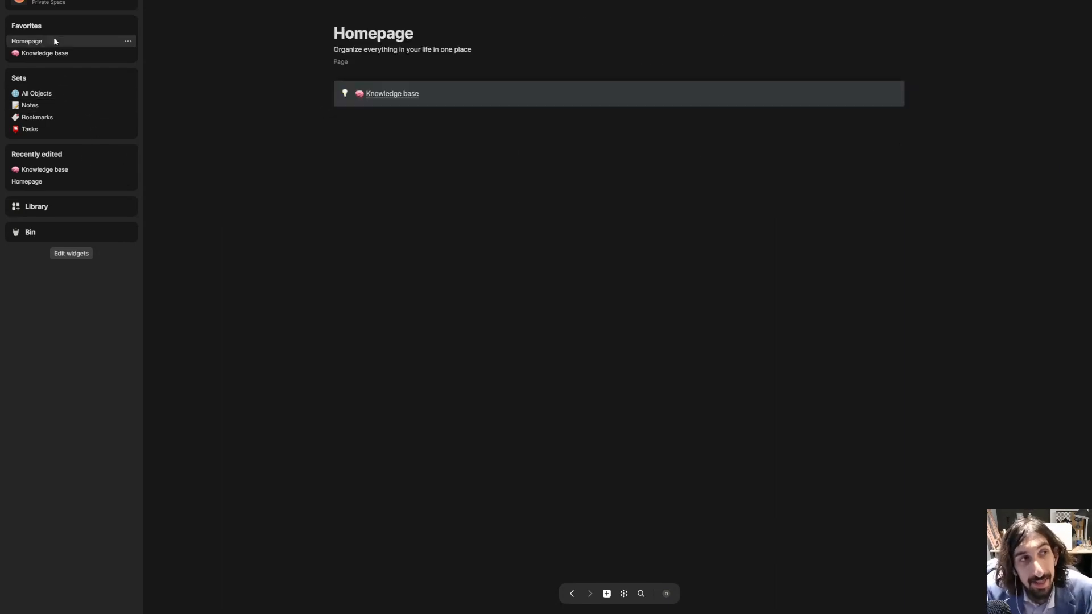
pyautogui.click(55, 54)
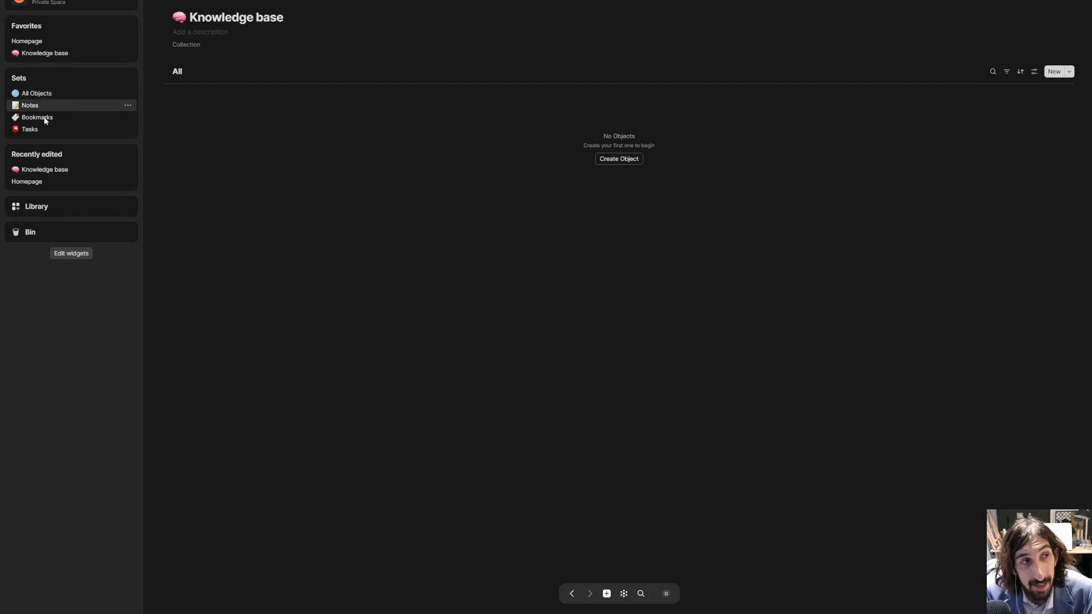
# Create a new object type named "Podcasts" in the Library and return to the list of types
pyautogui.click(44, 208)
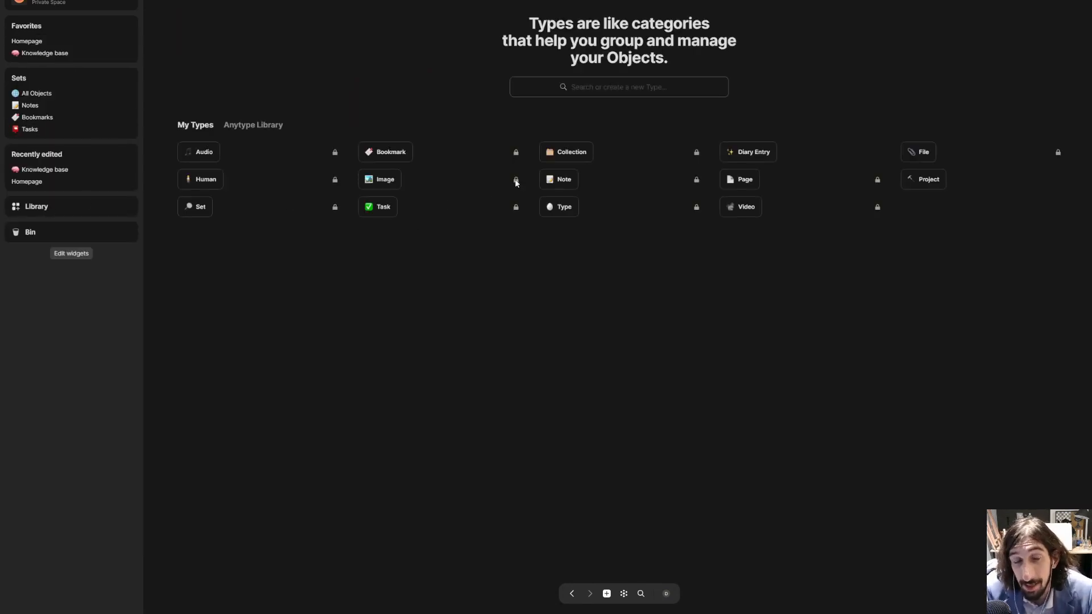
pyautogui.click(595, 85)
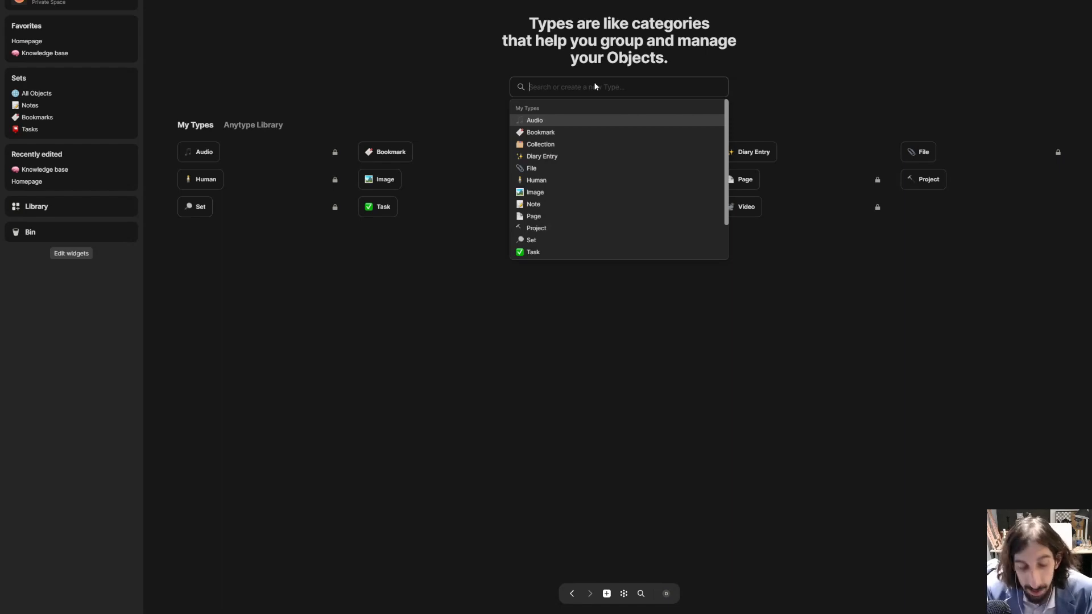
pyautogui.write('Podcasts')
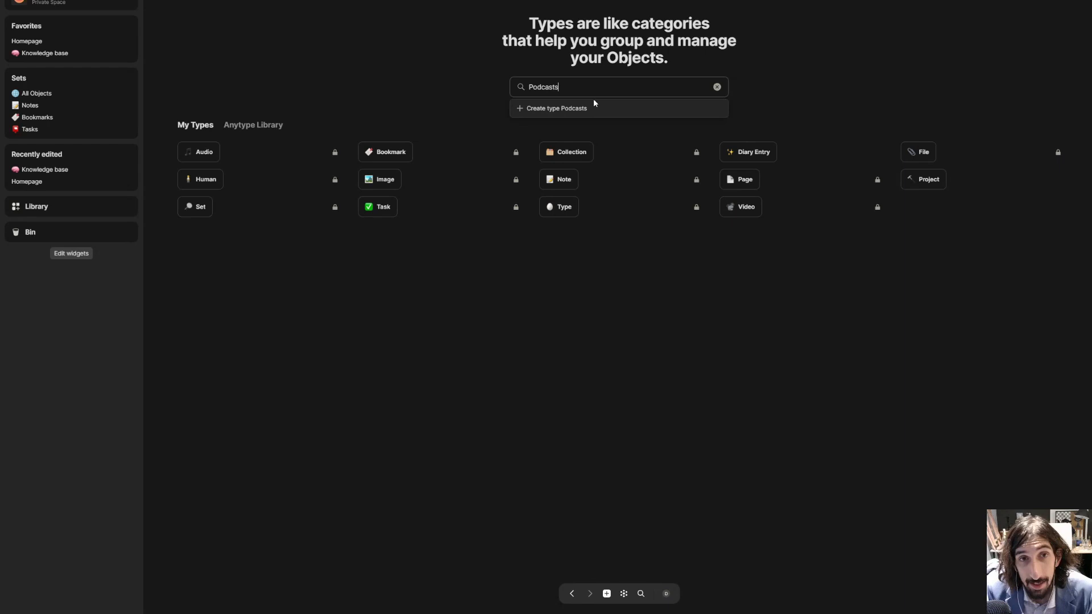
pyautogui.click(590, 107)
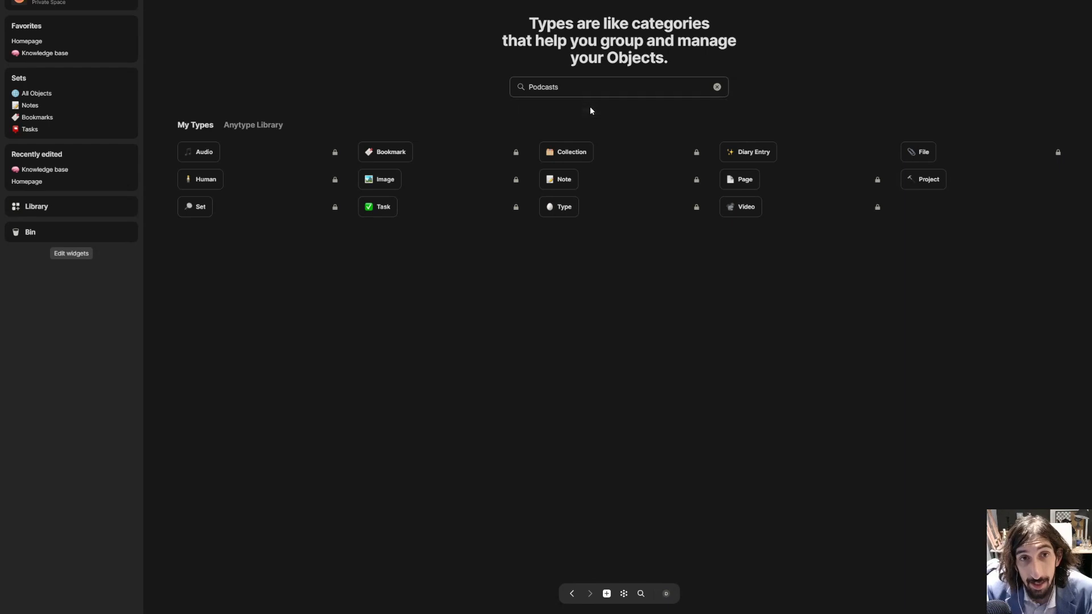
pyautogui.hotkey('alt', 'Left')
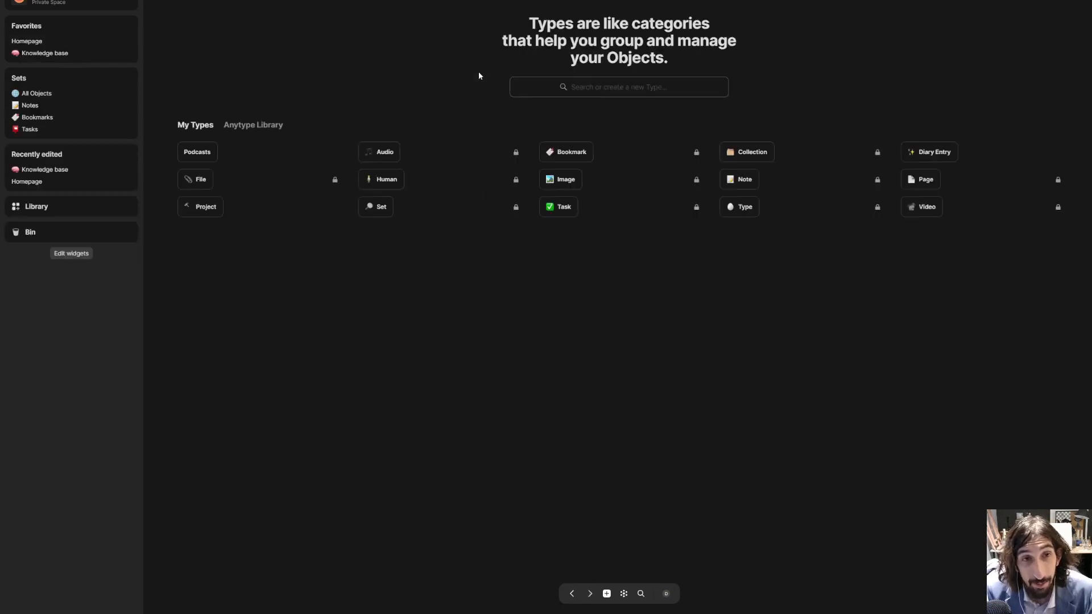
# Create a new object type named "Movies" and return to the list of types
pyautogui.click(592, 82)
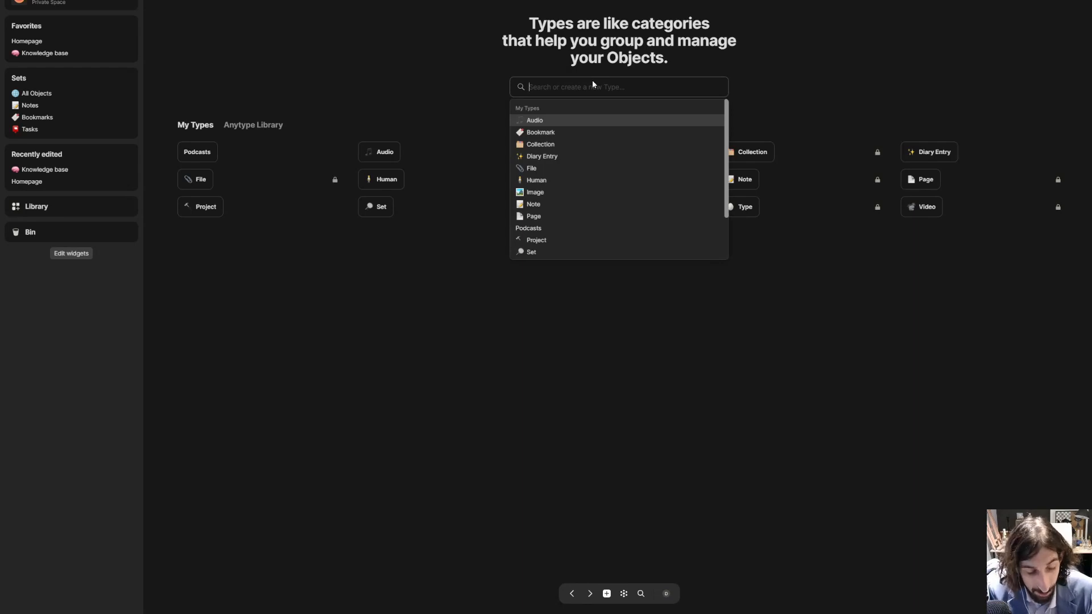
pyautogui.write('Movies')
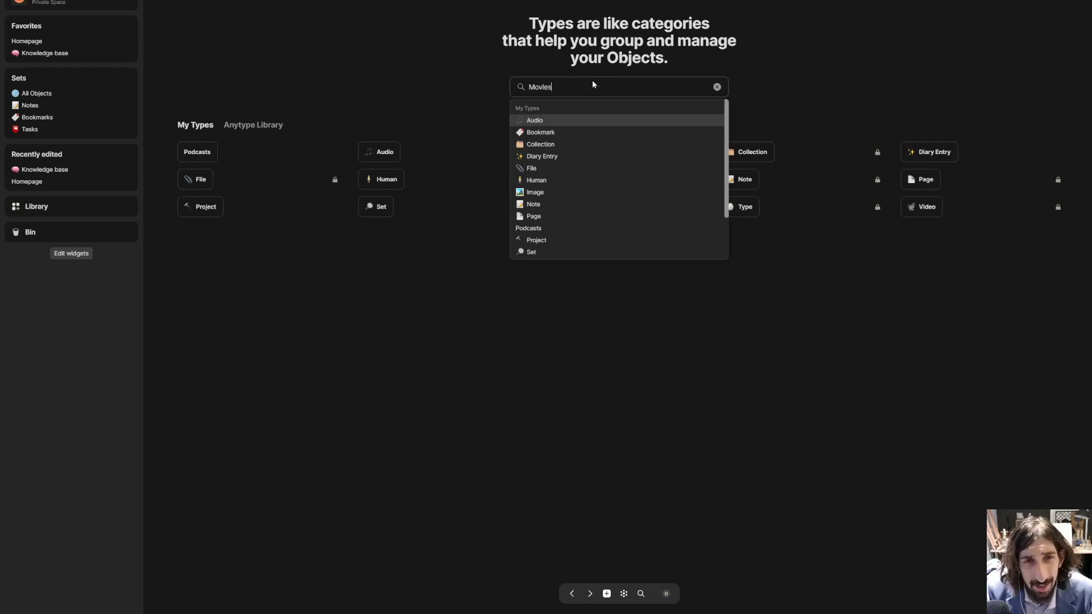
pyautogui.click(580, 105)
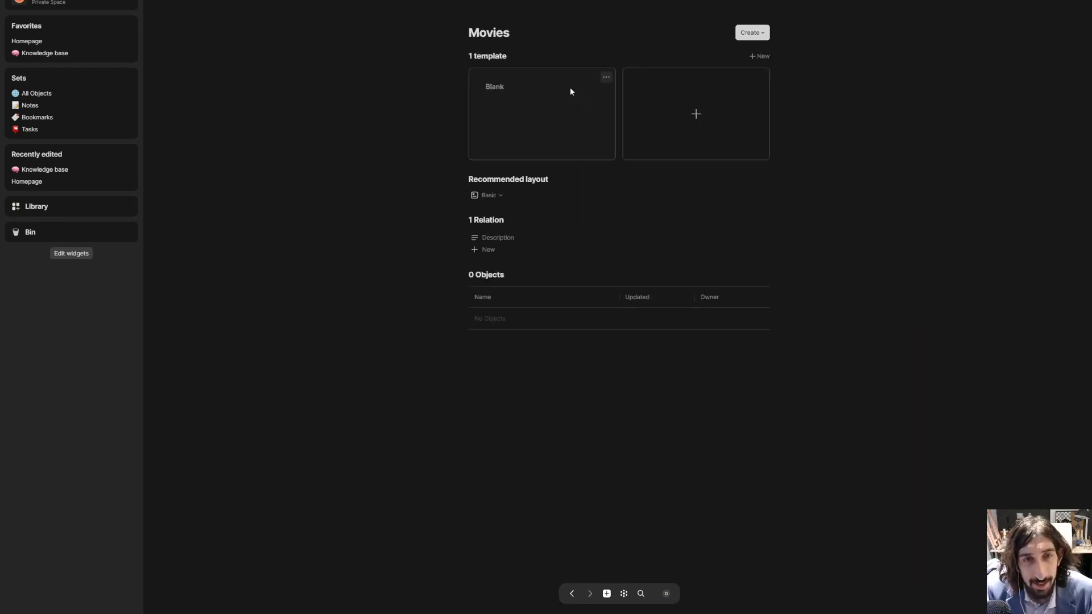
pyautogui.hotkey('alt', 'Left')
pyautogui.click(580, 91)
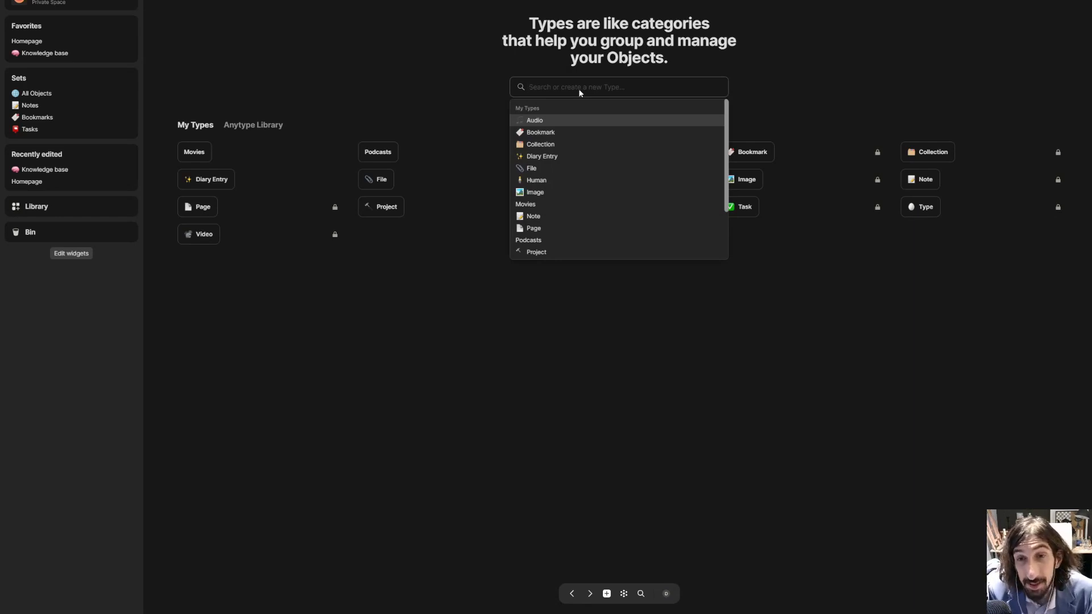
pyautogui.write('BOOKS')
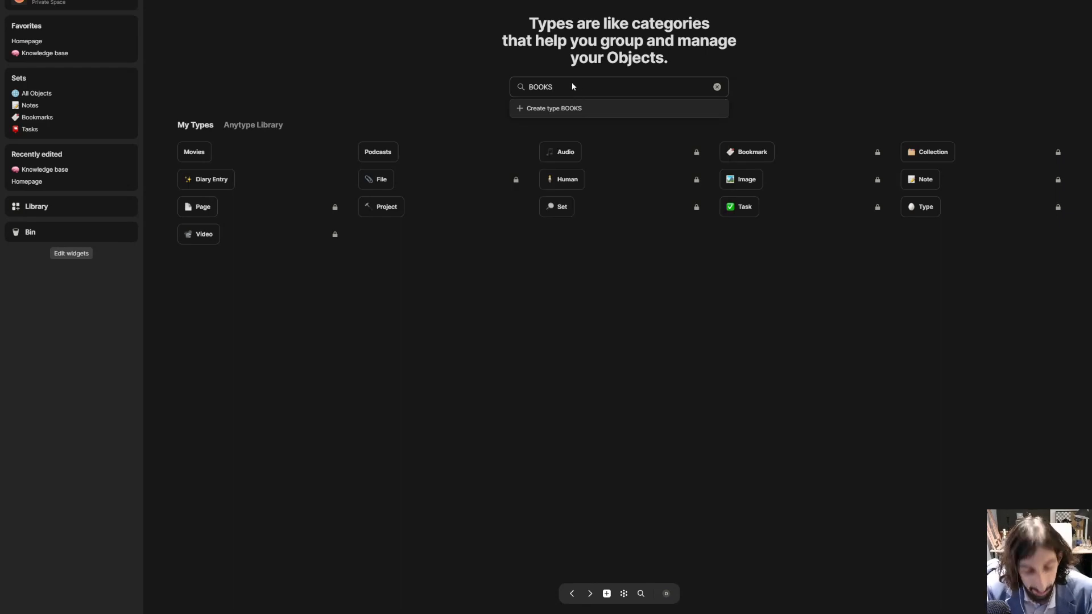
pyautogui.press('BackSpace')
pyautogui.press('BackSpace')
pyautogui.press('BackSpace')
pyautogui.press('BackSpace')
pyautogui.write('books')
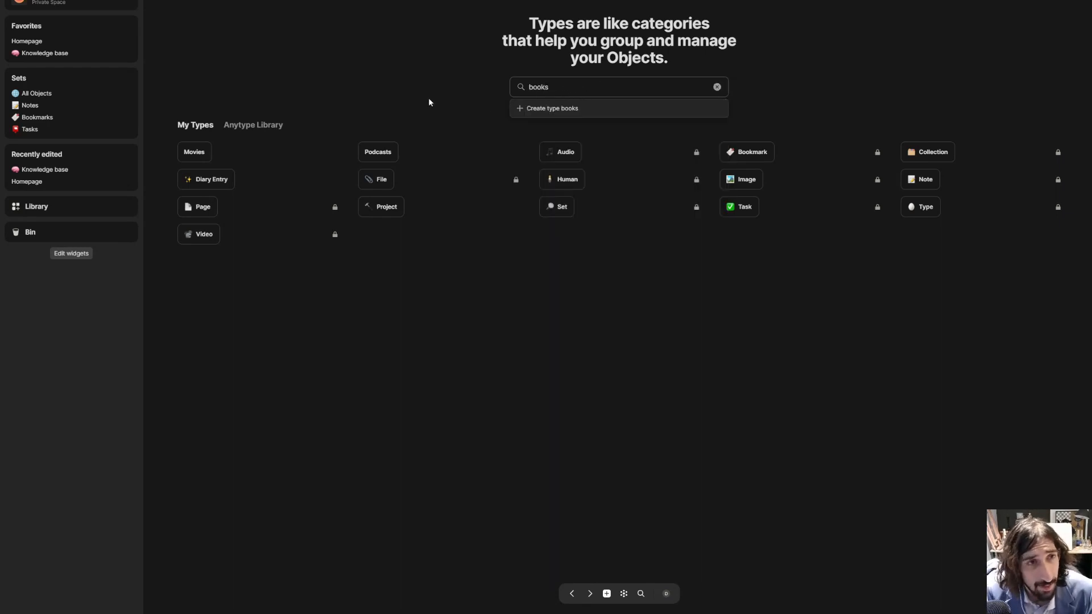
# Add the Book type from the Anytype Library and create a new object type named "articles"
pyautogui.click(250, 128)
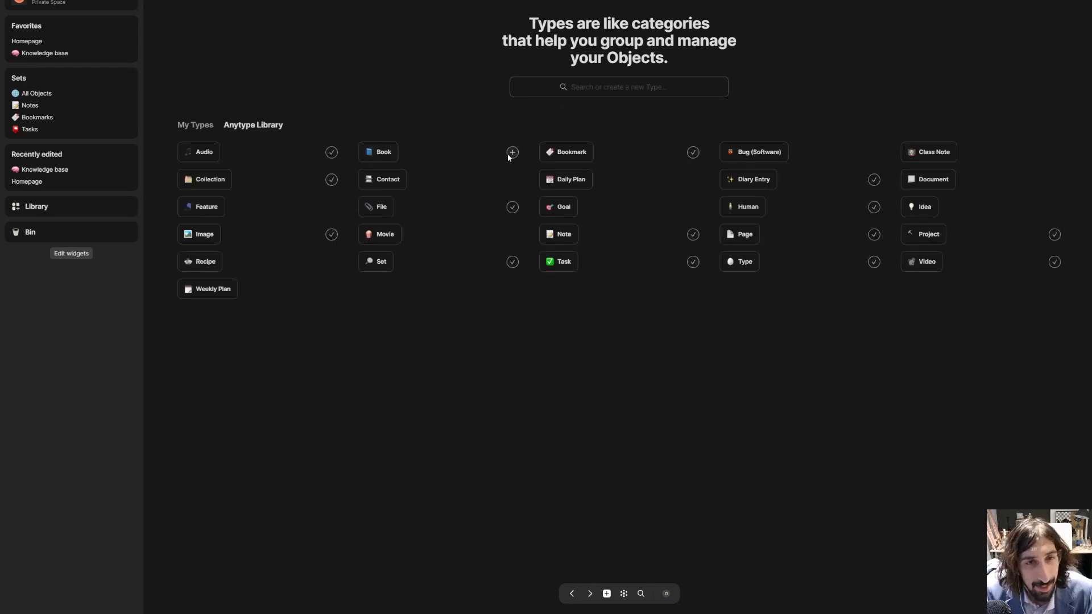
pyautogui.click(511, 153)
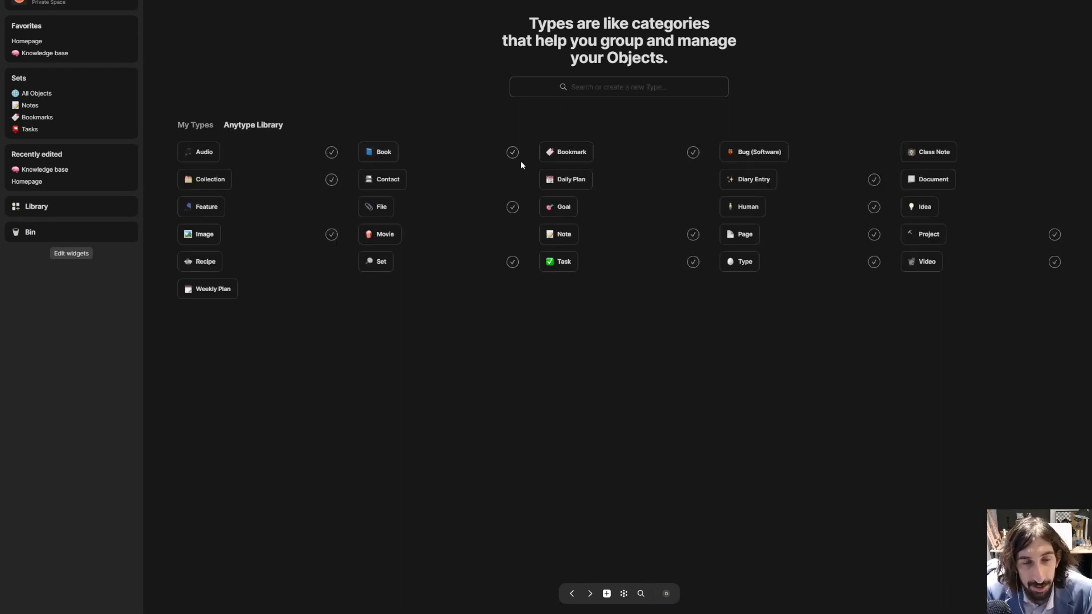
pyautogui.click(623, 86)
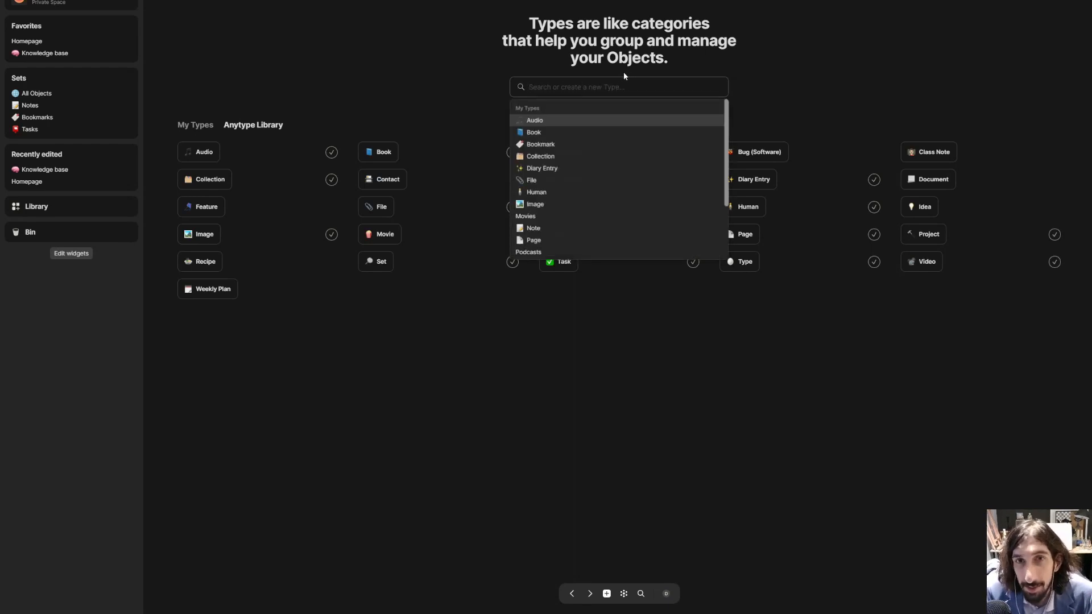
pyautogui.write('articles')
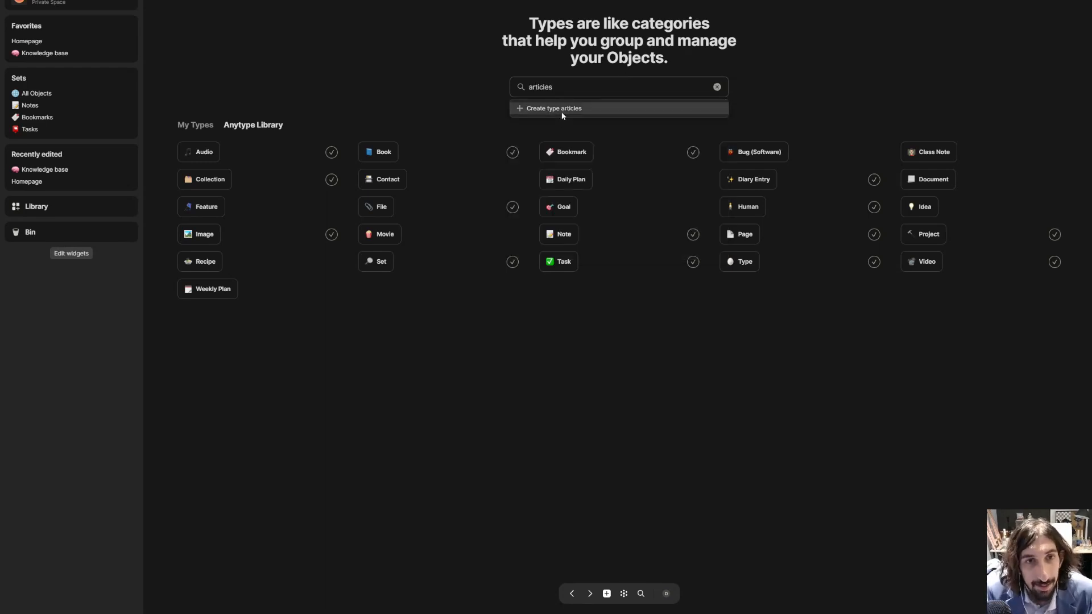
pyautogui.click(563, 110)
pyautogui.hotkey('alt', 'Left')
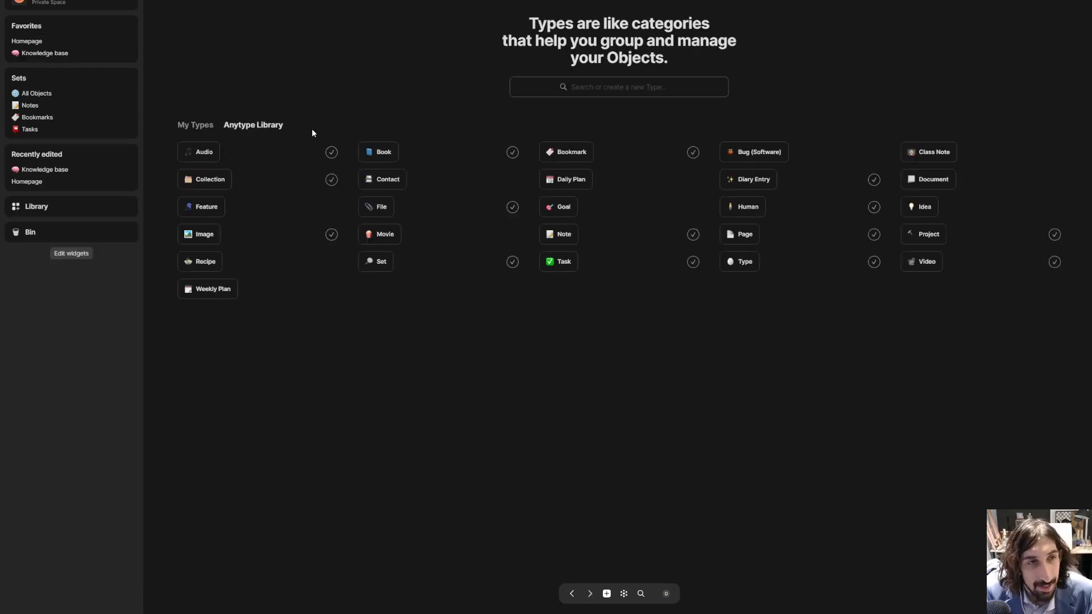
# Open the articles type from My Types, give it the notepad emoji as its icon, and return to the list of types
pyautogui.click(200, 123)
pyautogui.click(192, 153)
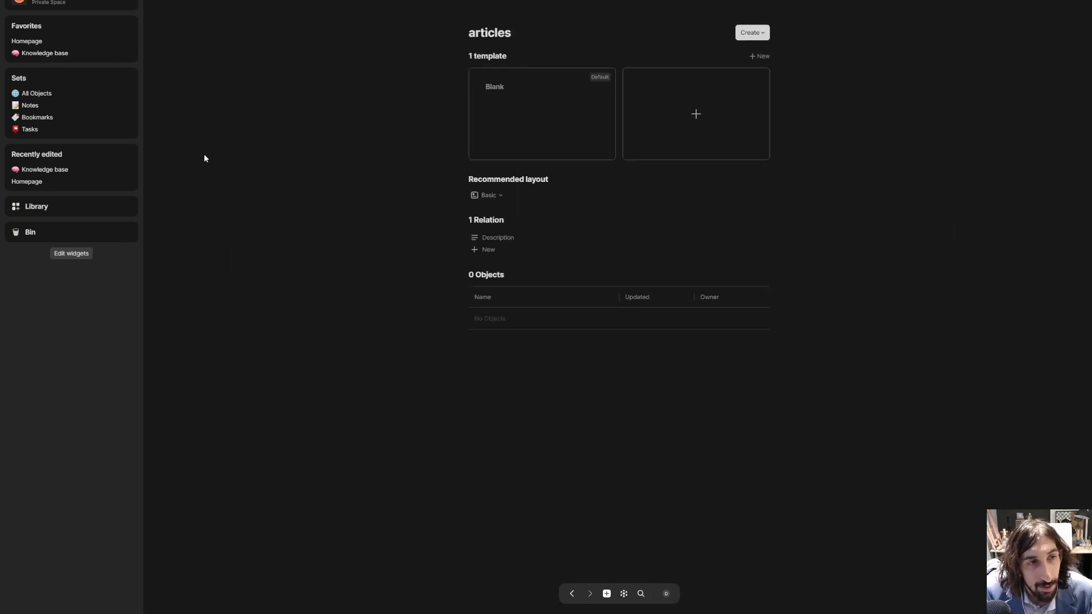
pyautogui.click(491, 17)
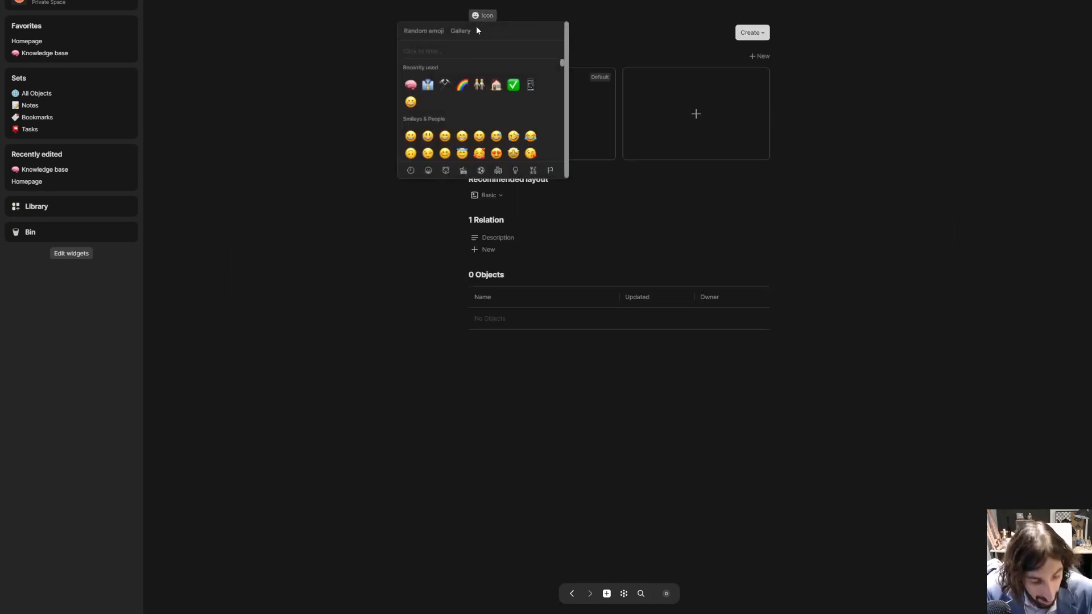
pyautogui.write('note')
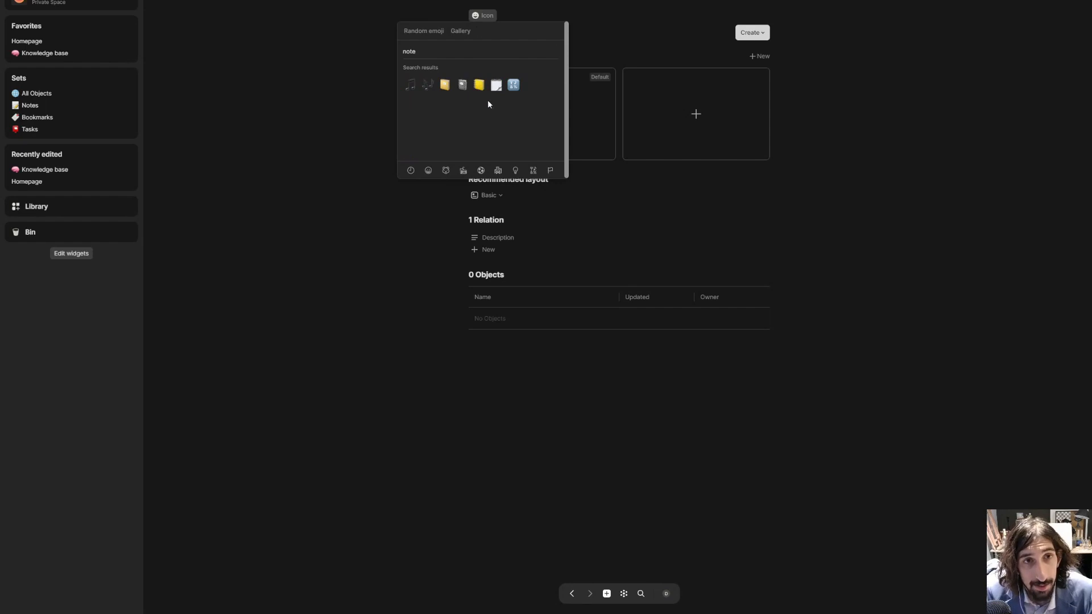
pyautogui.click(496, 85)
pyautogui.hotkey('alt', 'Left')
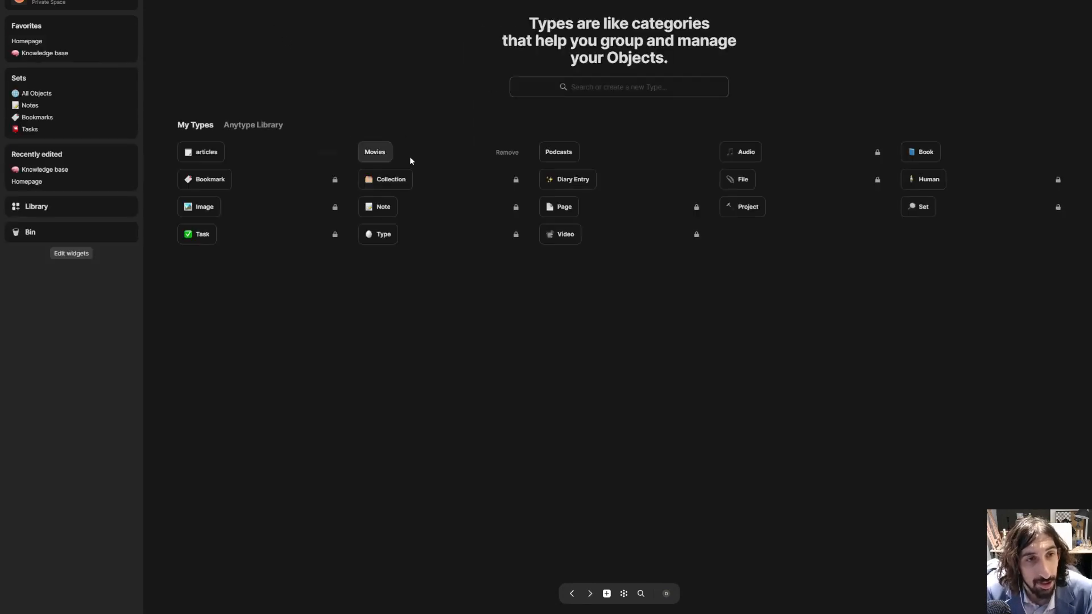
# Give the Movies type the second emoji found for "movie" as its icon and return to the list of types
pyautogui.click(372, 153)
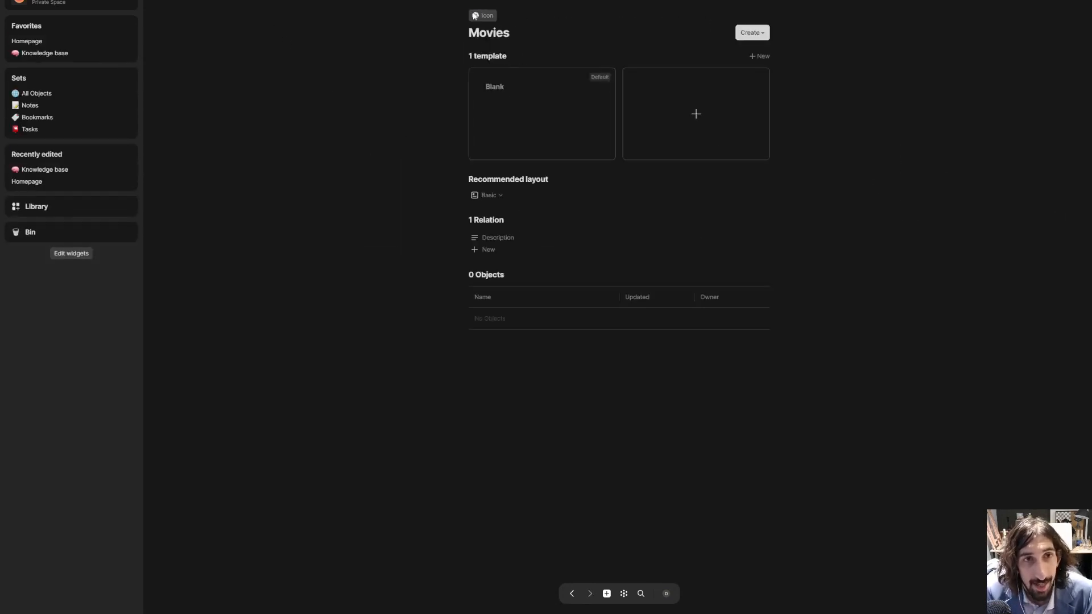
pyautogui.click(487, 17)
pyautogui.write('movie')
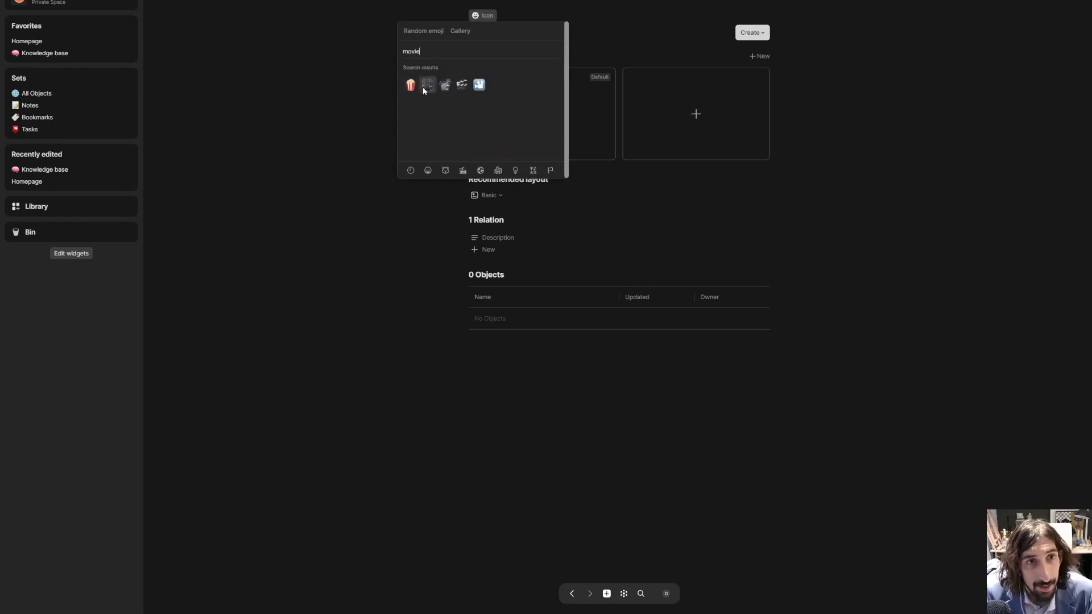
pyautogui.click(424, 85)
pyautogui.hotkey('ctrl', '[')
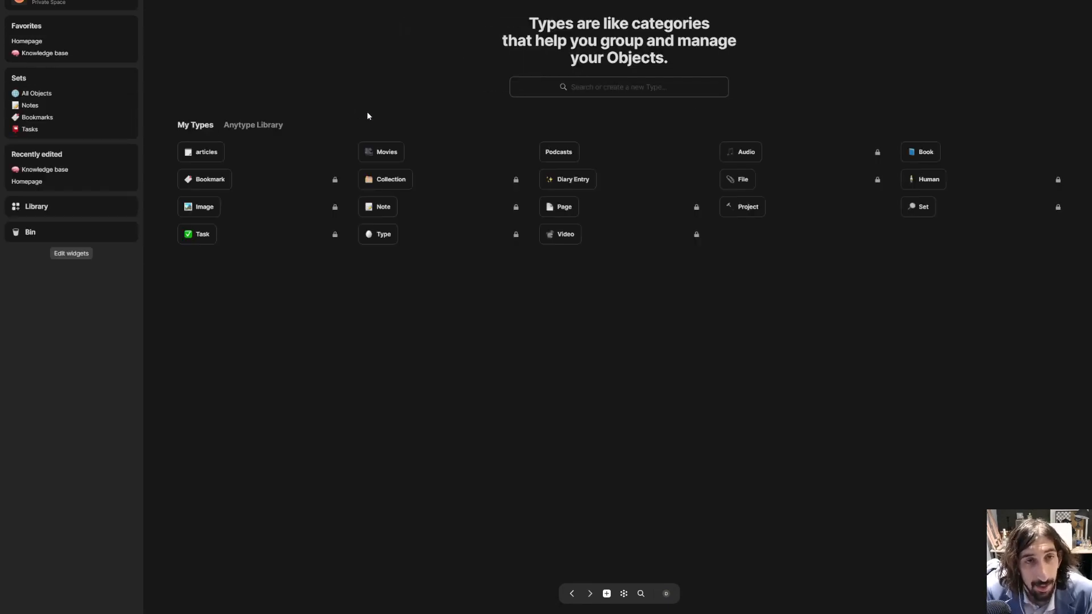
# Open the Podcasts type and give it the microphone emoji found with "mic" as its icon
pyautogui.click(561, 151)
pyautogui.click(487, 17)
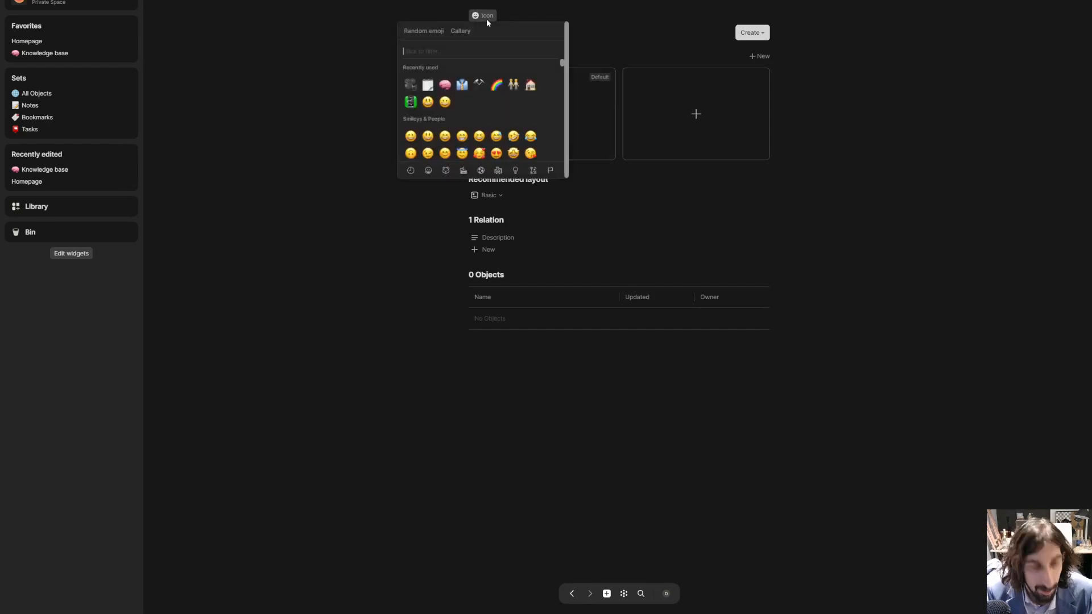
pyautogui.write('podca')
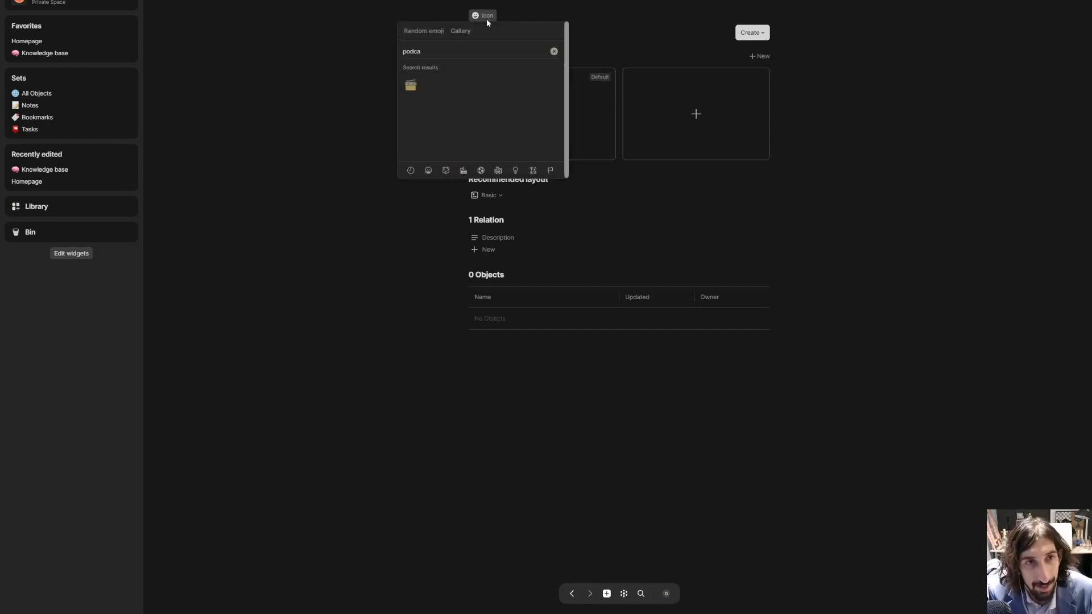
pyautogui.press('BackSpace')
pyautogui.press('BackSpace')
pyautogui.press('BackSpace')
pyautogui.press('BackSpace')
pyautogui.press('BackSpace')
pyautogui.write('mich')
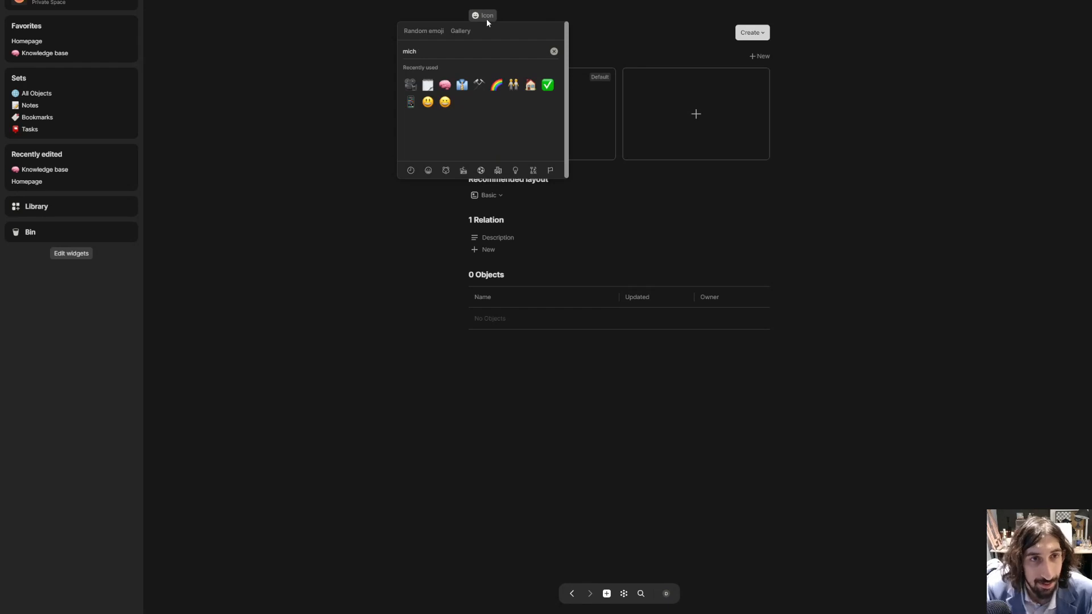
pyautogui.press('BackSpace')
pyautogui.press('BackSpace')
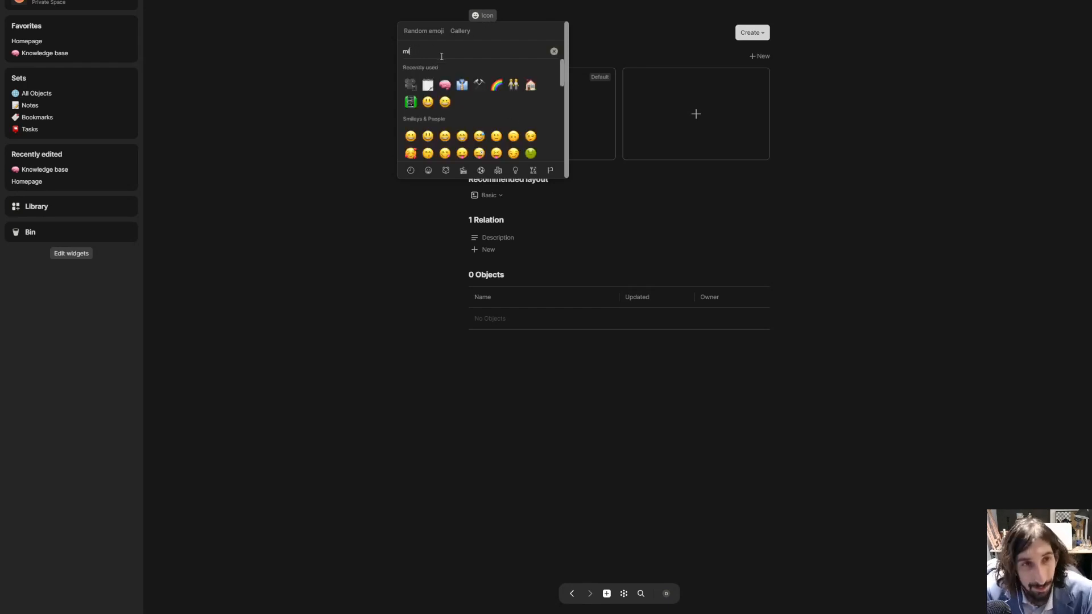
pyautogui.write('c')
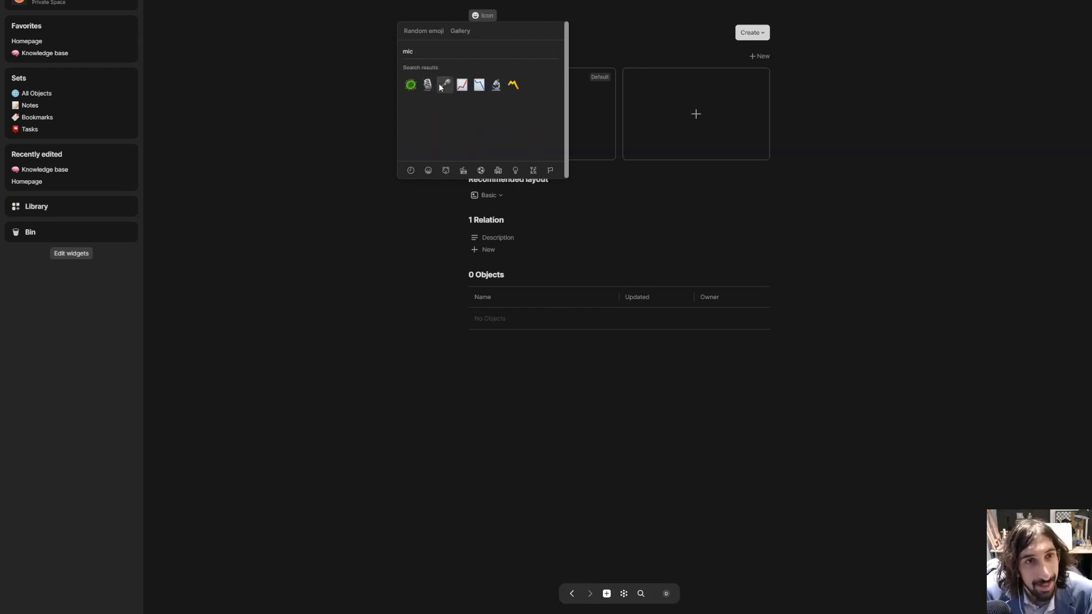
pyautogui.click(439, 84)
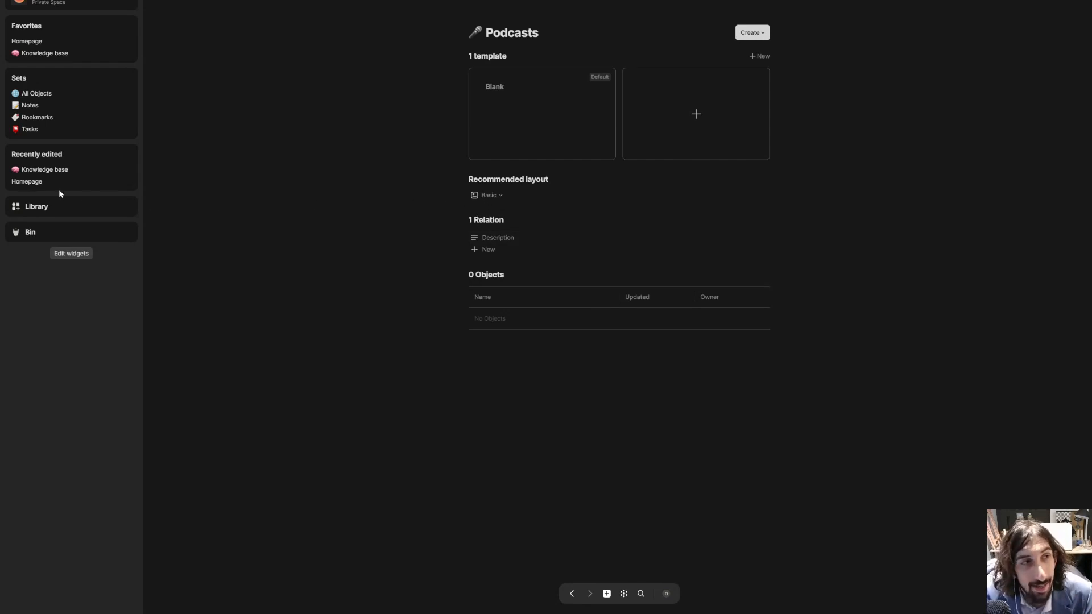
# Review the Homepage, the Knowledge base collection and the object types in the Library
pyautogui.click(48, 54)
pyautogui.click(40, 42)
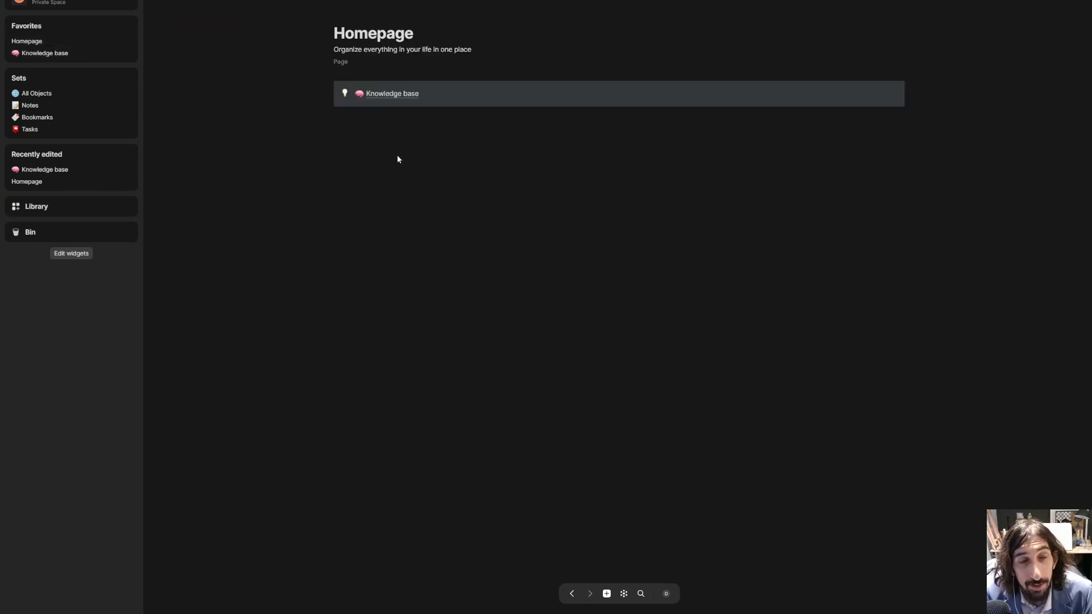
pyautogui.click(378, 134)
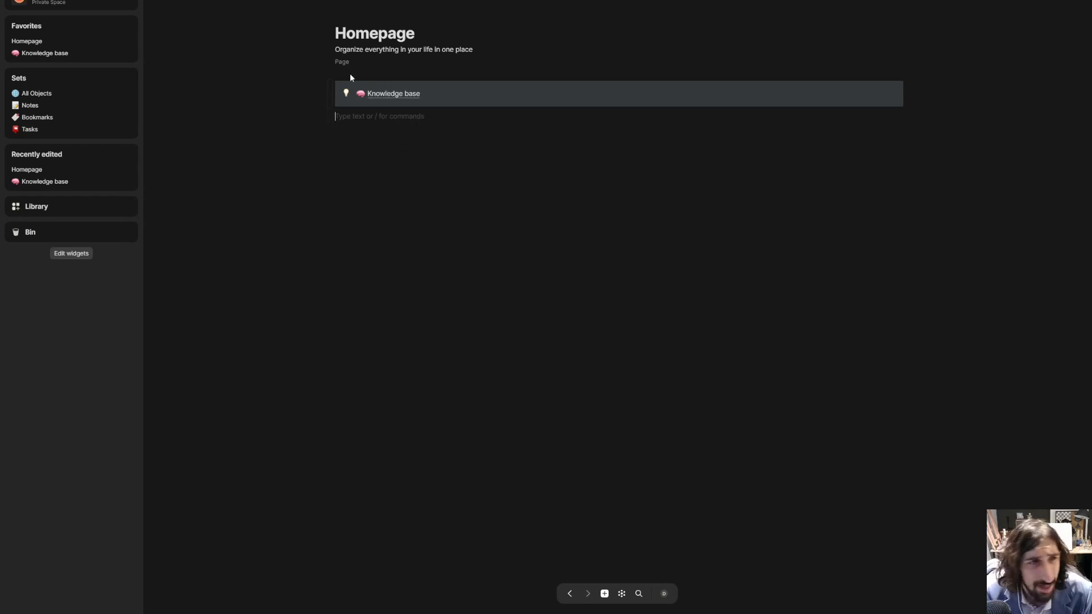
pyautogui.click(38, 52)
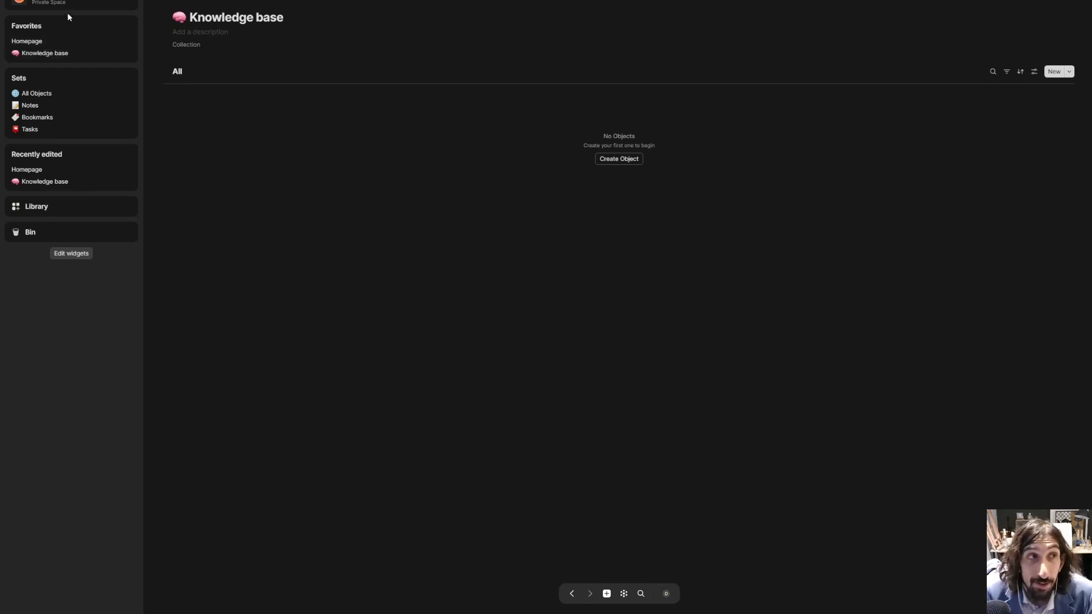
pyautogui.click(45, 205)
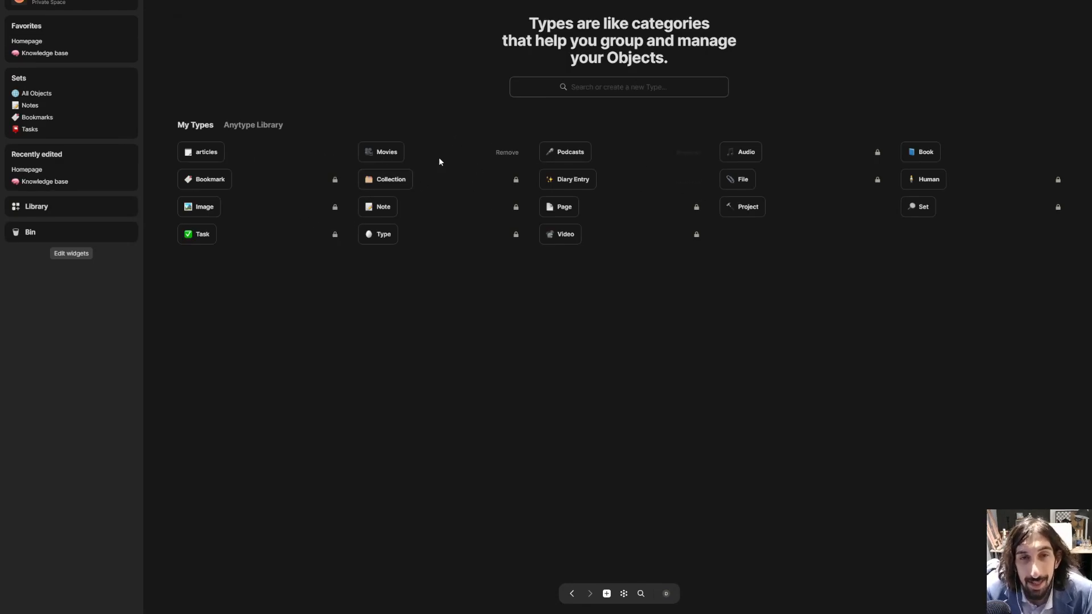
pyautogui.click(44, 53)
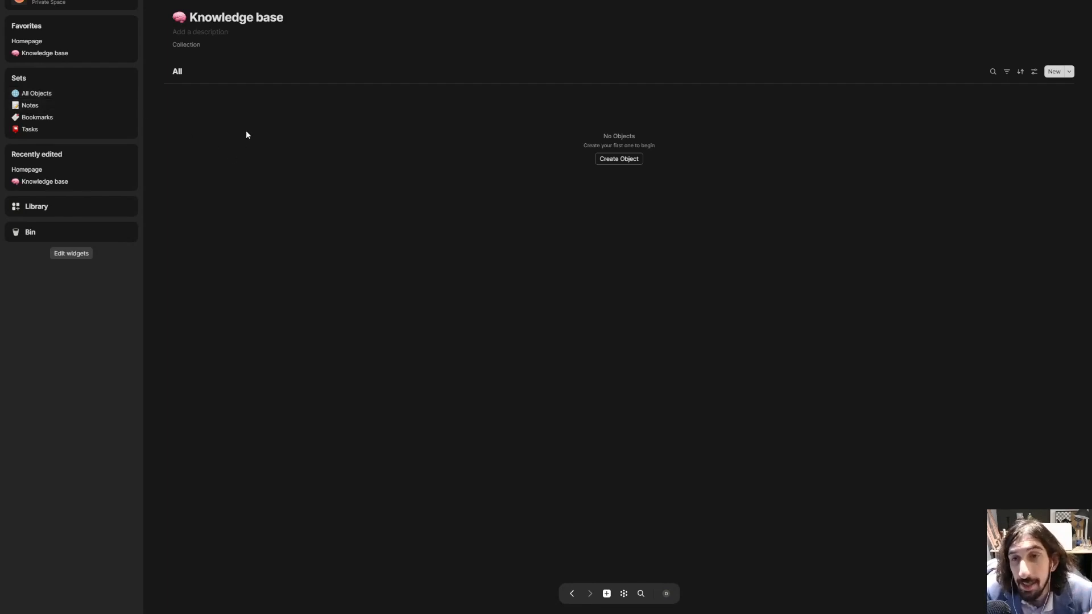
# Open the Book type from the Library, examine the relations in its Book template, and return to the list of types
pyautogui.click(49, 205)
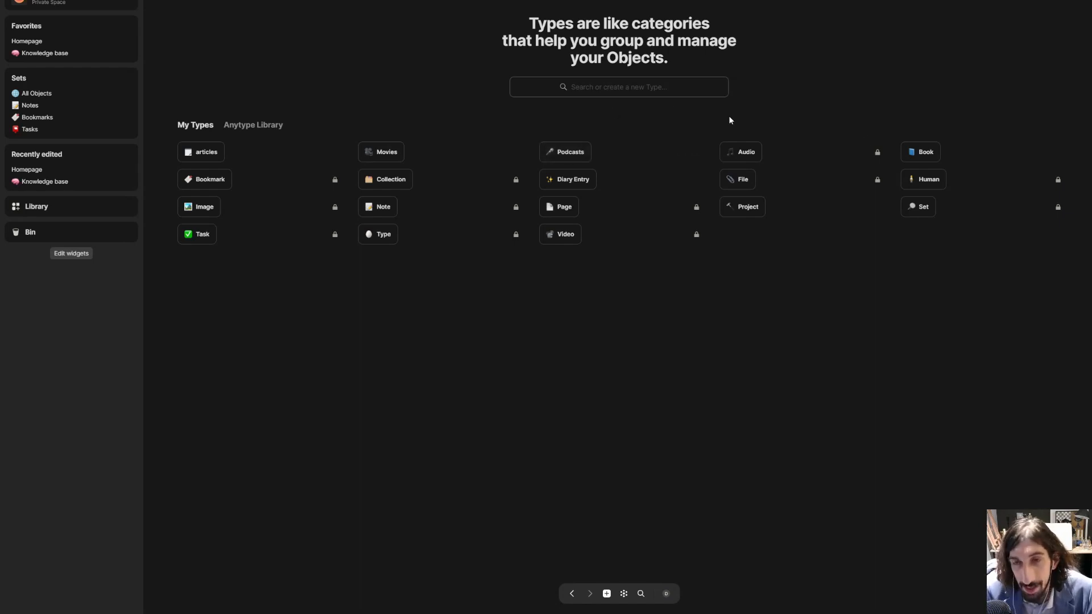
pyautogui.click(953, 151)
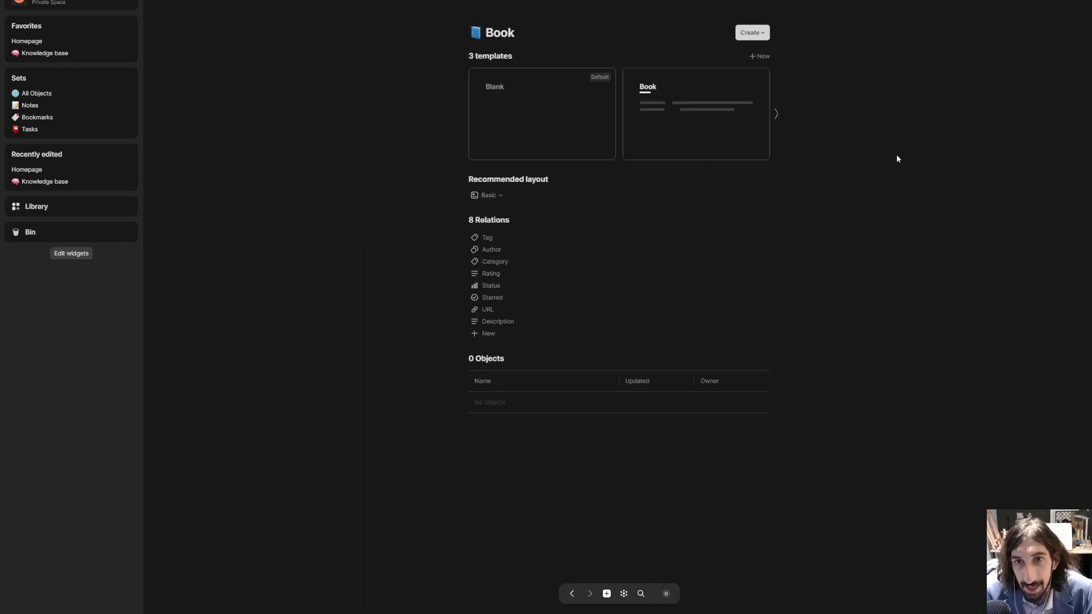
pyautogui.click(670, 130)
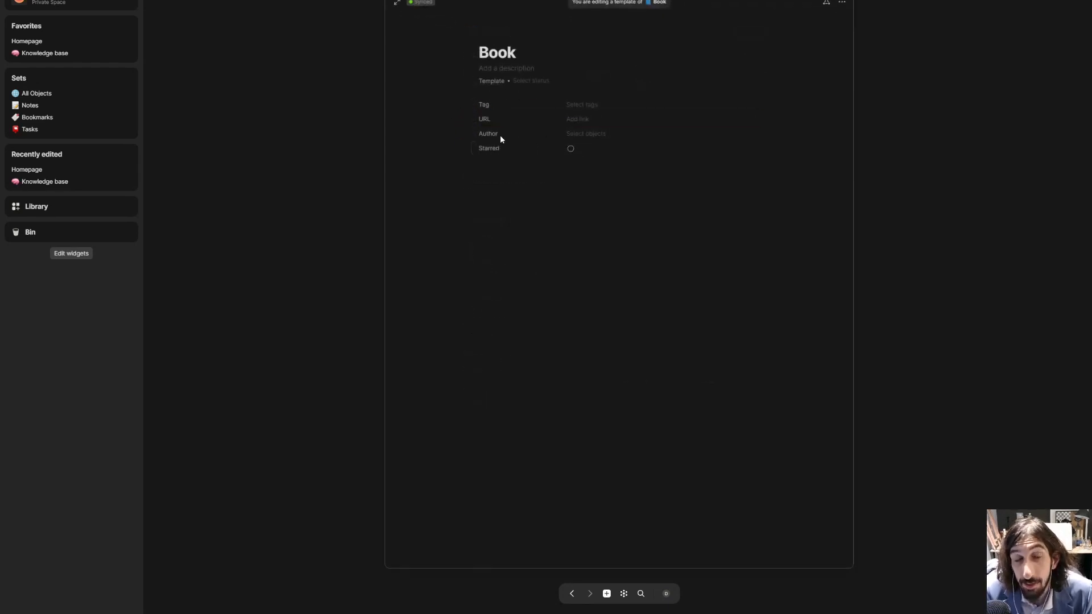
pyautogui.click(475, 104)
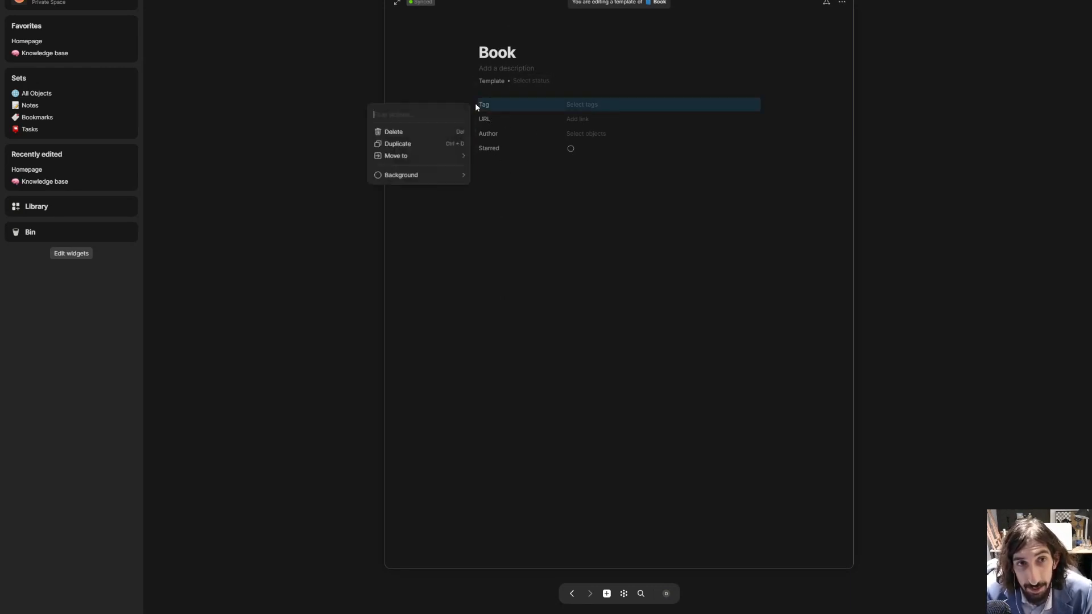
pyautogui.click(530, 175)
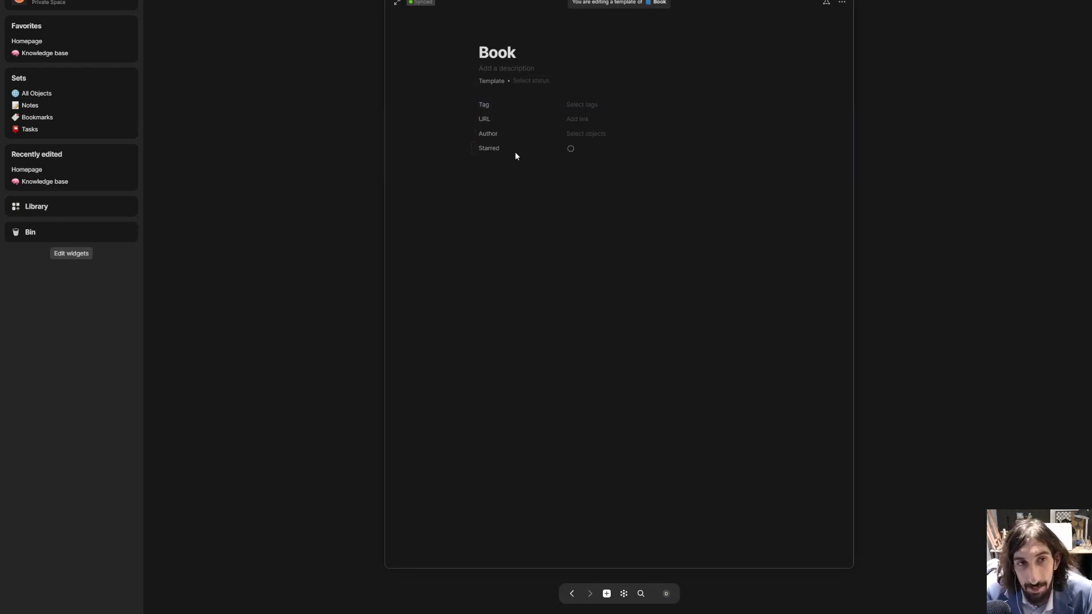
pyautogui.click(343, 171)
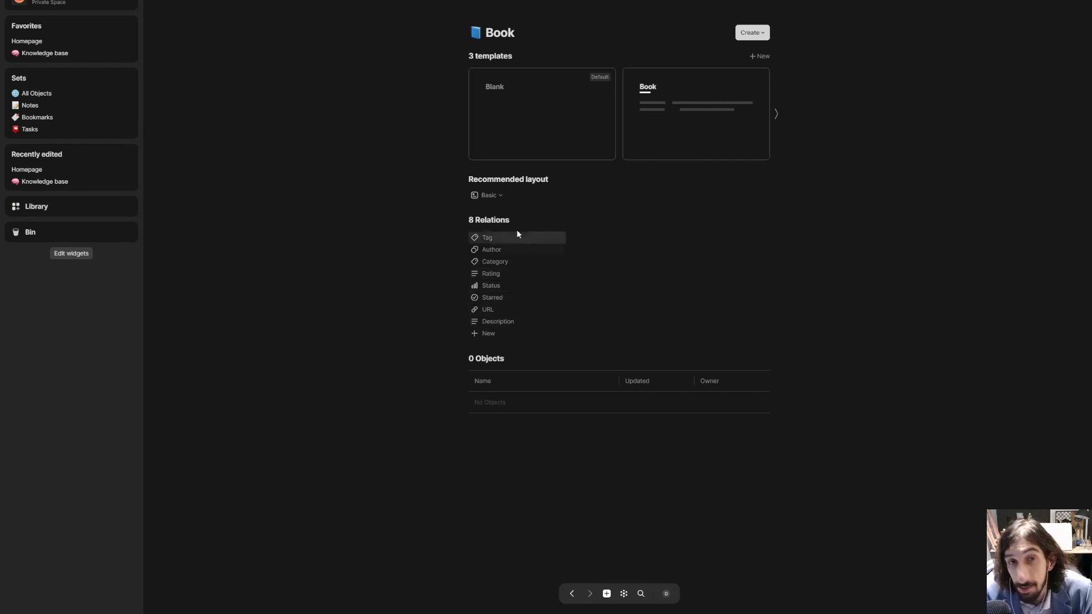
pyautogui.hotkey('alt', 'Left')
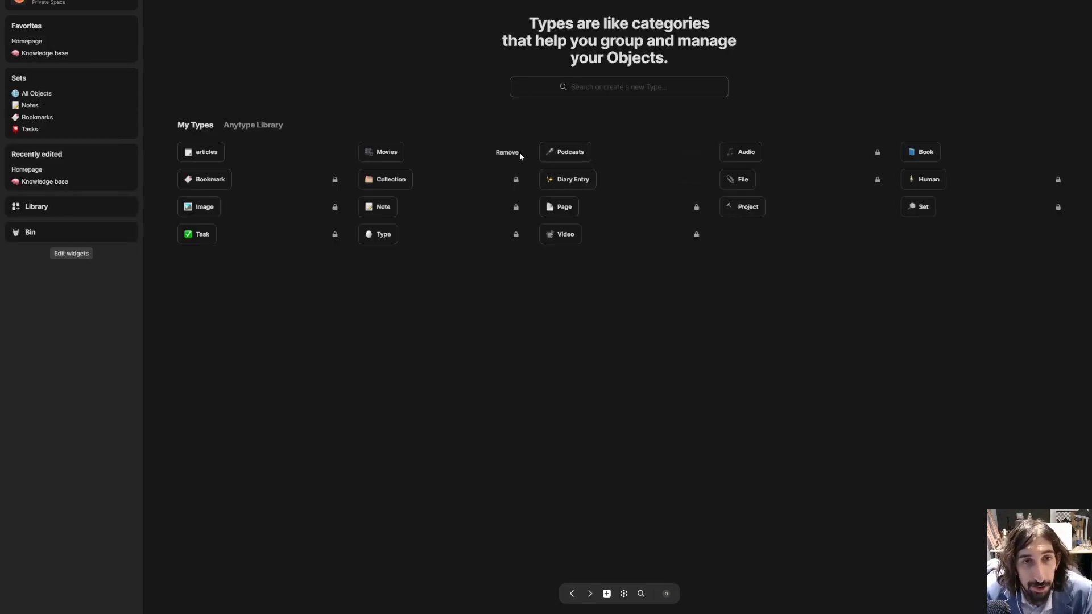
# Open the Podcasts type and start a new relation named "Podcast host"
pyautogui.click(568, 152)
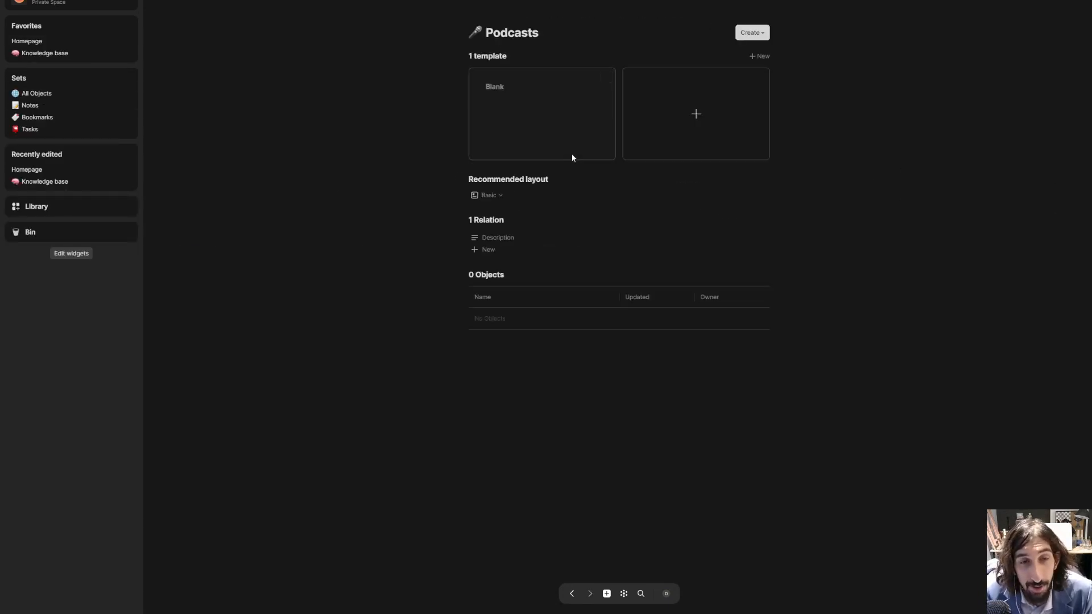
pyautogui.click(482, 251)
pyautogui.scroll(-1, 526, 301)
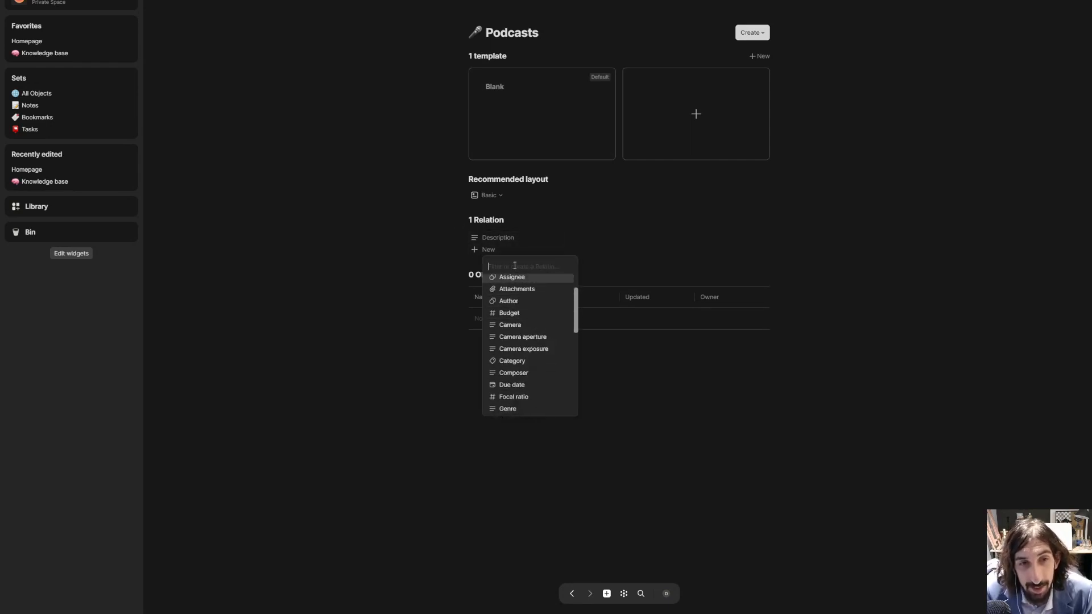
pyautogui.write('Podca')
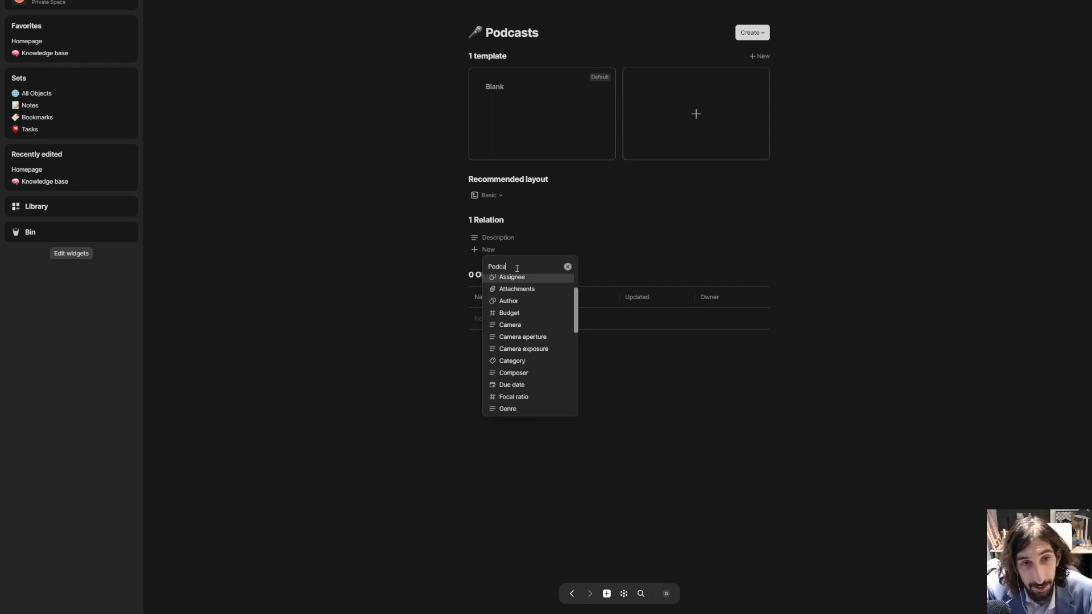
pyautogui.write('st host')
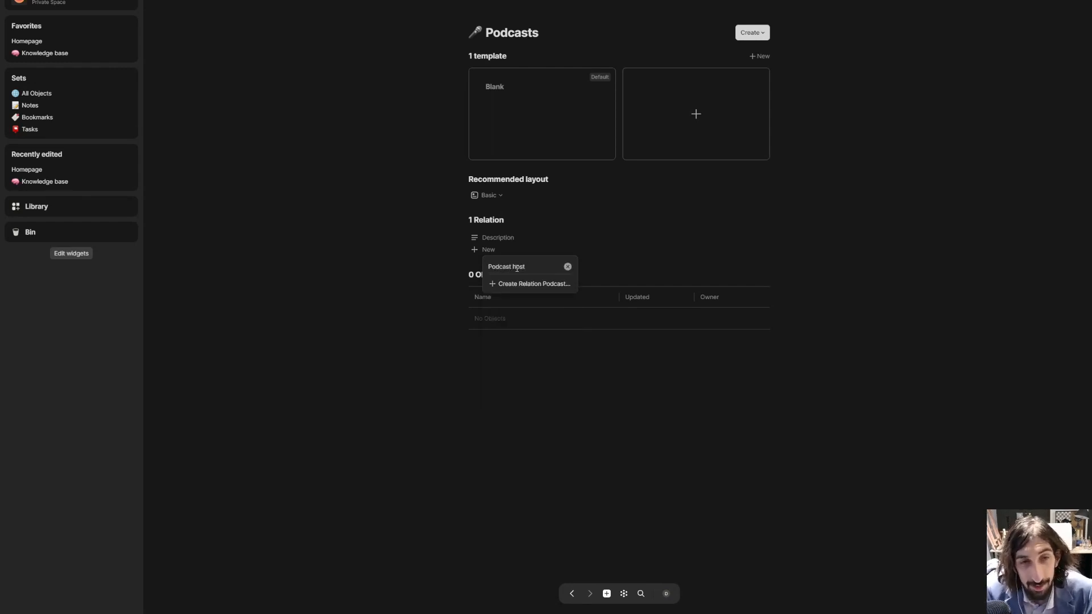
pyautogui.click(523, 285)
# Set the Podcast host relation's type to Object, limit it to the Human object type, and create it
pyautogui.moveTo(617, 312)
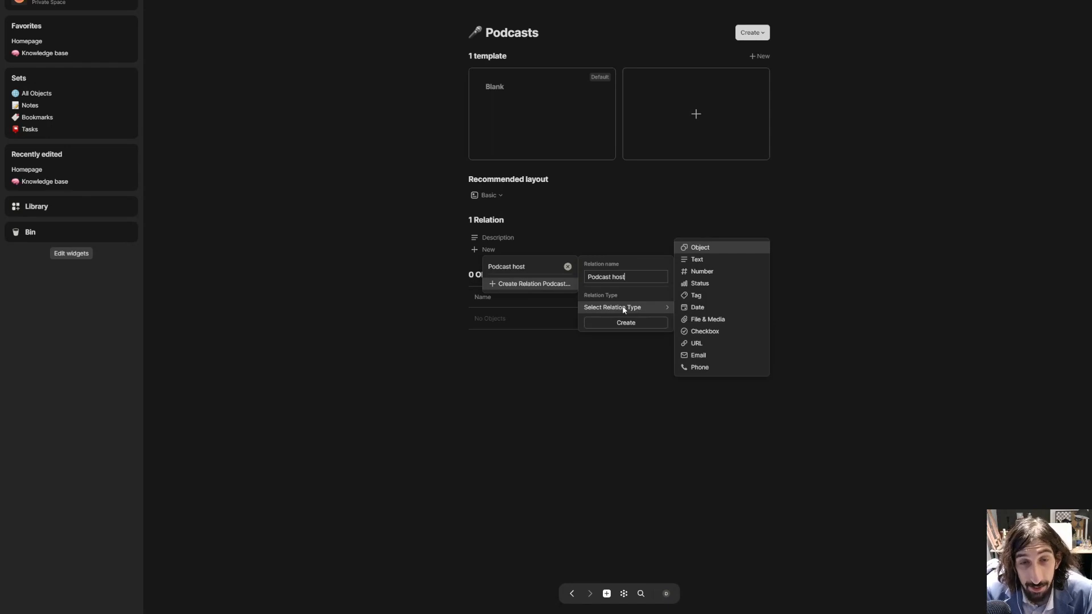
pyautogui.click(723, 249)
pyautogui.moveTo(628, 339)
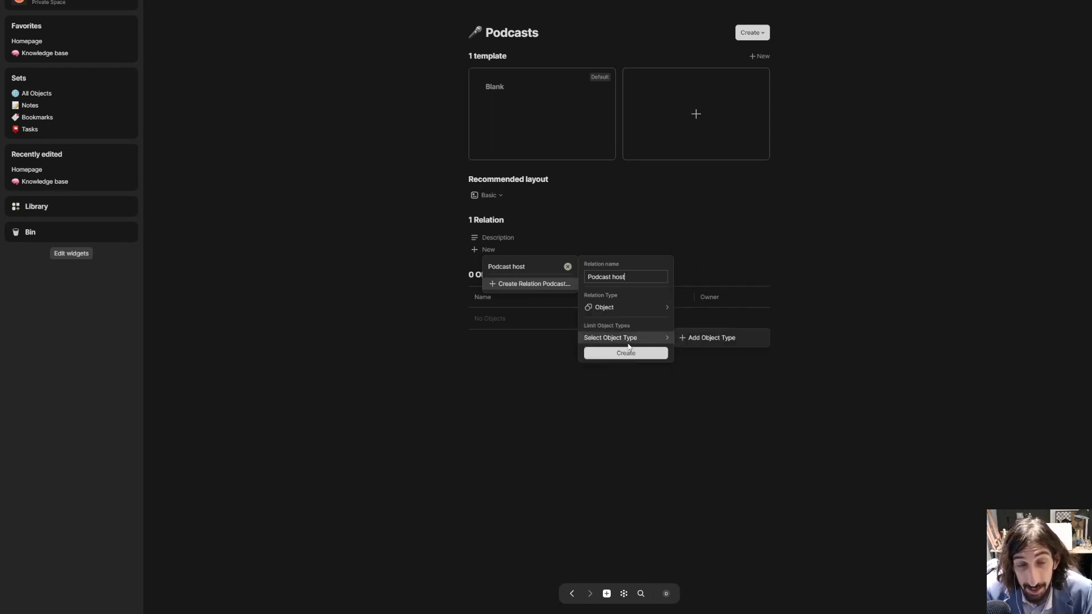
pyautogui.write('human')
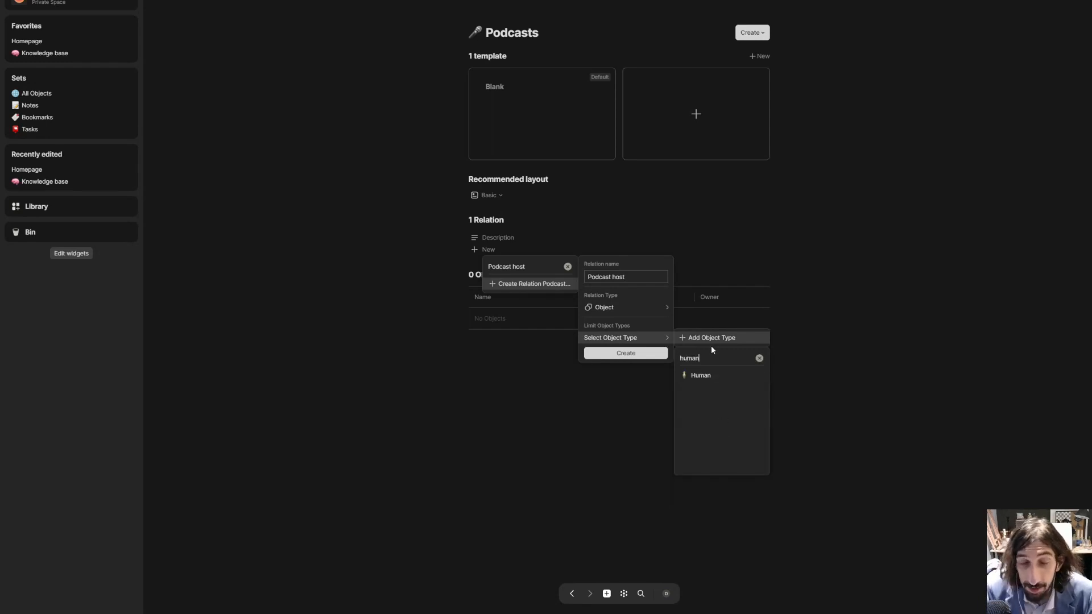
pyautogui.click(715, 377)
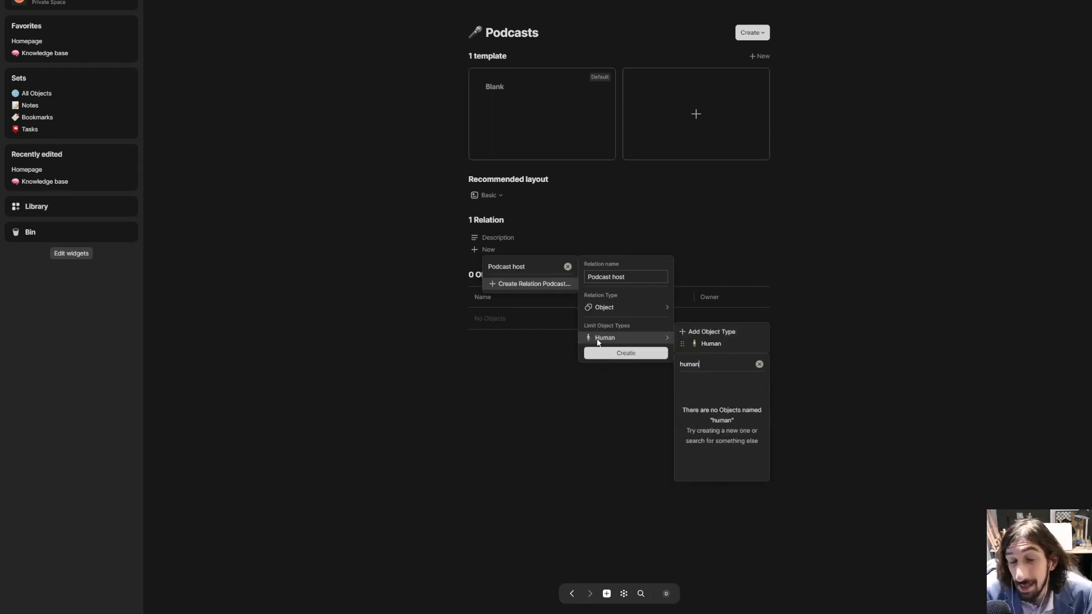
pyautogui.click(626, 353)
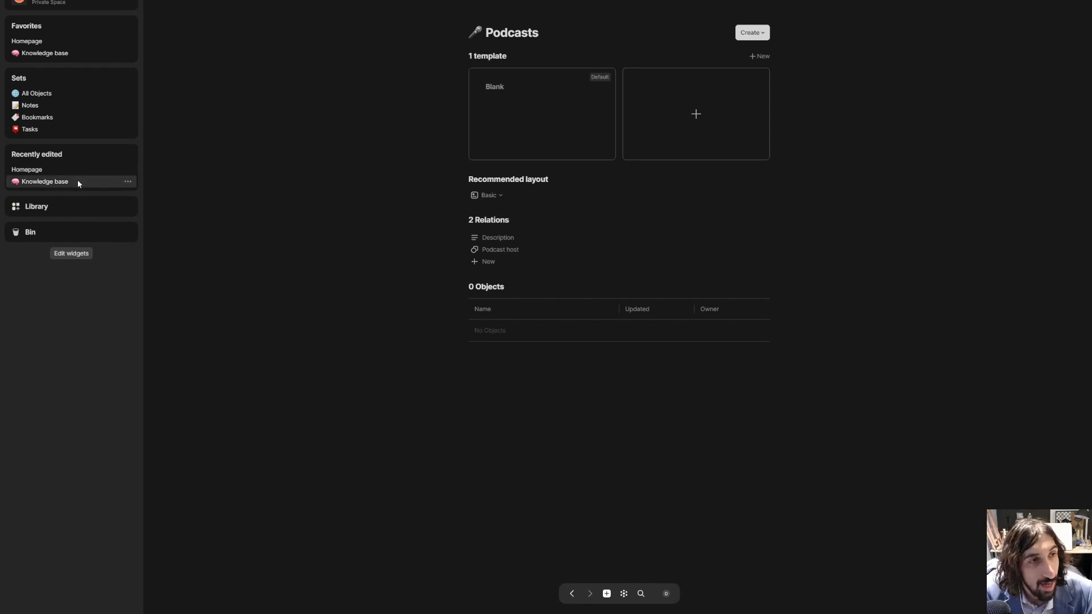
# Create a new object of the Human type and name it "Jay shetty"
pyautogui.click(46, 173)
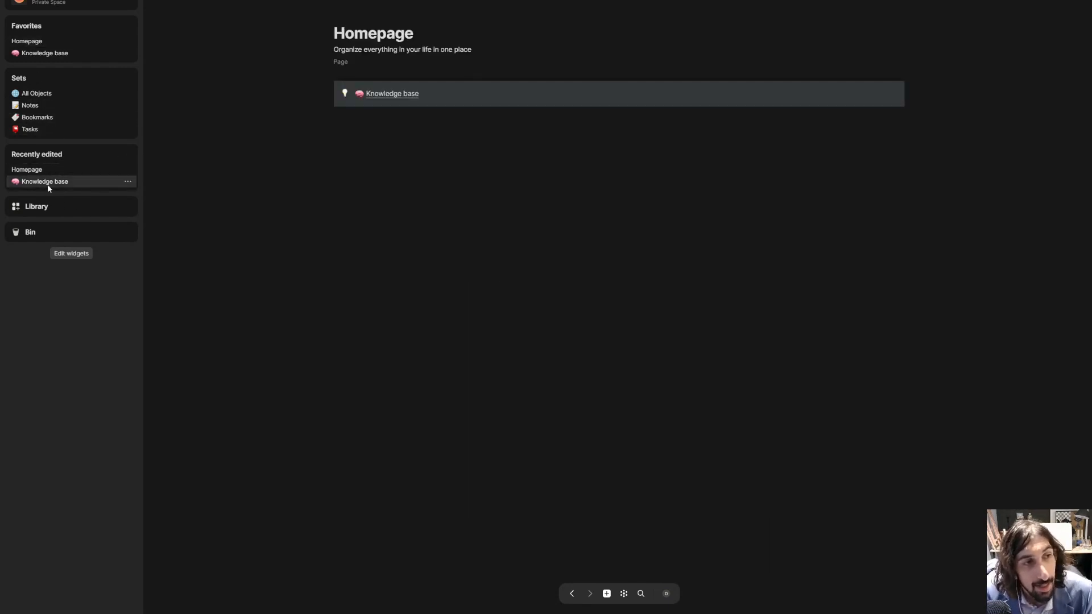
pyautogui.click(40, 210)
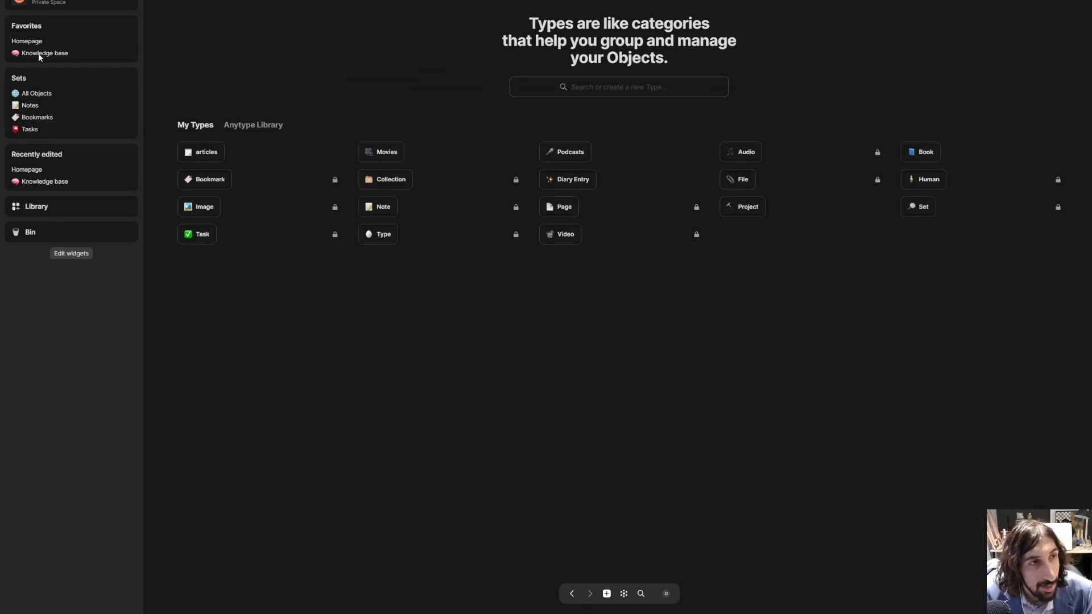
pyautogui.click(606, 593)
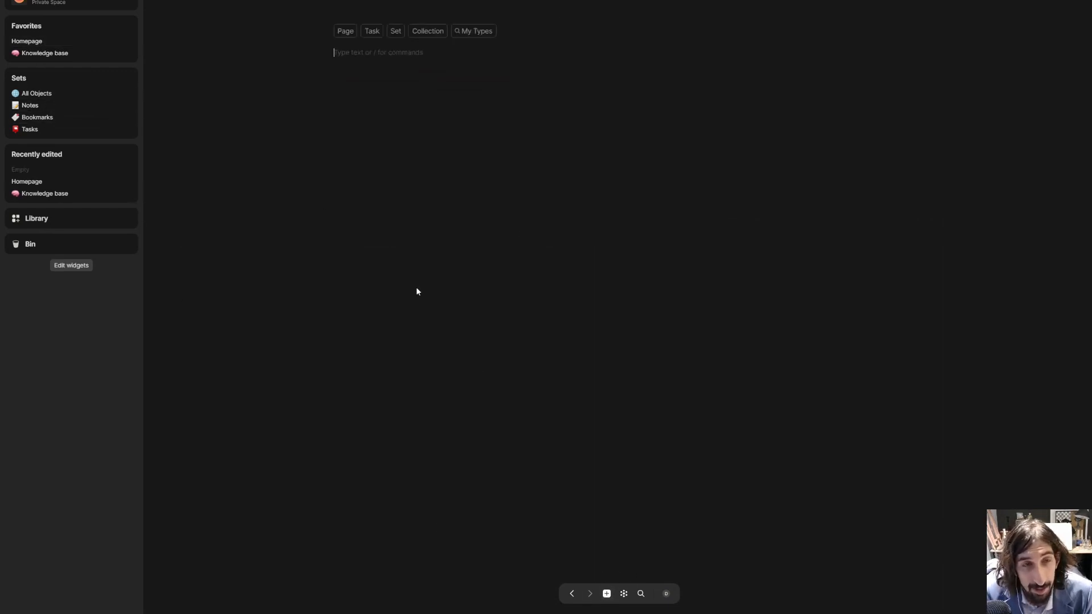
pyautogui.click(479, 33)
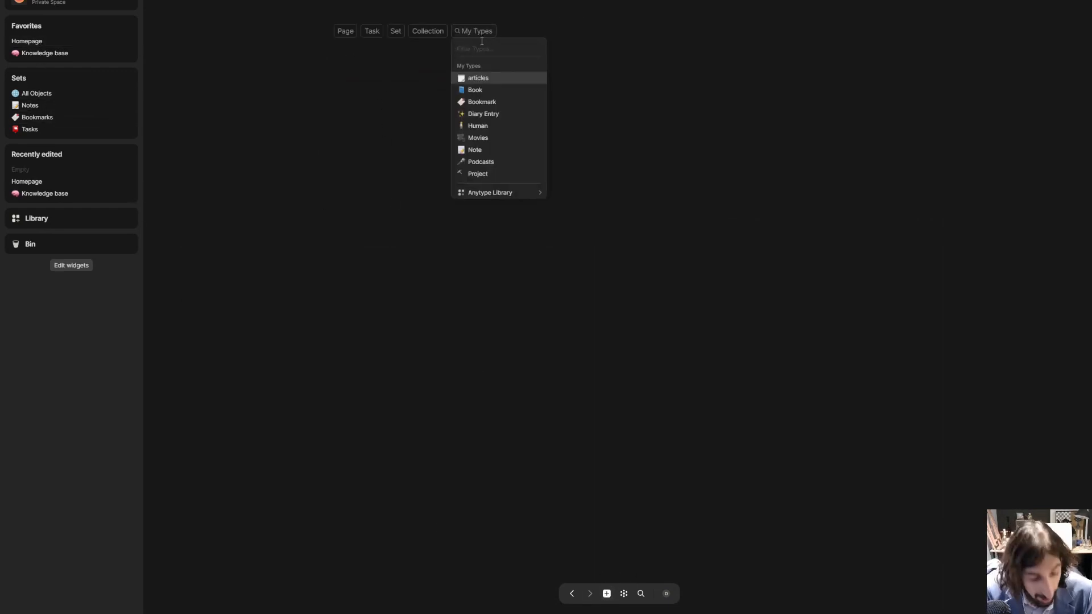
pyautogui.write('human')
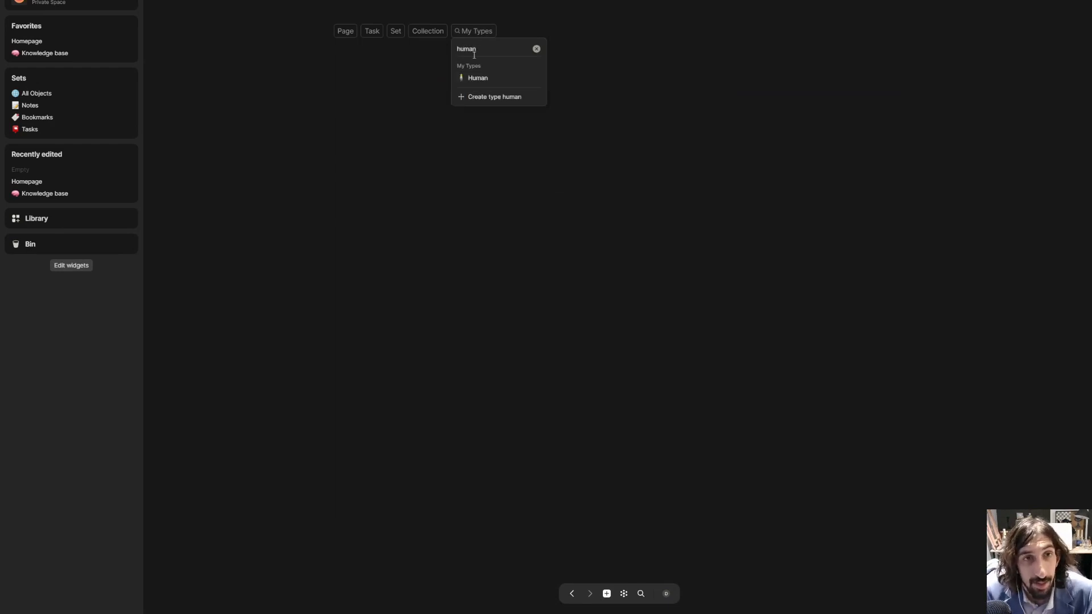
pyautogui.click(478, 78)
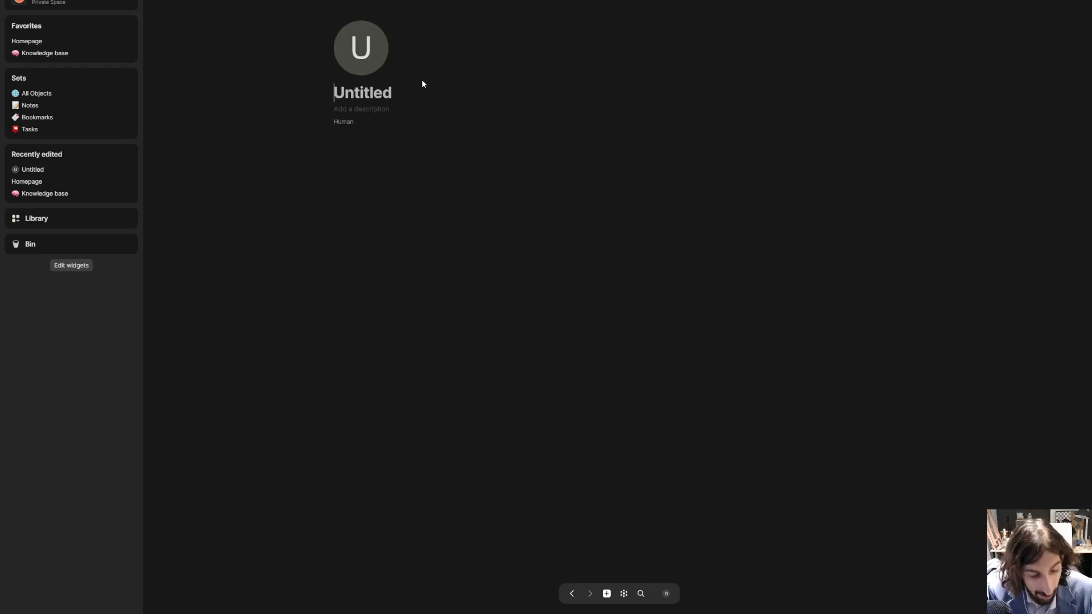
pyautogui.write('Jay')
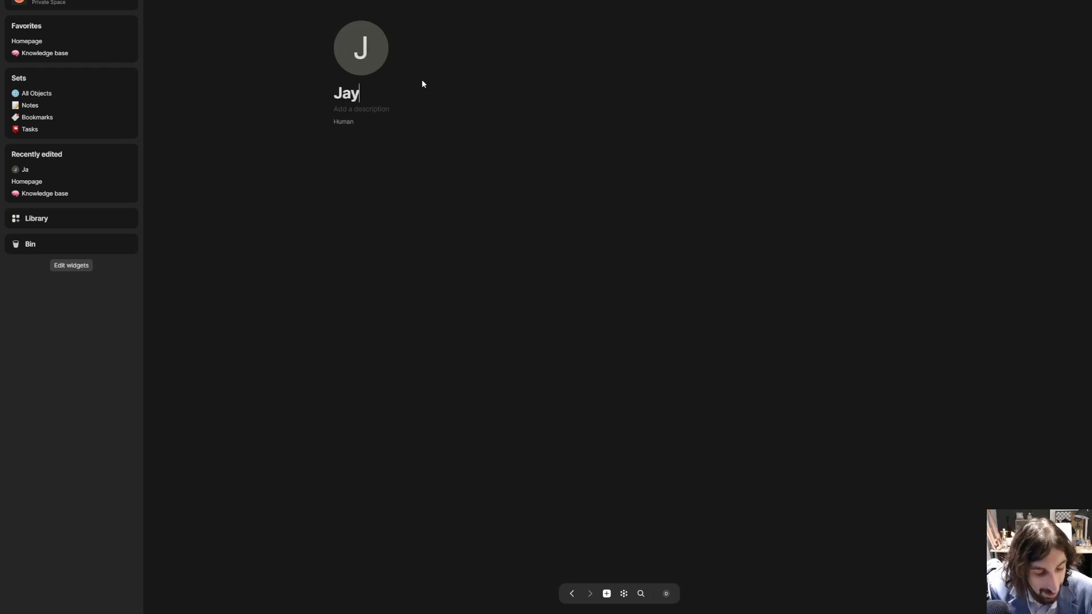
pyautogui.write(' shetty')
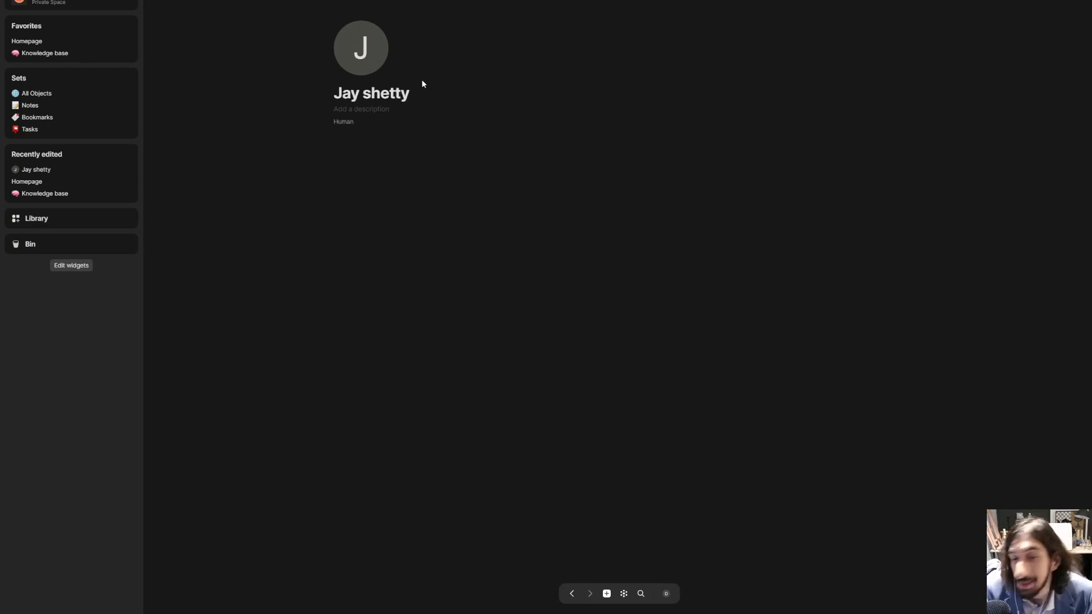
pyautogui.press('Return')
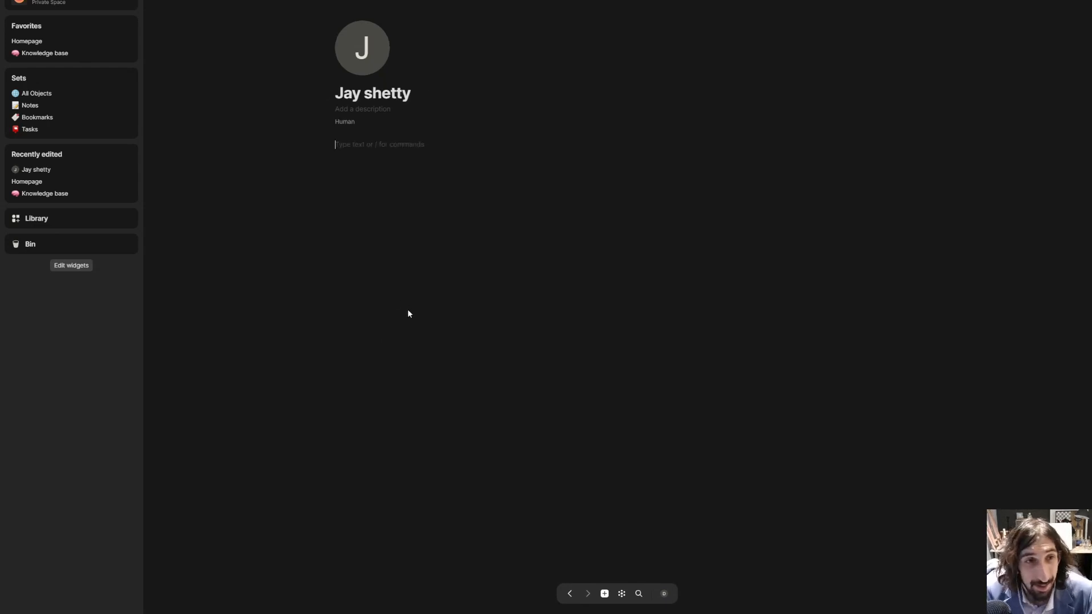
# Add a new object to the Knowledge base collection and change its type from Note to Podcasts
pyautogui.click(43, 53)
pyautogui.click(173, 112)
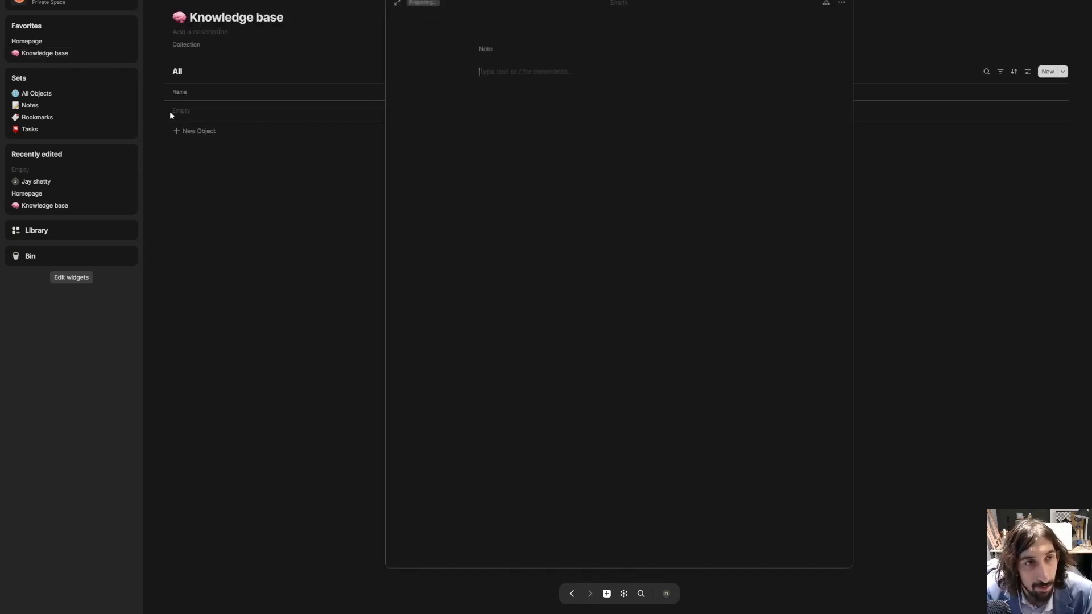
pyautogui.click(485, 48)
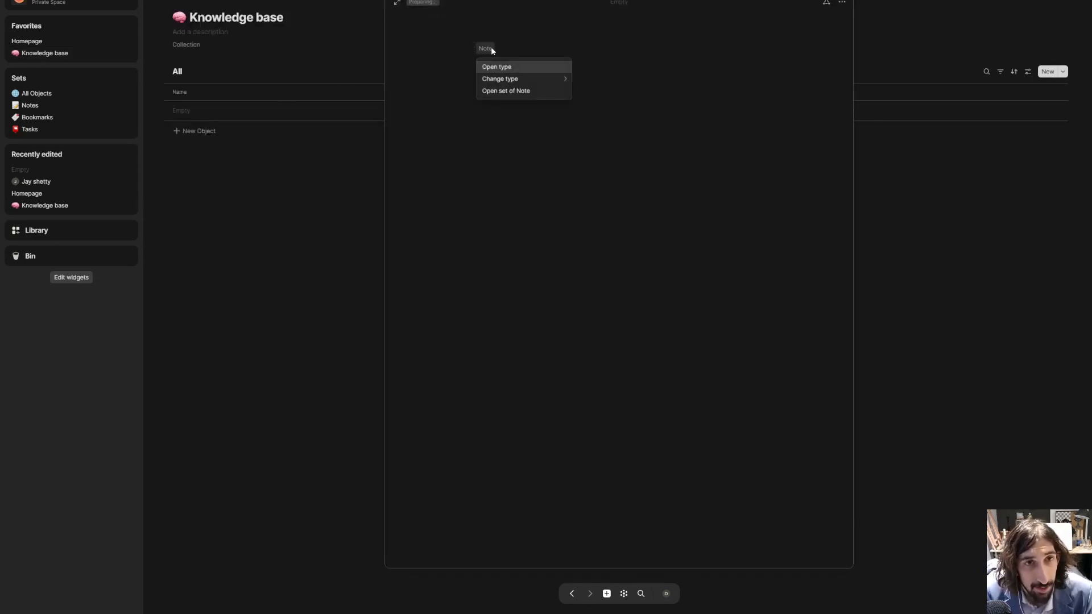
pyautogui.moveTo(512, 78)
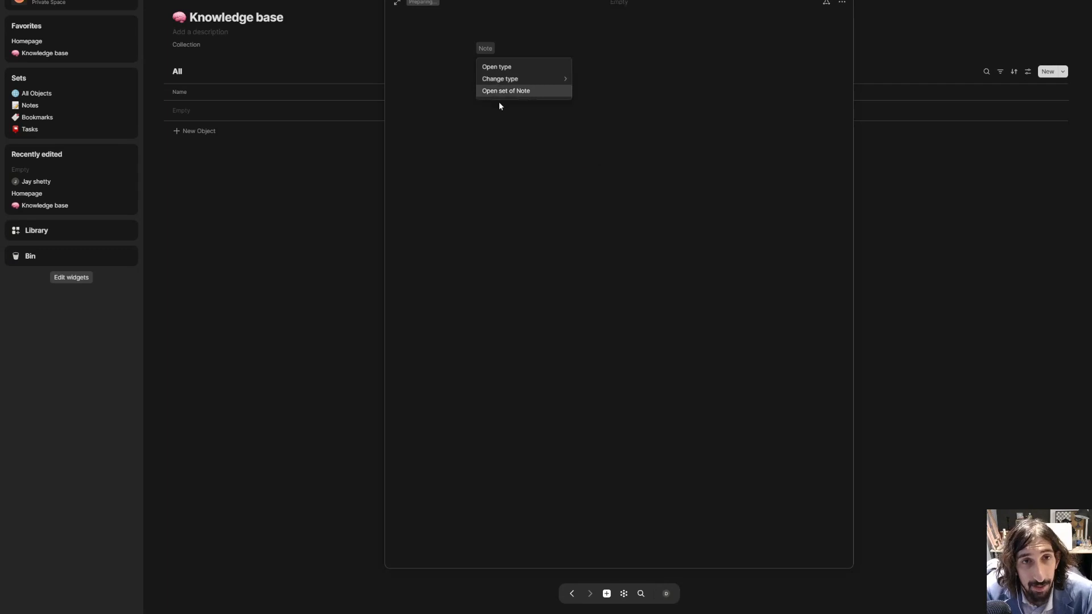
pyautogui.write('podcast')
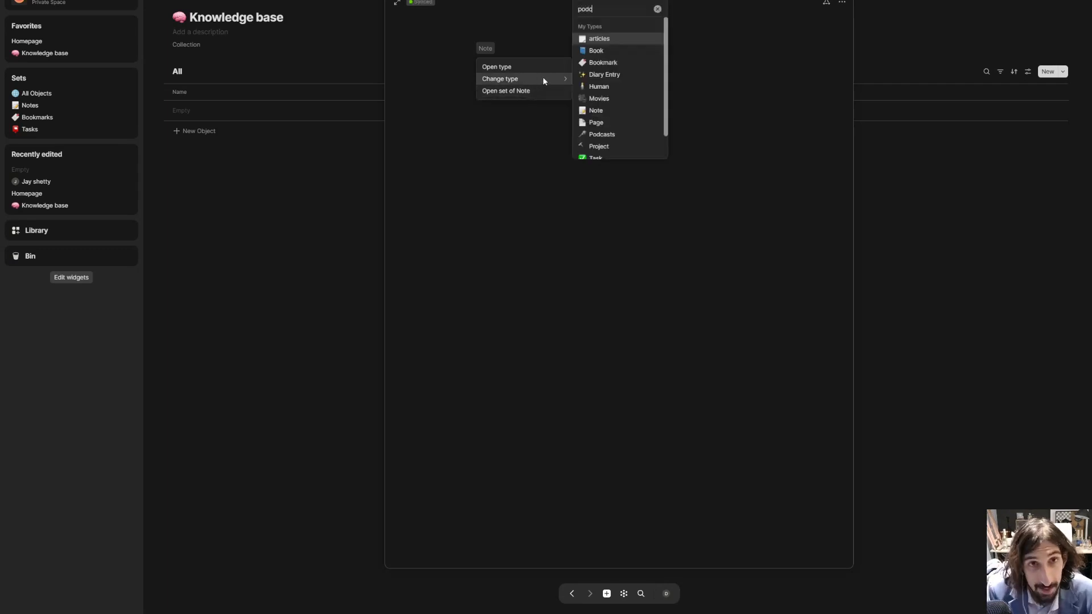
pyautogui.moveTo(553, 82)
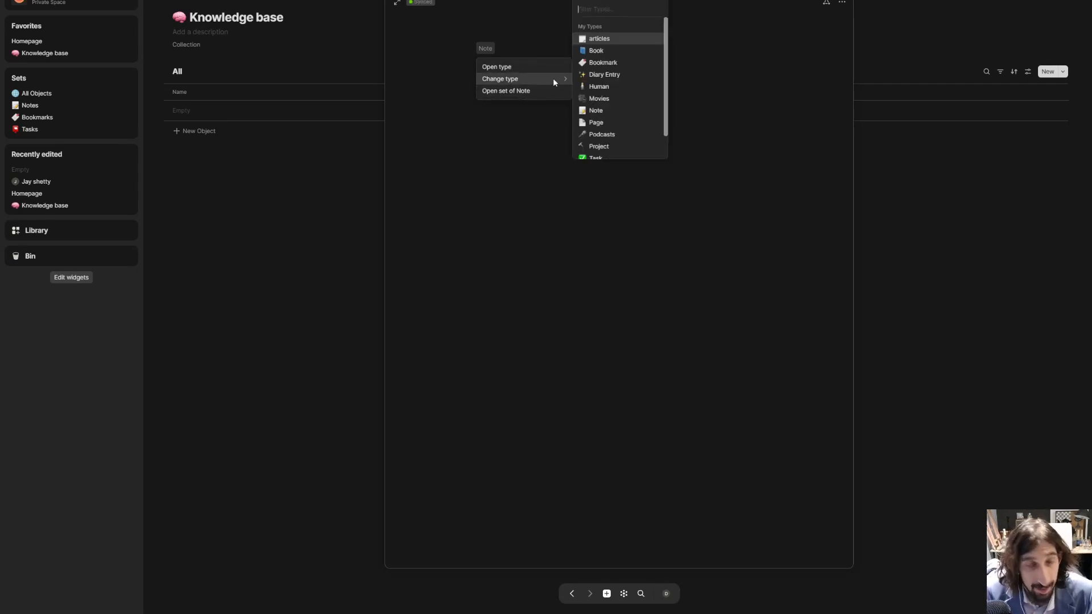
pyautogui.write('podca')
pyautogui.press('BackSpace')
pyautogui.press('BackSpace')
pyautogui.press('BackSpace')
pyautogui.press('BackSpace')
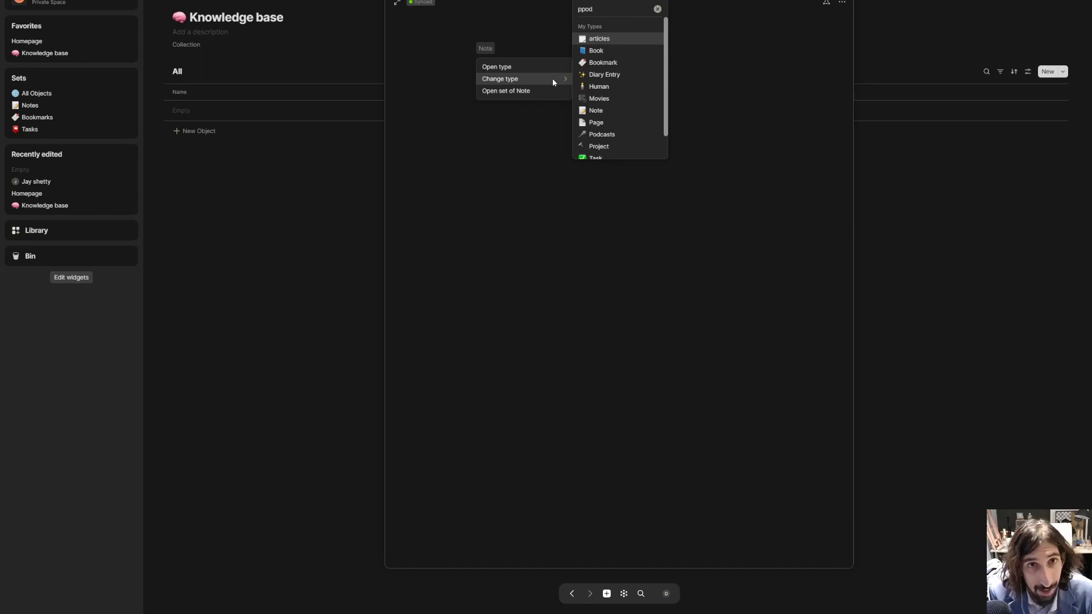
pyautogui.write('odcast')
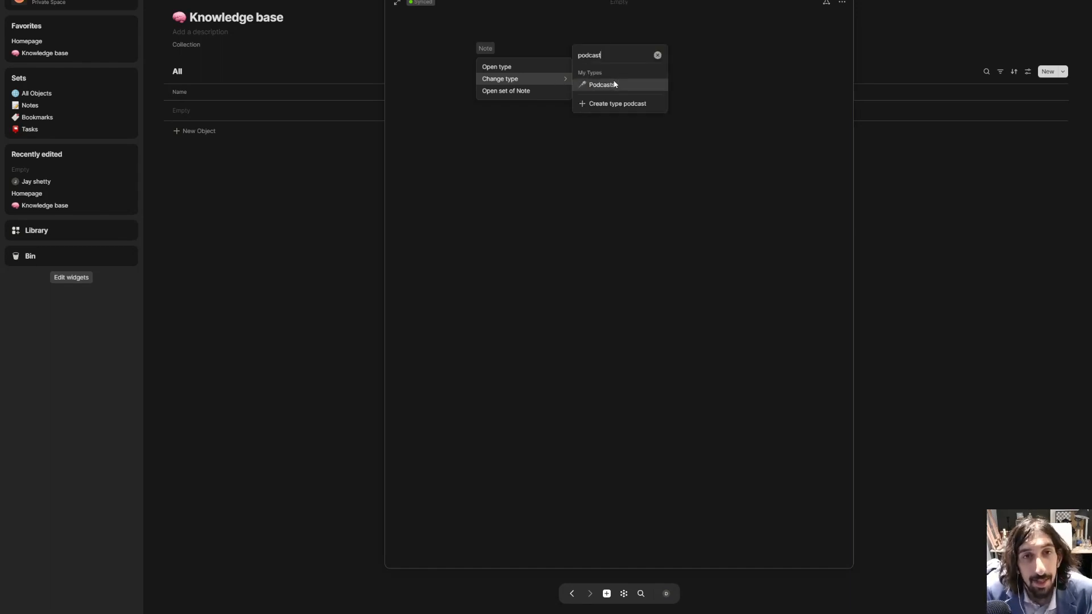
pyautogui.click(614, 84)
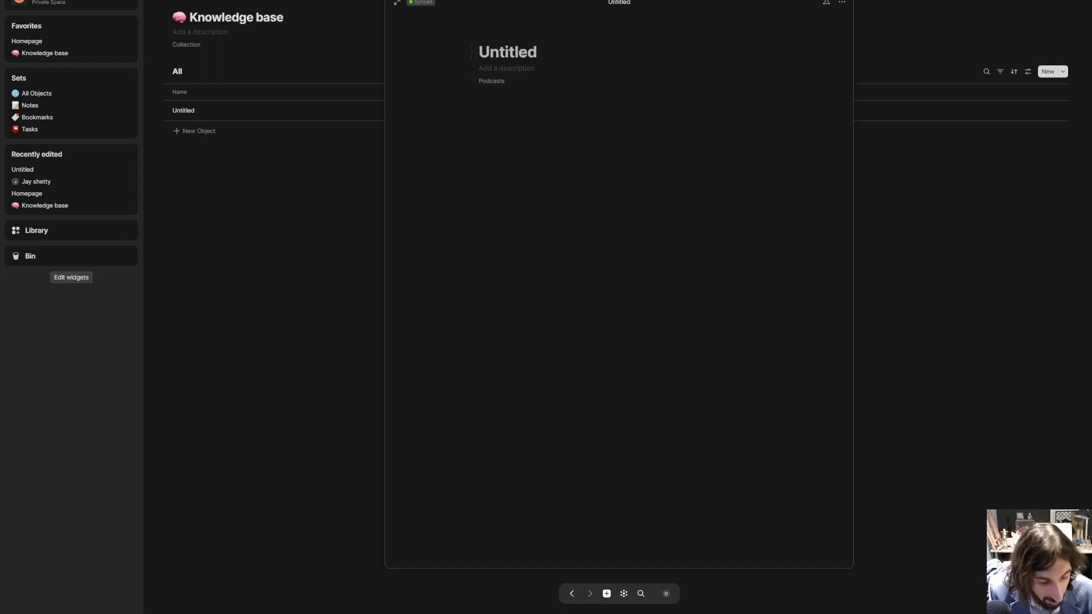
# Title the new podcast "On purpose", set its Podcast host relation to Jay shetty, and return to the collection
pyautogui.write('On pur')
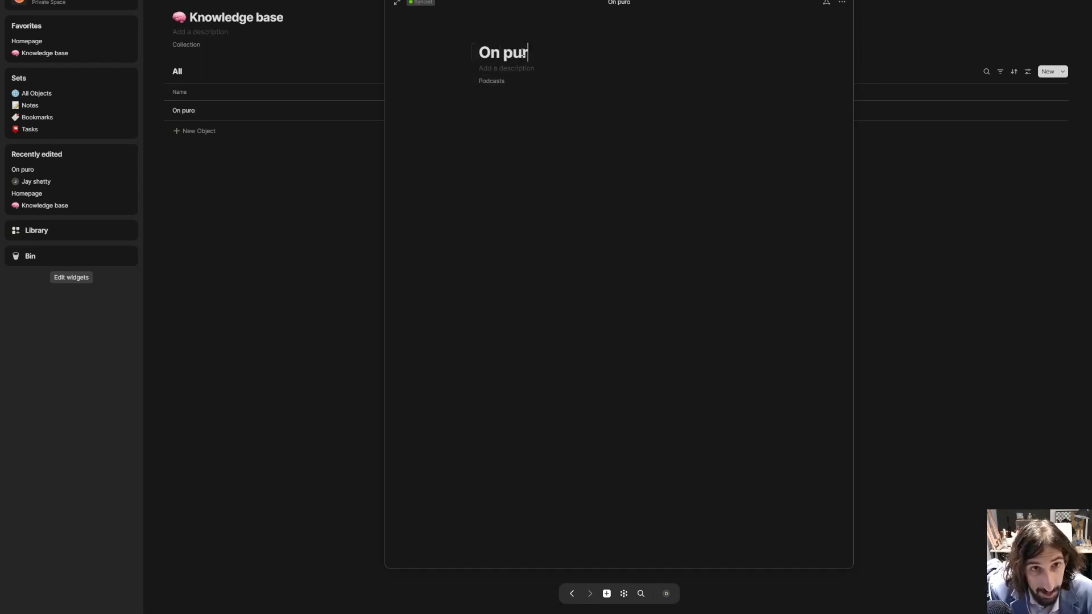
pyautogui.write('pose')
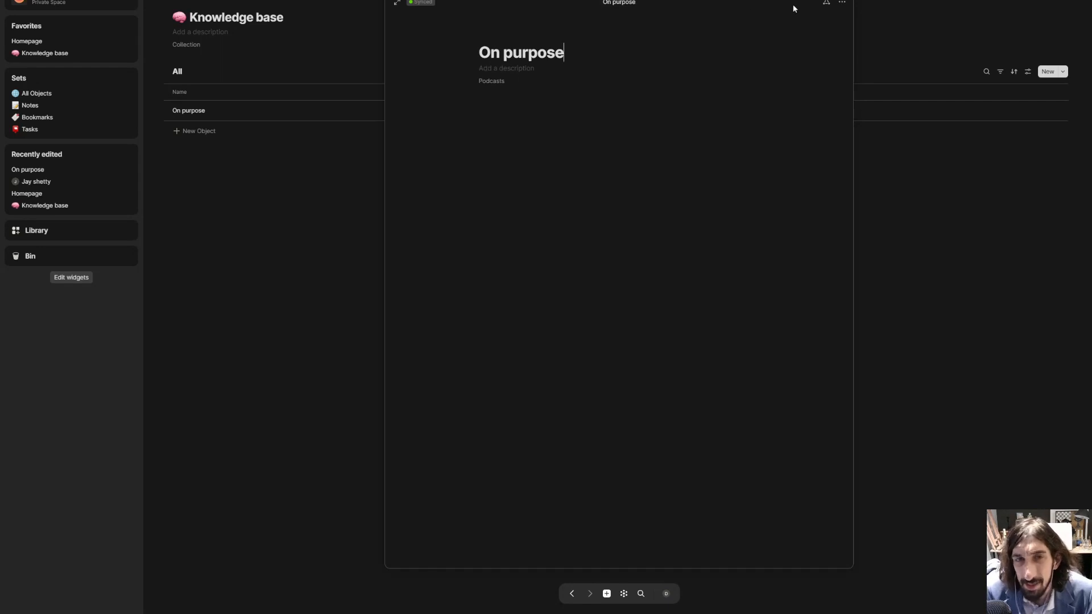
pyautogui.click(826, 3)
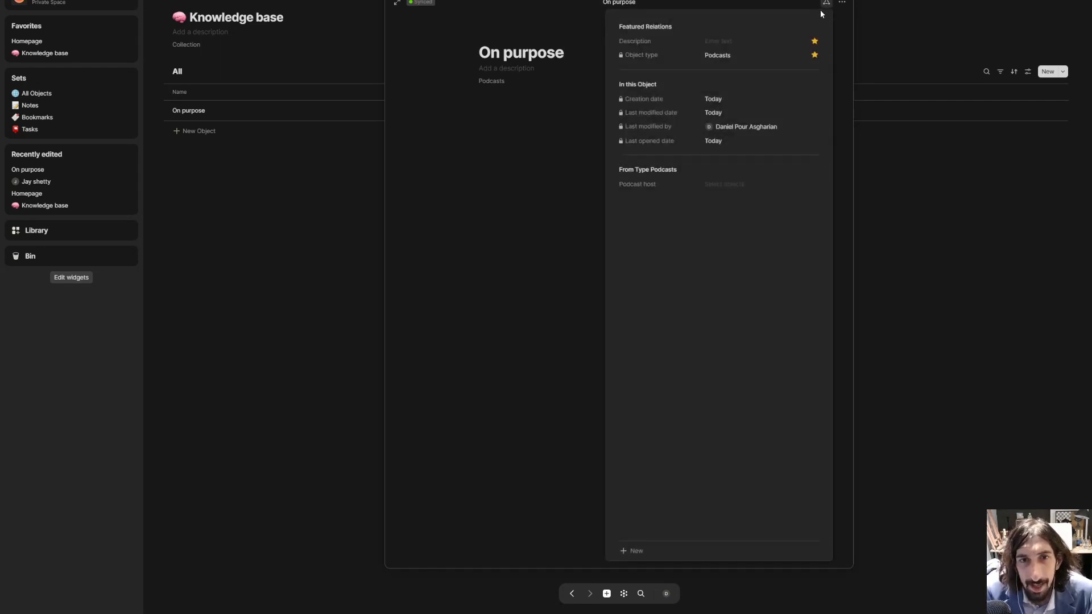
pyautogui.click(730, 184)
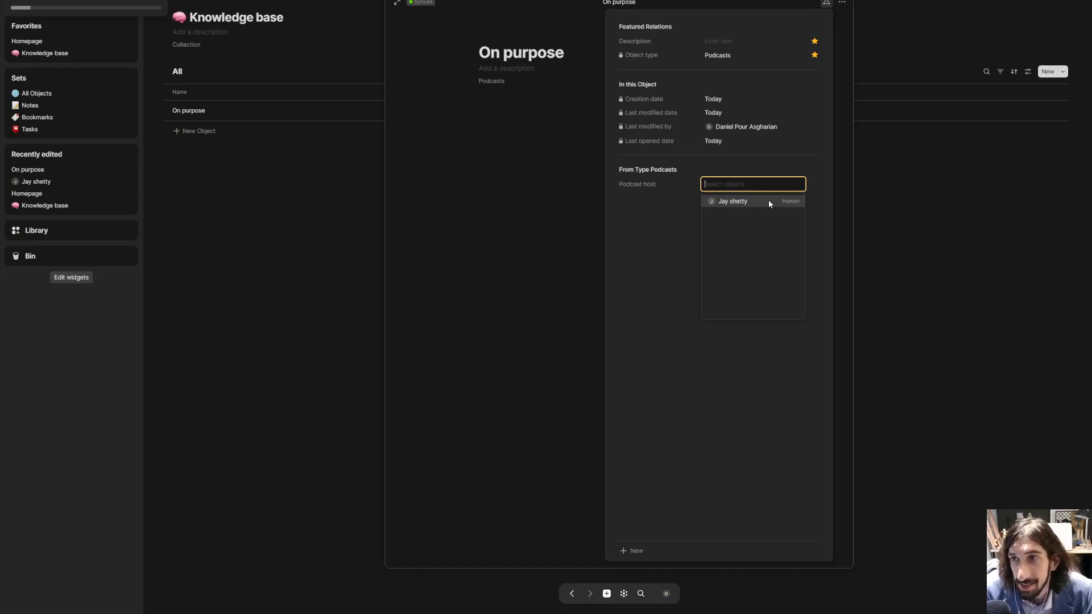
pyautogui.click(769, 202)
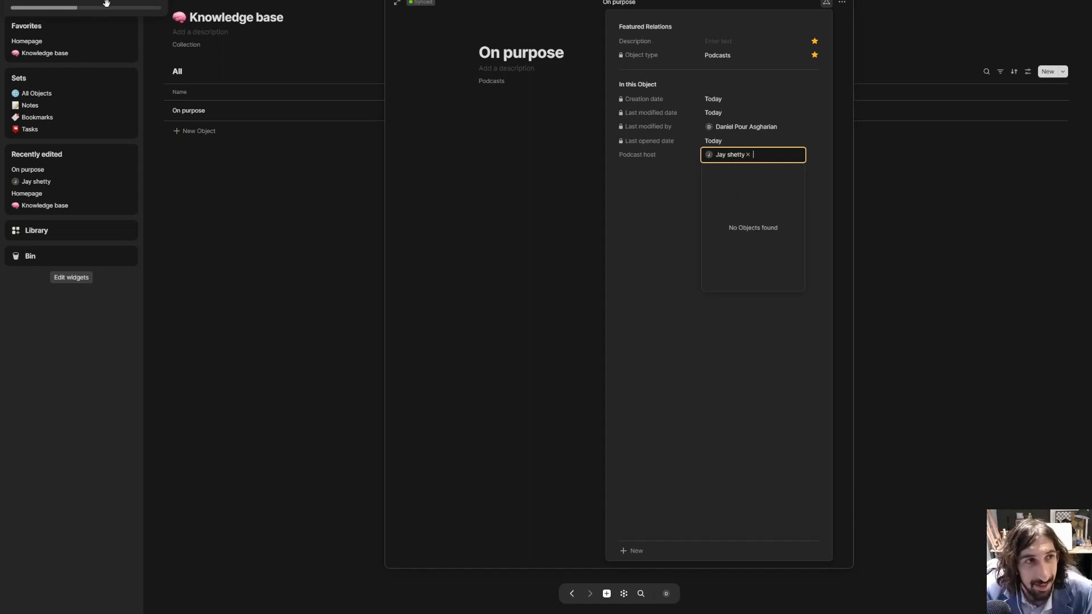
pyautogui.click(572, 281)
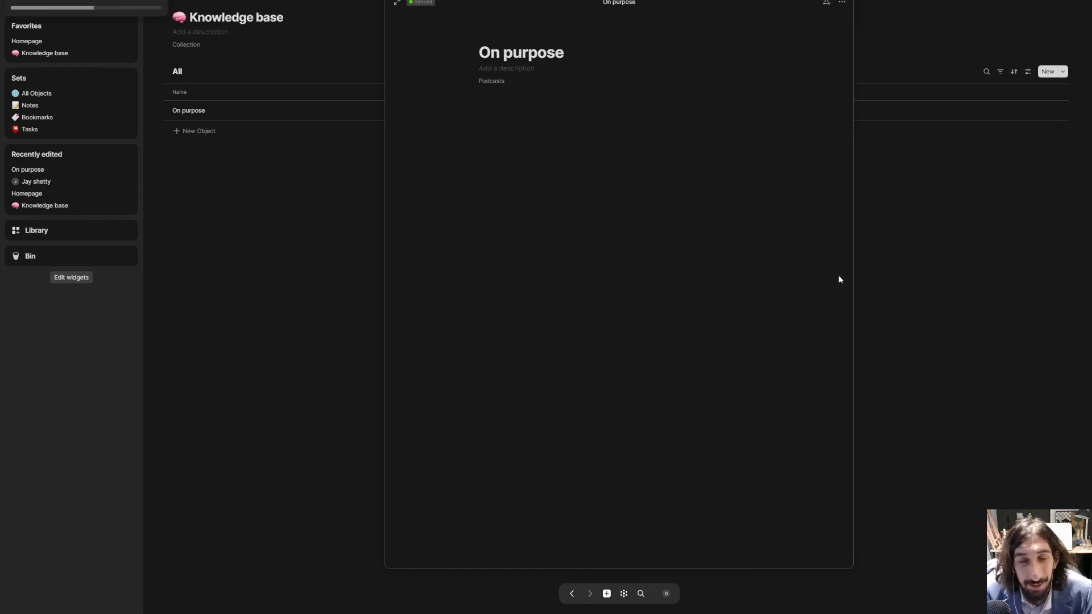
pyautogui.click(1002, 145)
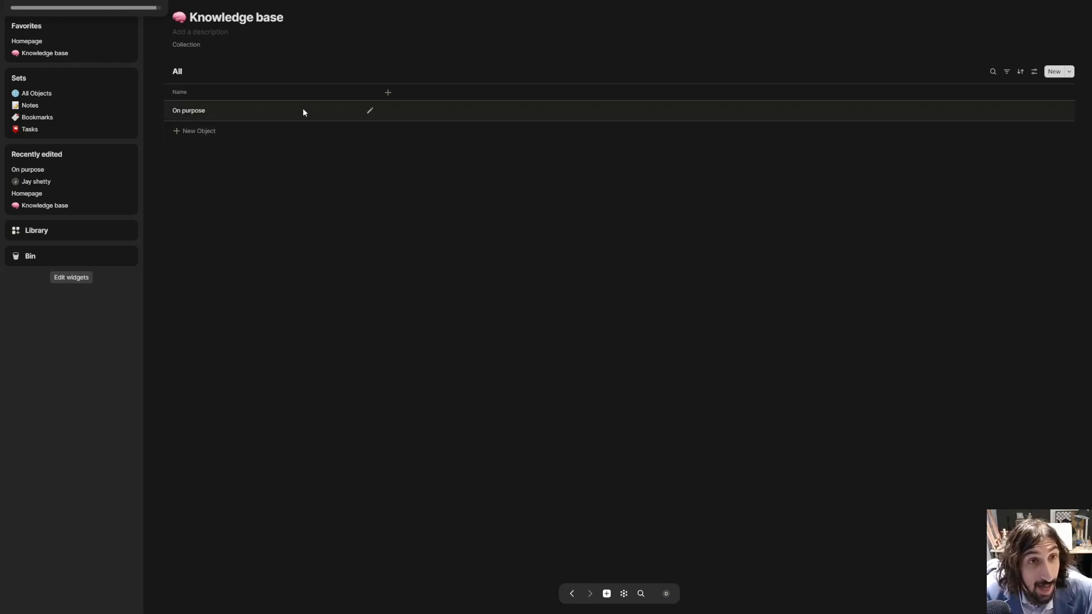
# Postpone the app update and add the Podcast host relation as a column in the Knowledge base collection
pyautogui.click(387, 93)
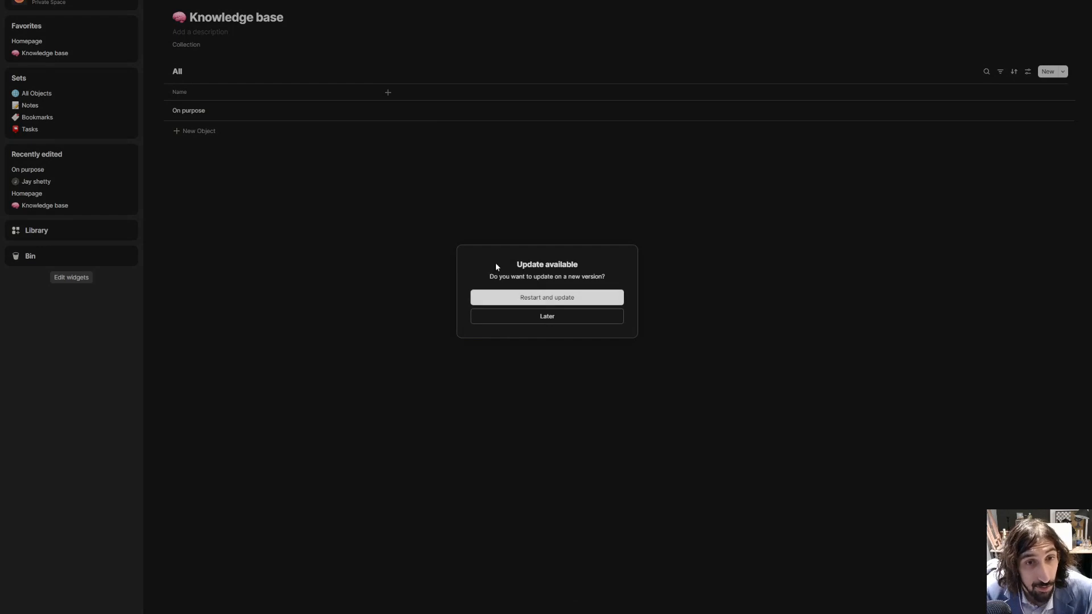
pyautogui.click(541, 318)
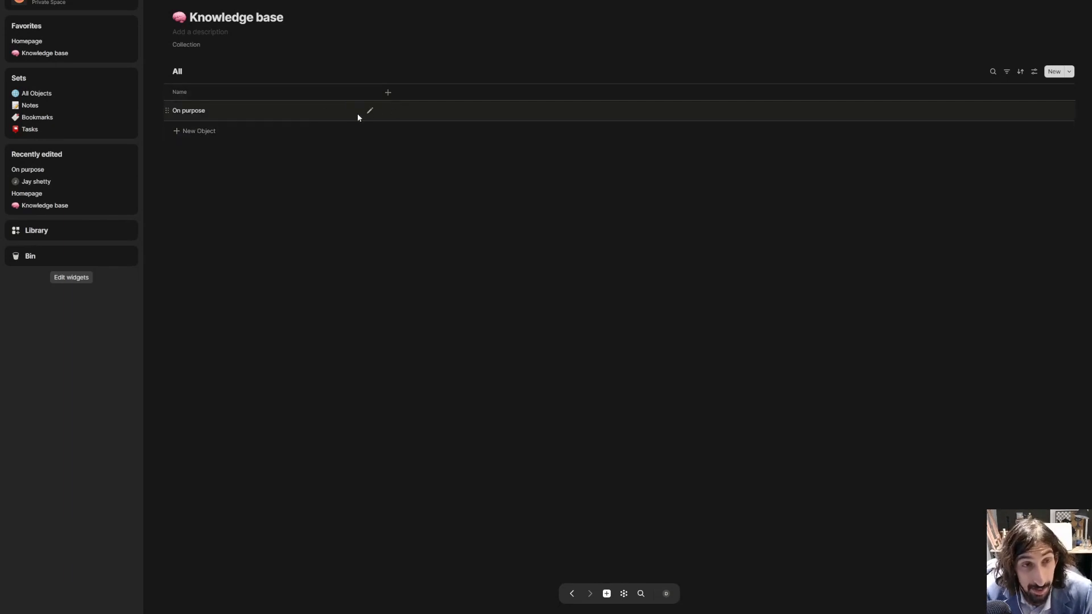
pyautogui.click(386, 93)
pyautogui.click(369, 215)
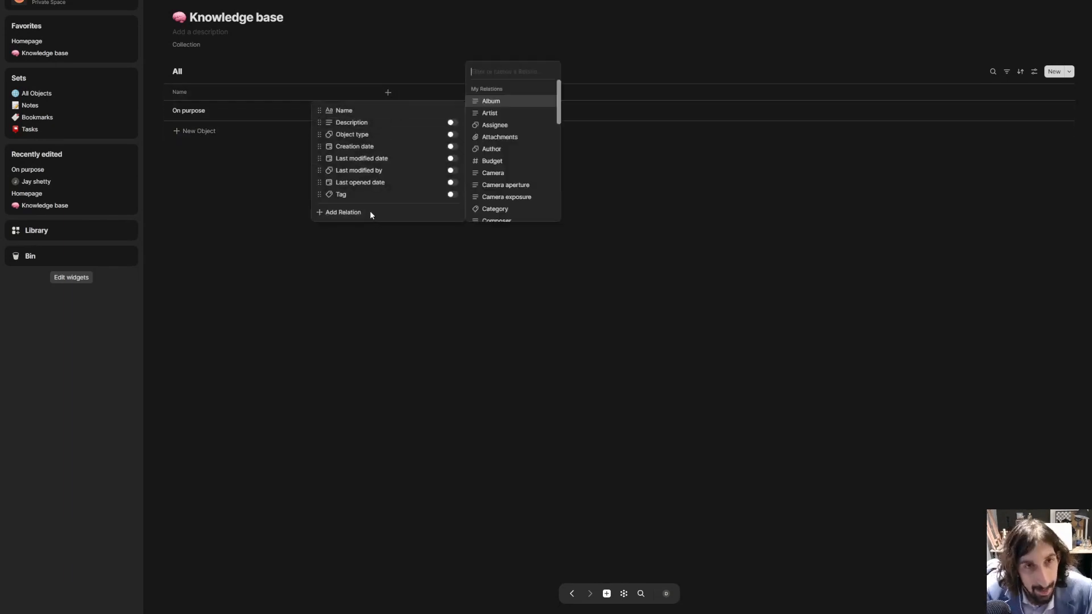
pyautogui.write('podcast')
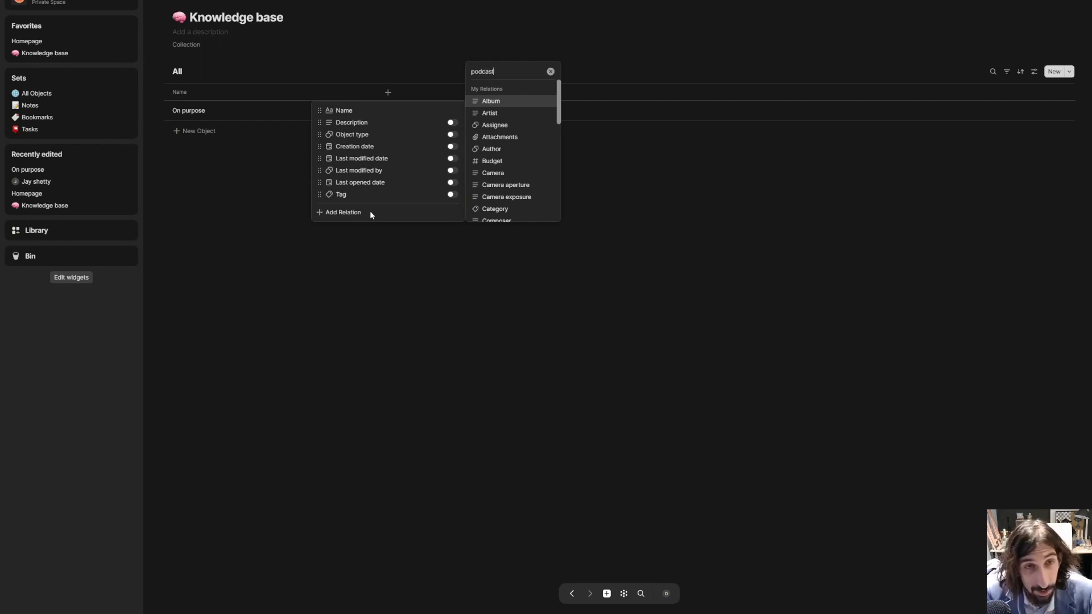
pyautogui.click(528, 194)
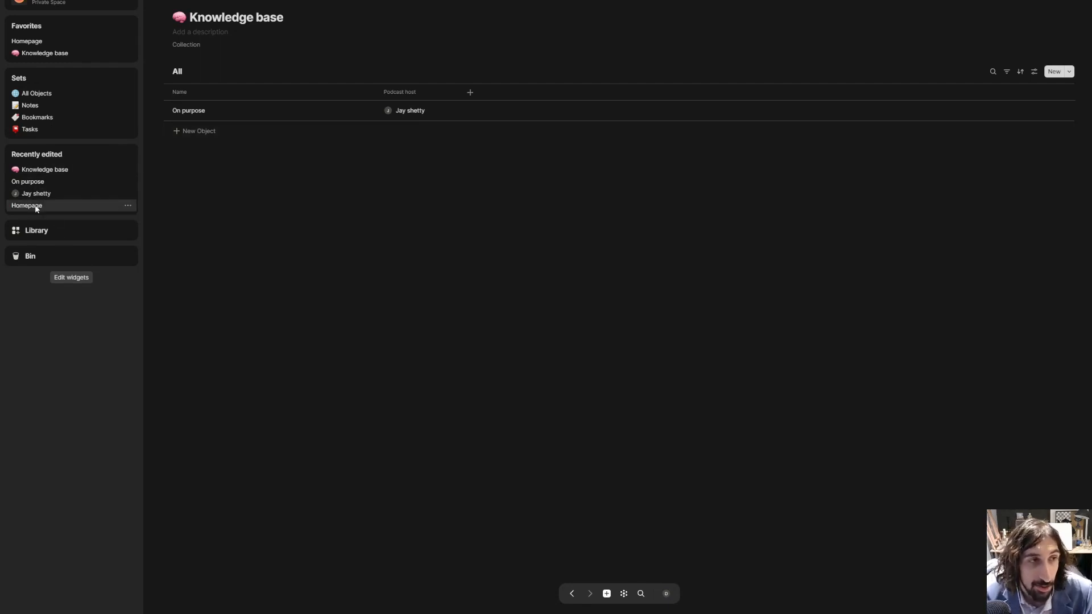
# Open the Movies type in the library and add the existing Director relation to it
pyautogui.click(38, 229)
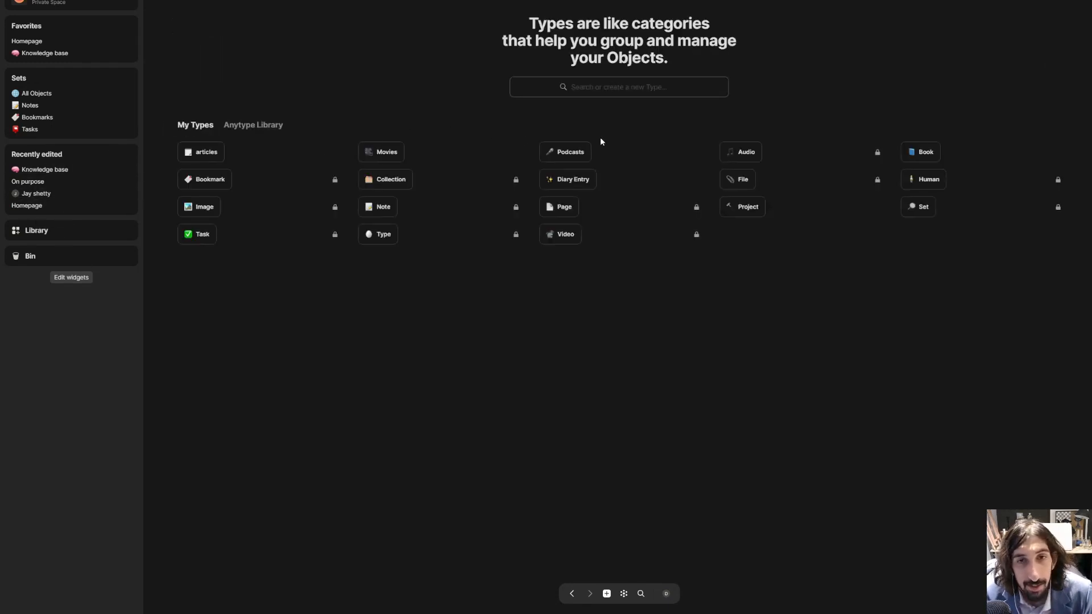
pyautogui.click(392, 152)
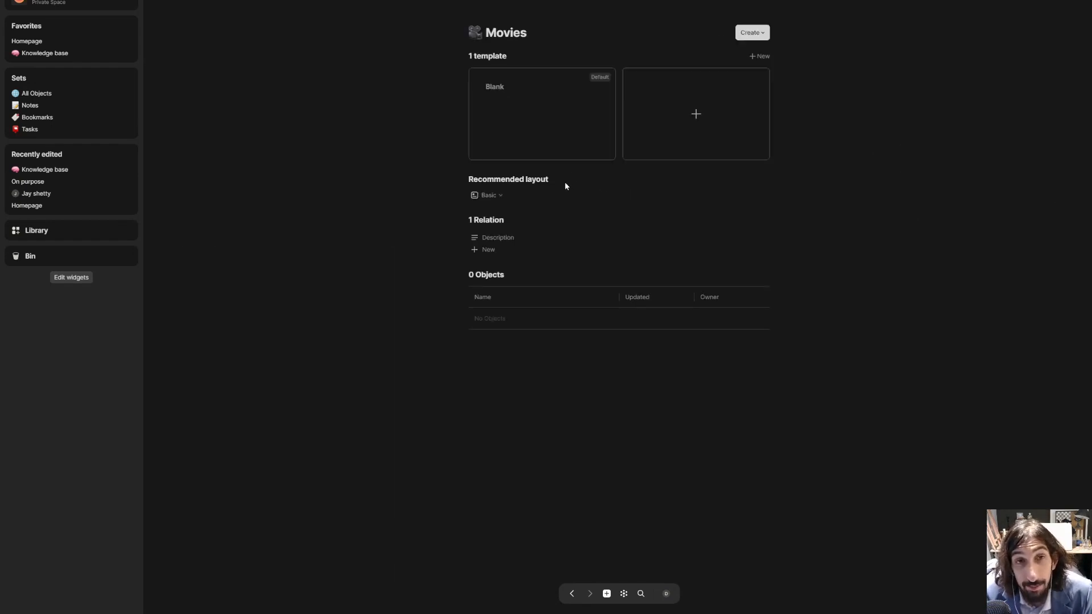
pyautogui.click(481, 250)
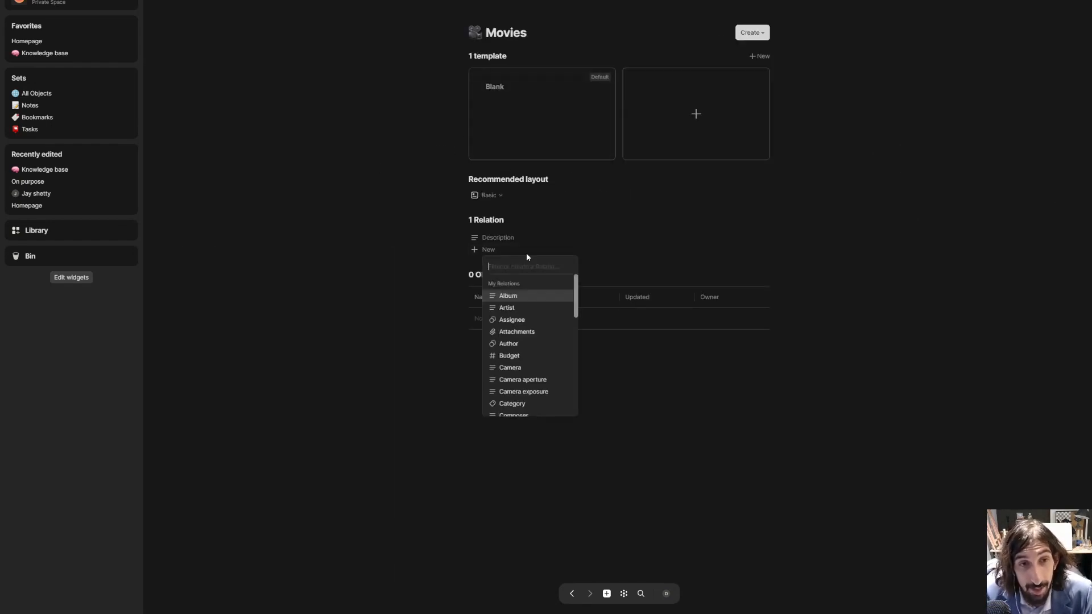
pyautogui.write('director')
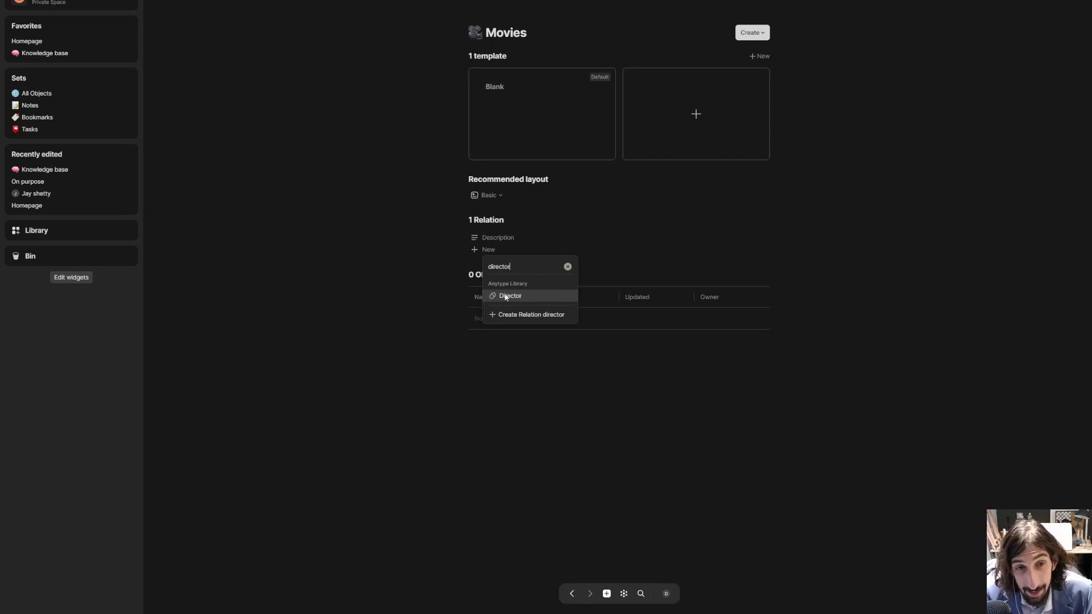
pyautogui.click(509, 296)
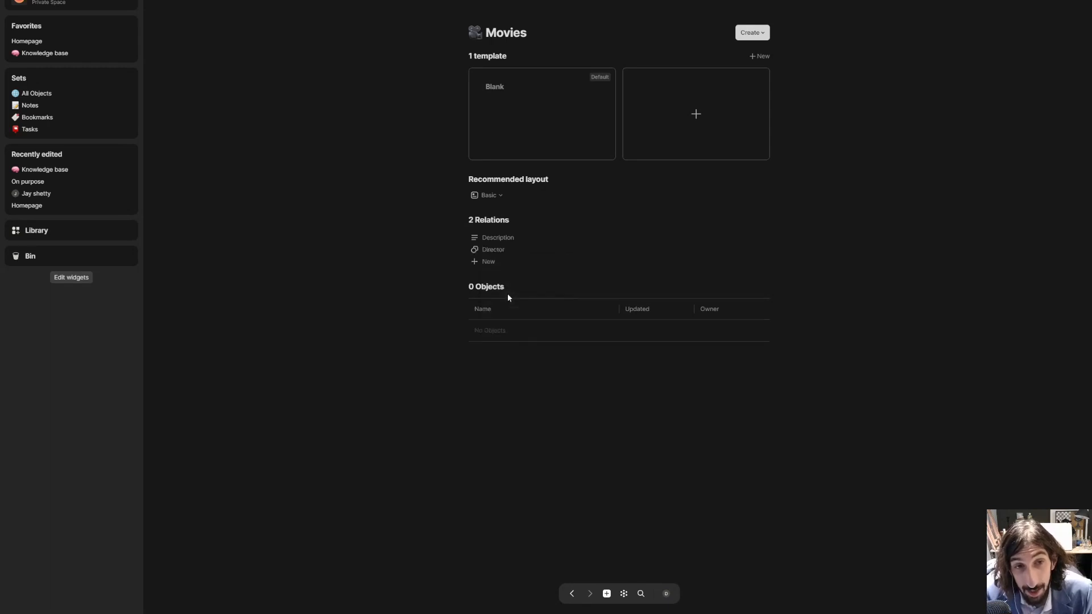
# Limit the Director relation of the Movies type to the Human object type
pyautogui.click(493, 249)
pyautogui.moveTo(542, 328)
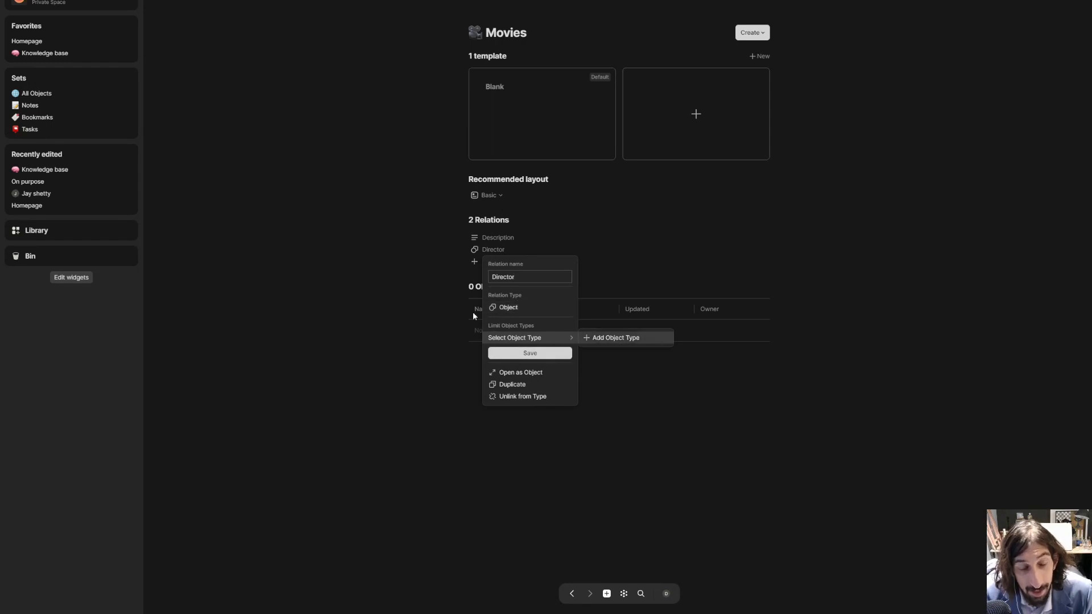
pyautogui.click(598, 338)
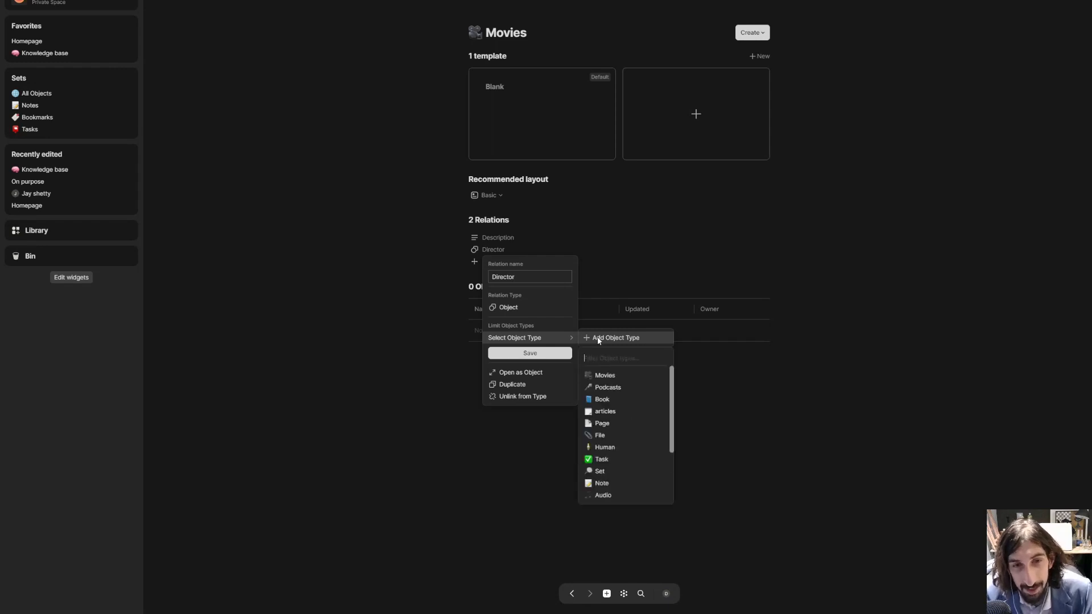
pyautogui.write('human')
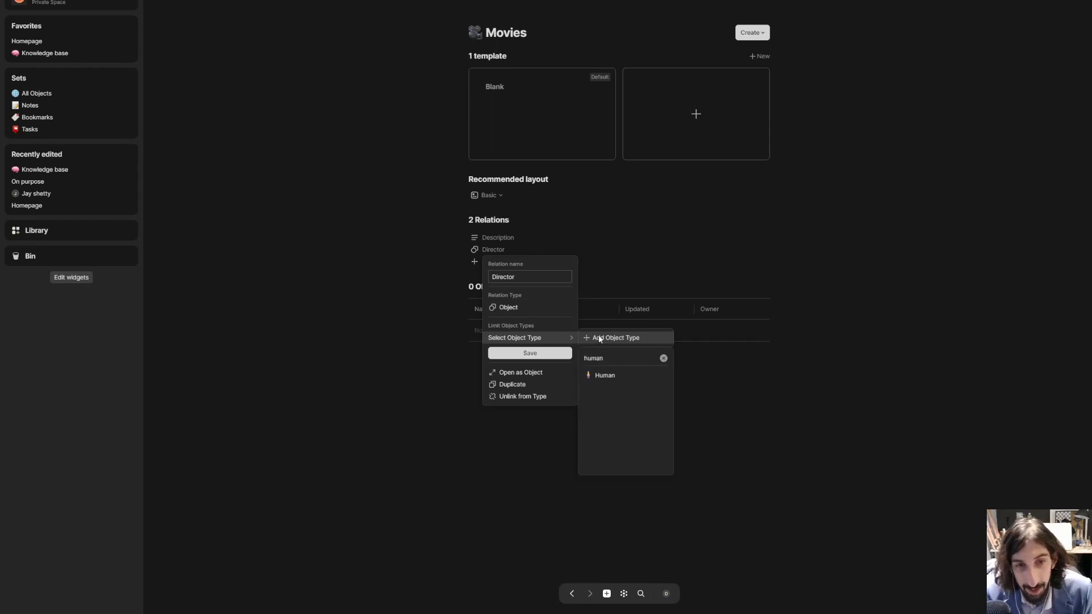
pyautogui.click(619, 380)
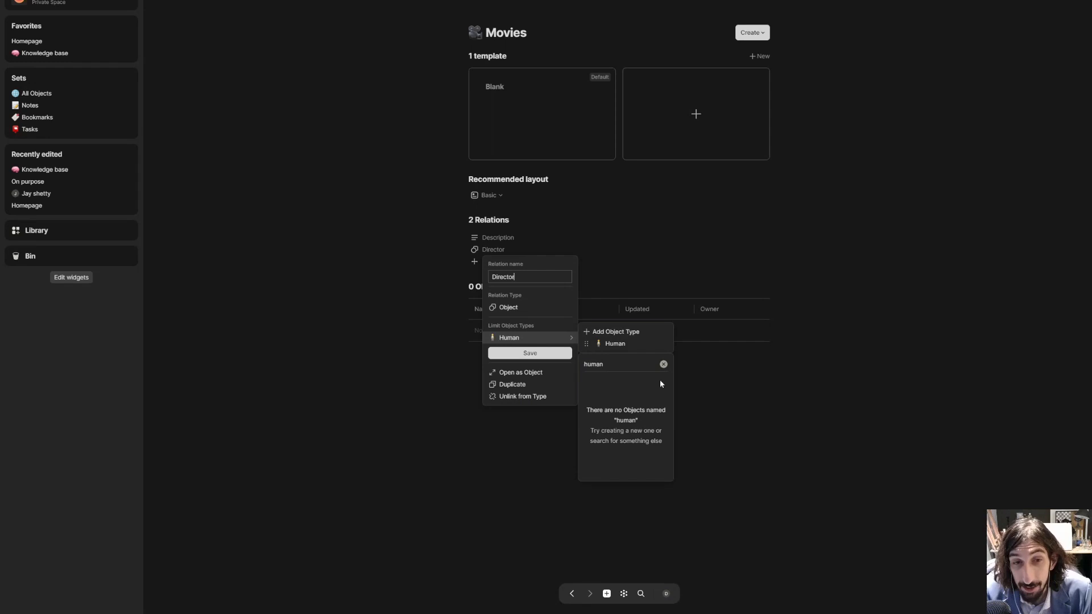
pyautogui.click(756, 386)
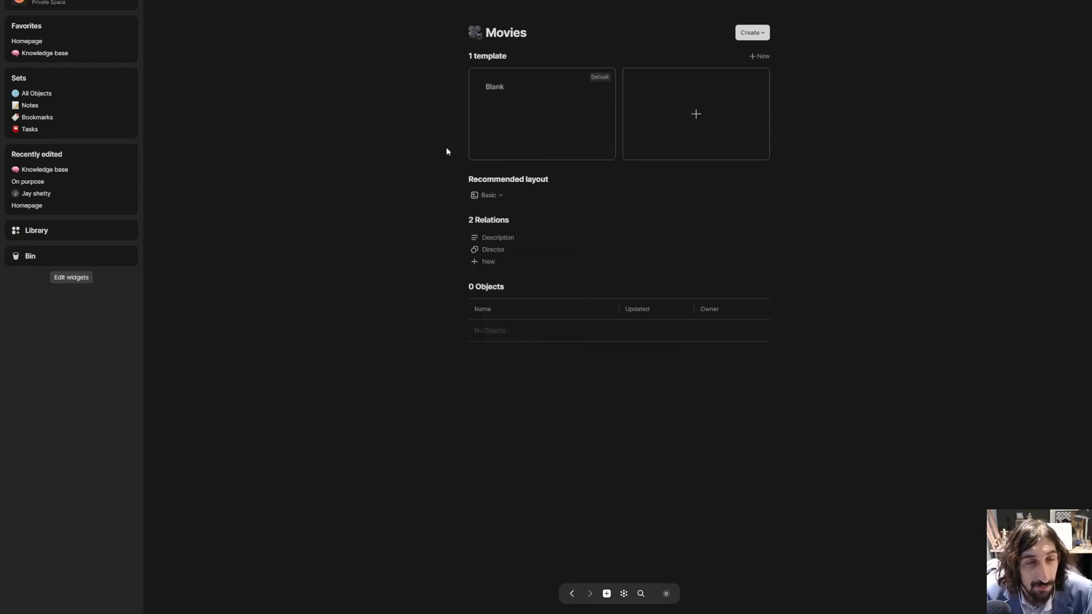
# Browse the own and Anytype library relations, and look through the object types offered in the Anytype Library
pyautogui.hotkey('alt', 'Left')
pyautogui.hotkey('alt', 'Left')
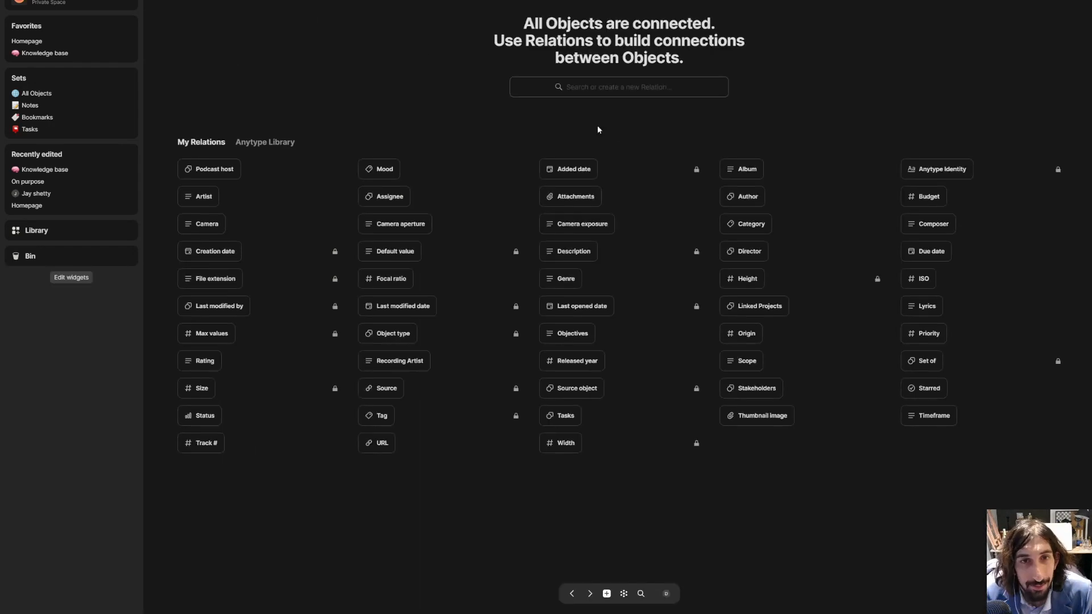
pyautogui.click(263, 145)
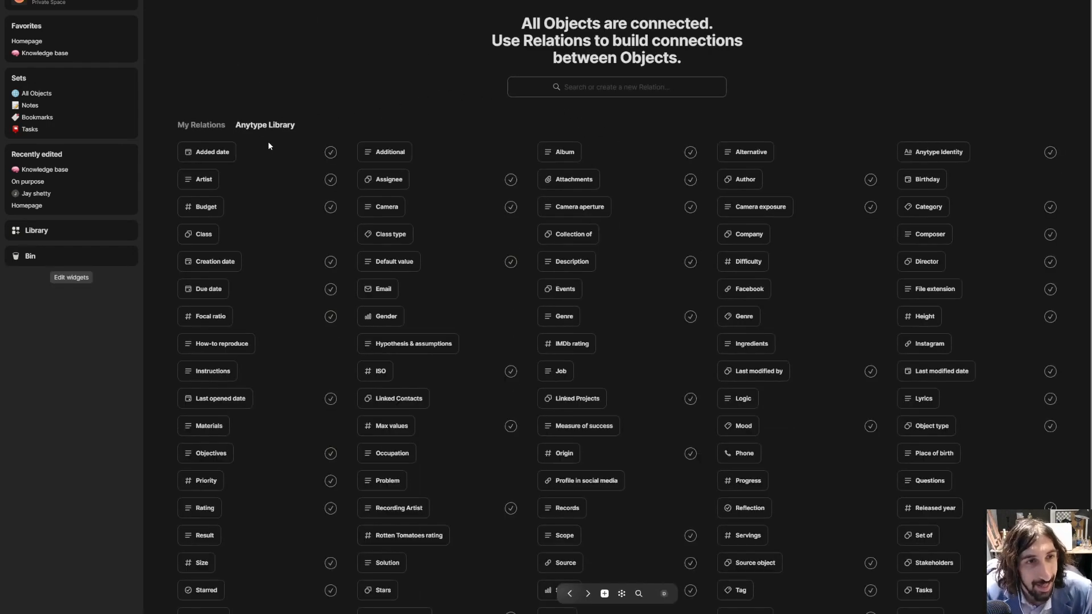
pyautogui.click(201, 125)
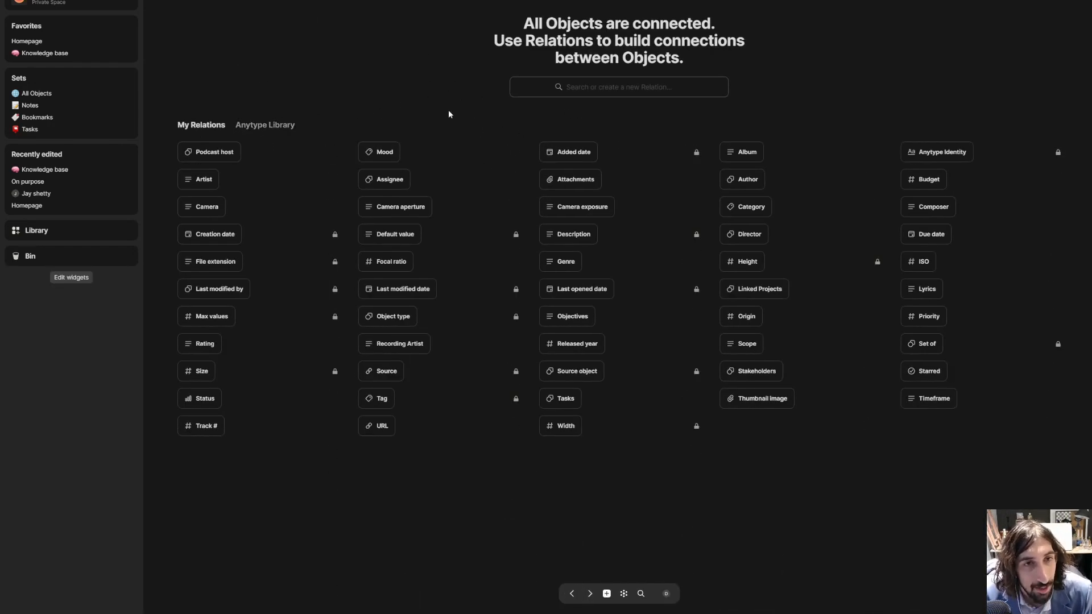
pyautogui.click(602, 1)
pyautogui.click(607, 89)
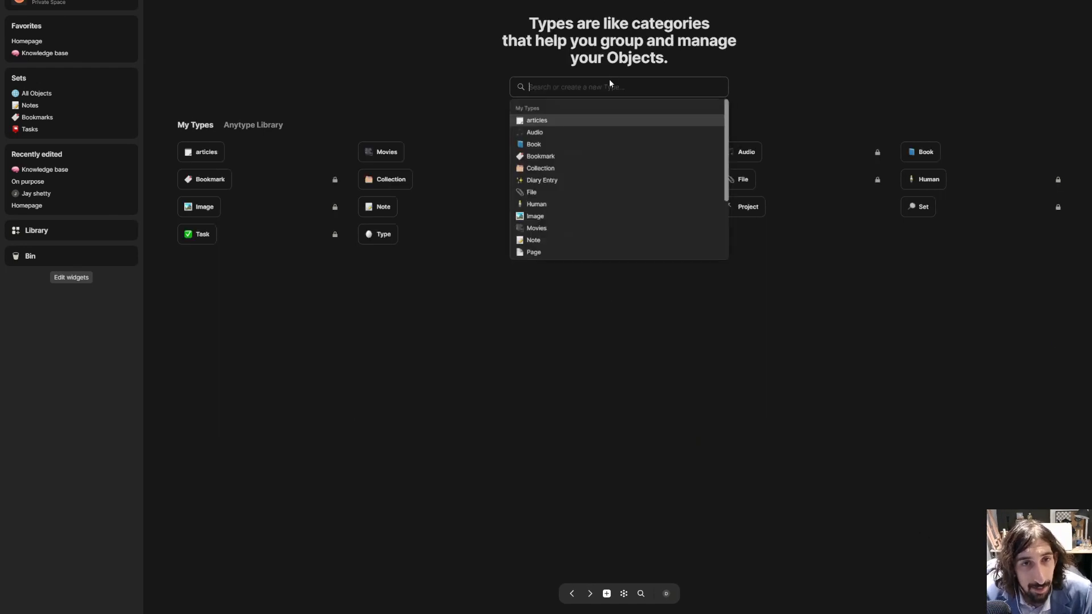
pyautogui.click(251, 129)
pyautogui.click(253, 126)
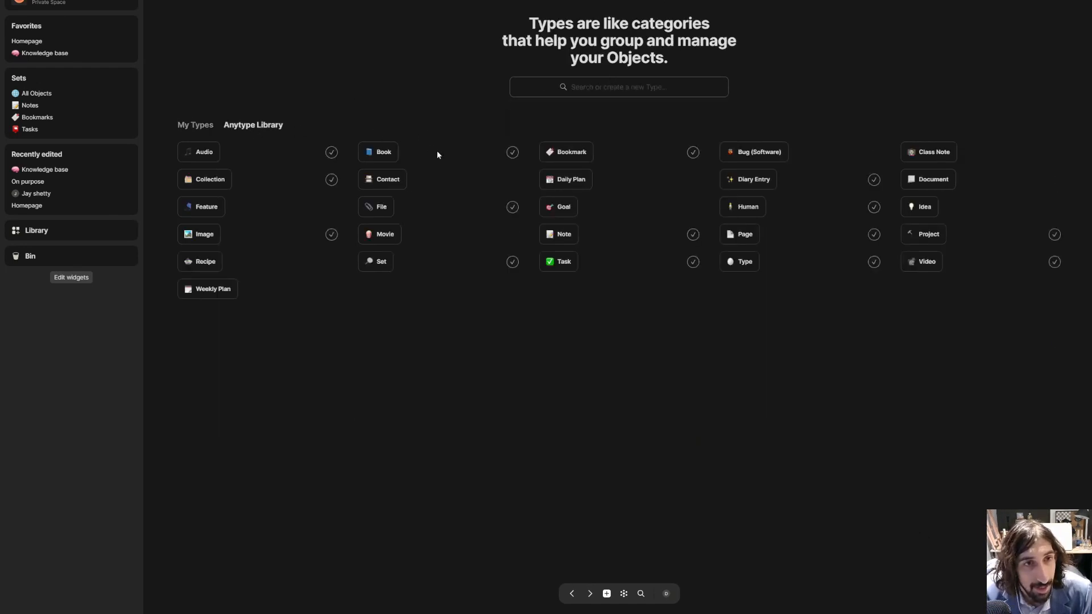
# Examine the Anytype Library's Book type, including its Book with a picture template and its Author and Category relations
pyautogui.click(386, 154)
pyautogui.click(690, 126)
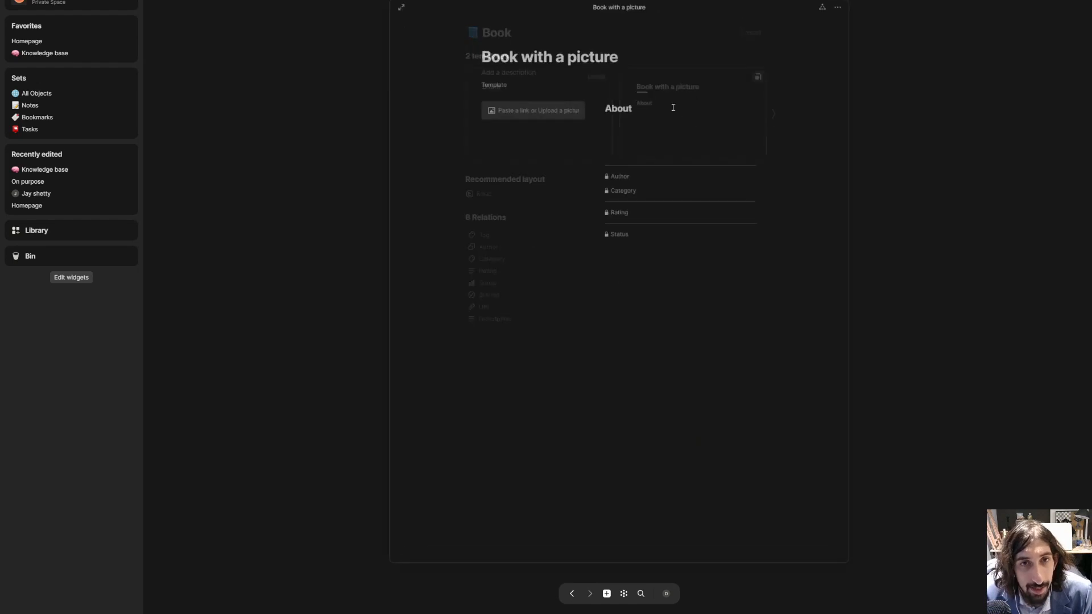
pyautogui.click(360, 250)
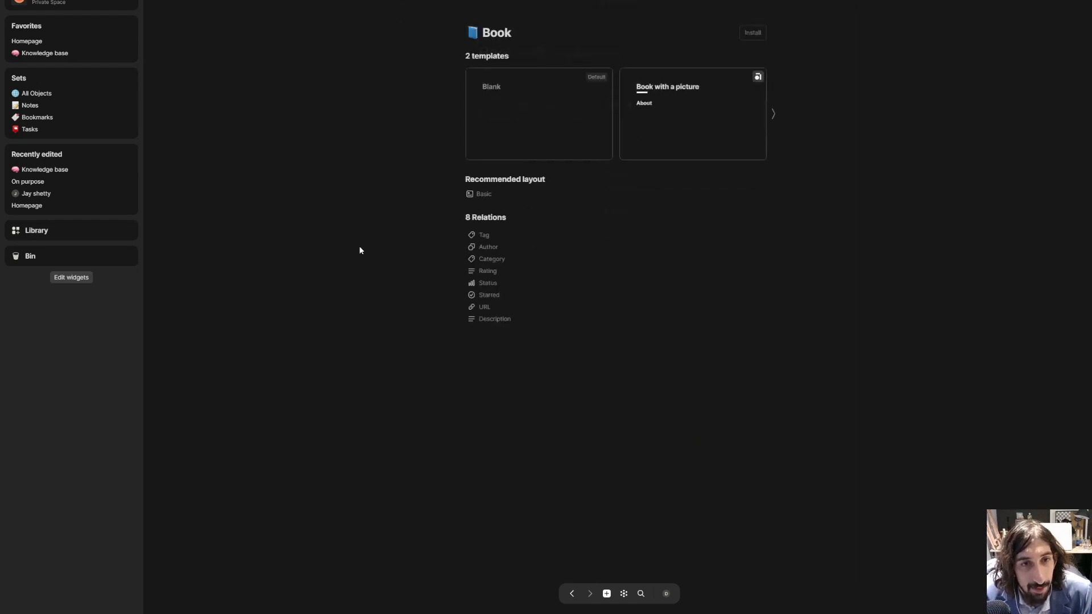
pyautogui.click(489, 247)
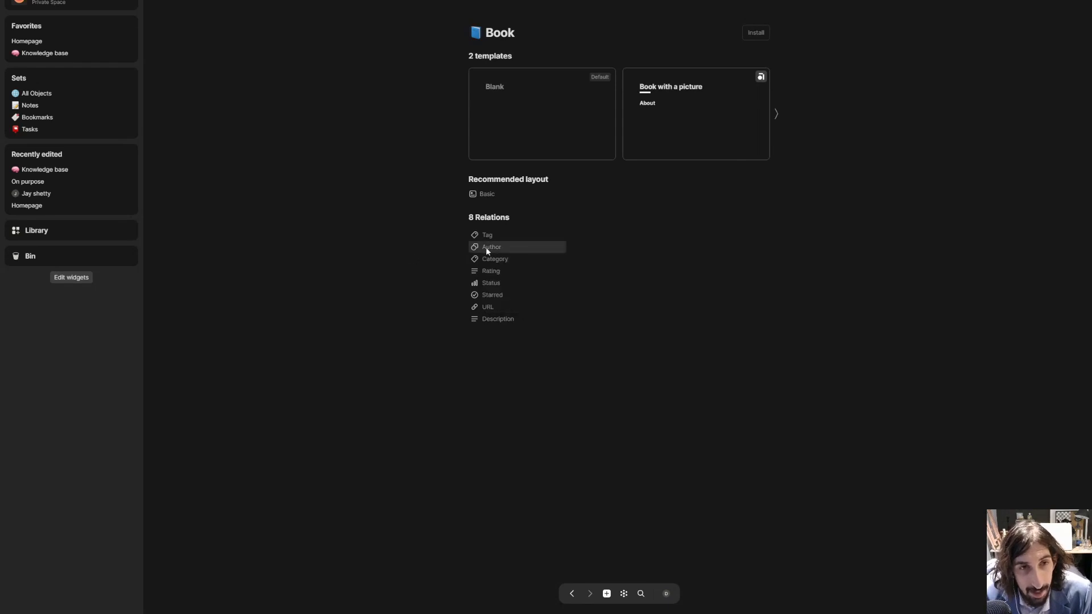
pyautogui.click(497, 261)
pyautogui.click(468, 265)
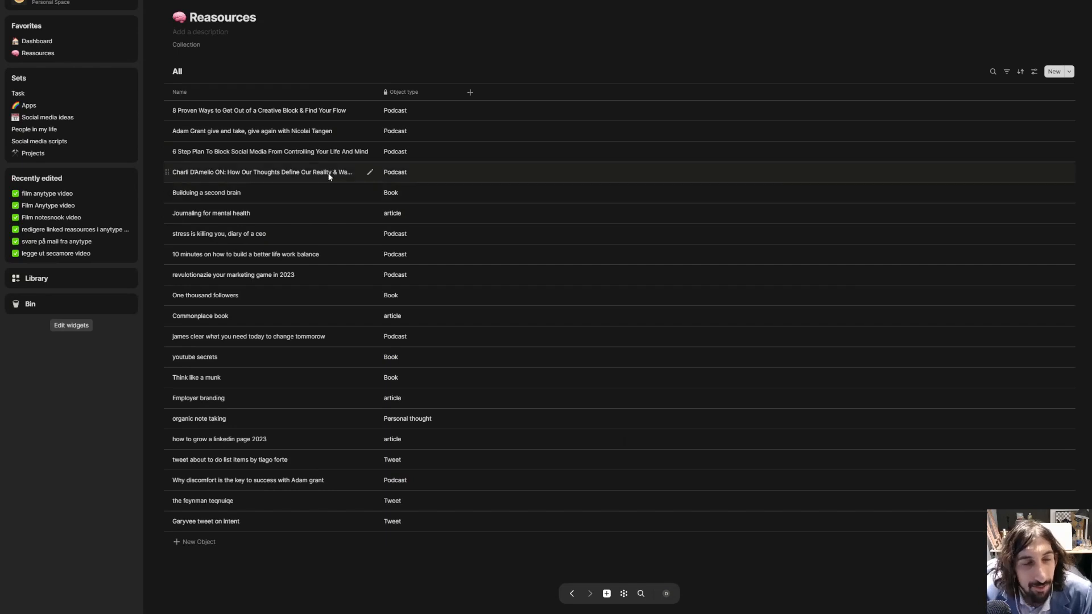
# Examine the relations of the Charli D'Amelio podcast episode and the youtube secrets book in the Reasources collection
pyautogui.click(345, 174)
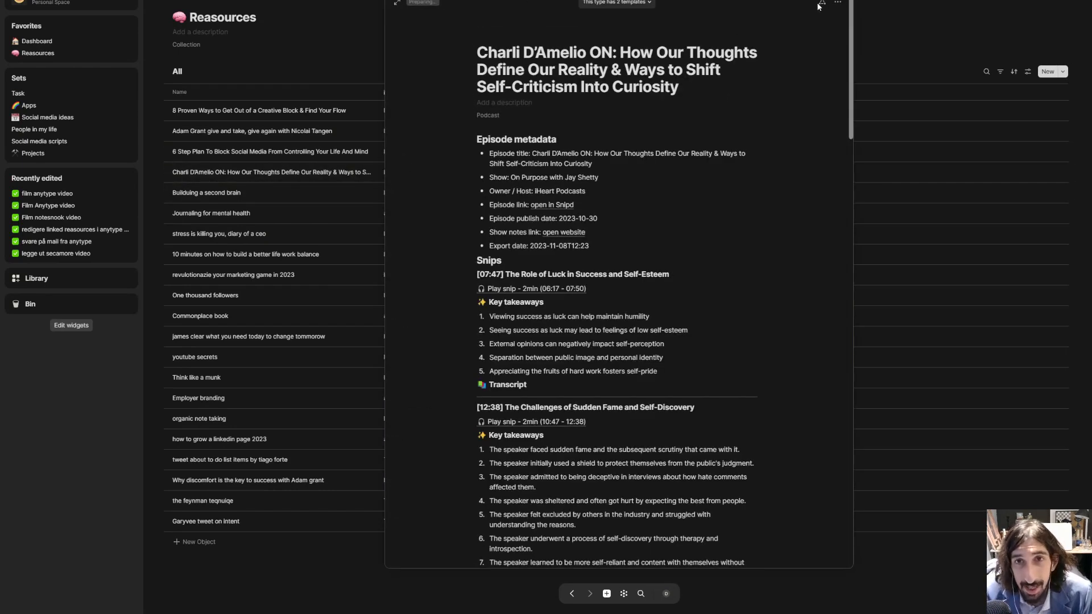
pyautogui.click(820, 3)
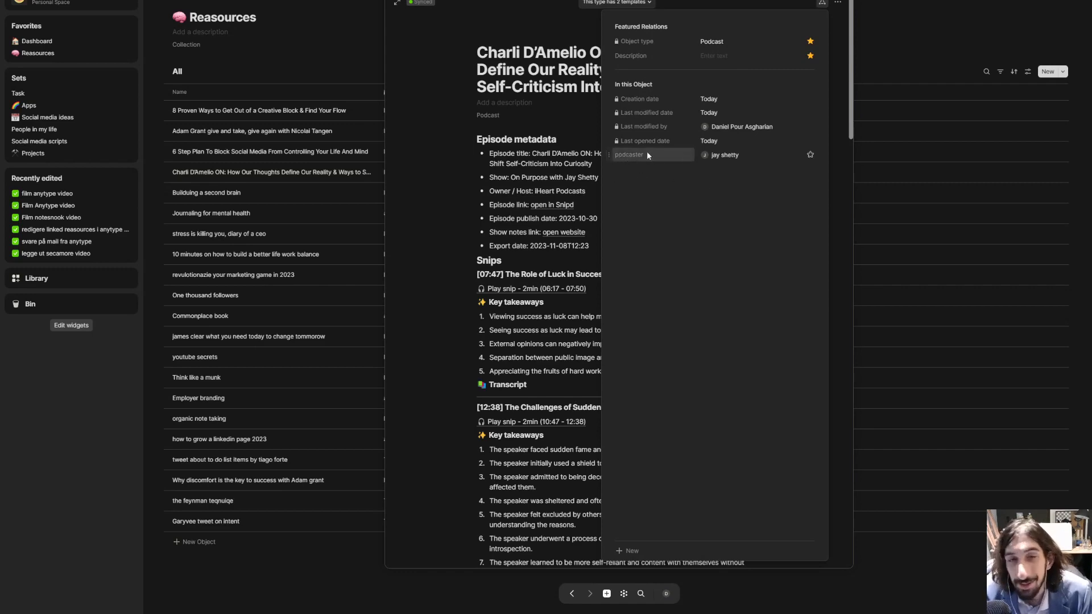
pyautogui.click(431, 157)
pyautogui.click(320, 160)
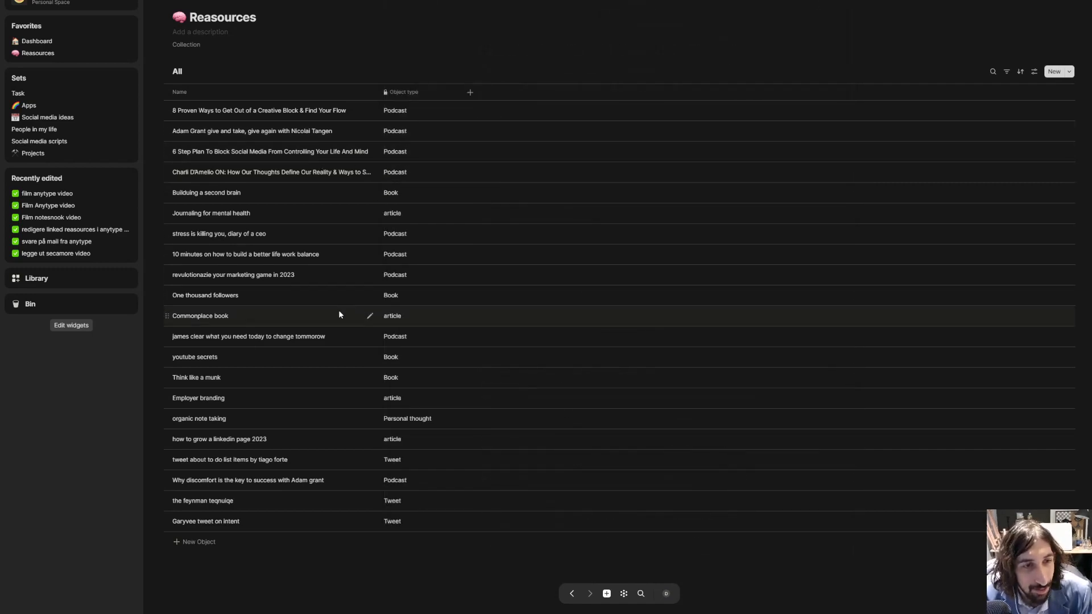
pyautogui.click(247, 358)
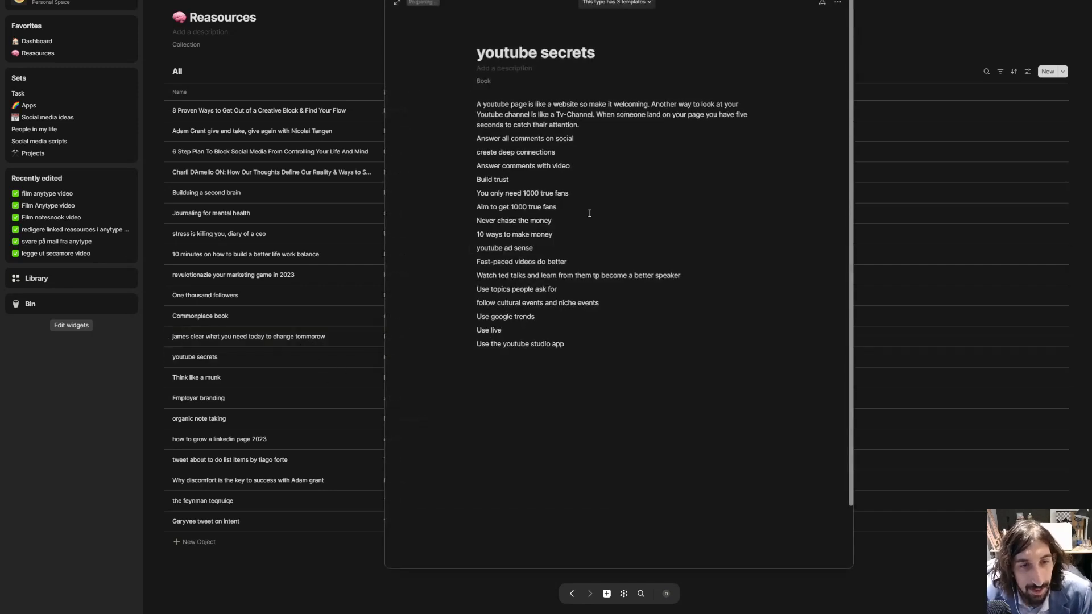
pyautogui.click(821, 3)
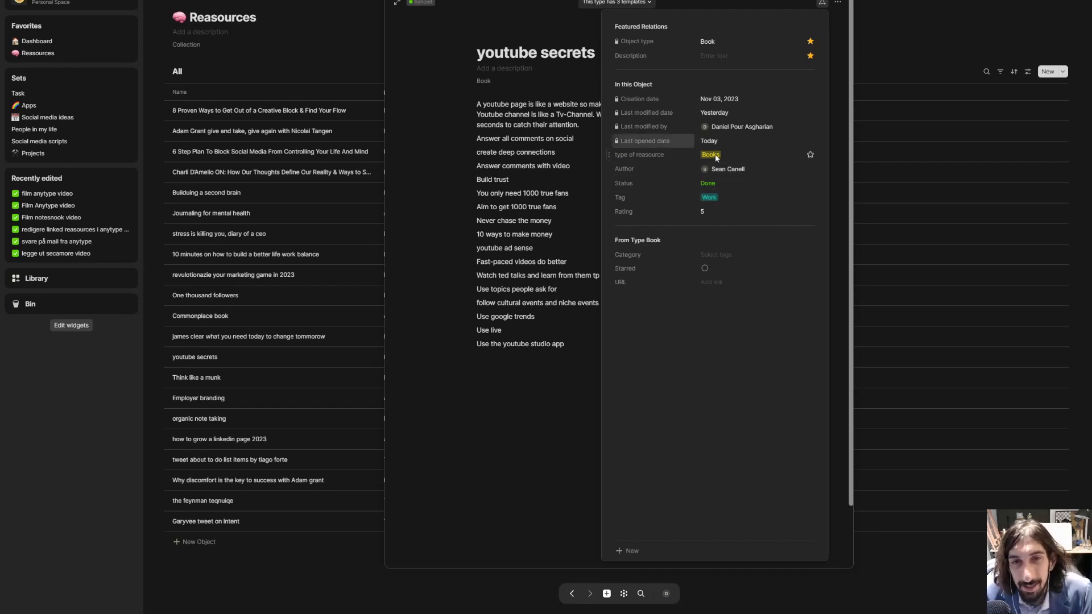
pyautogui.click(458, 415)
pyautogui.click(335, 400)
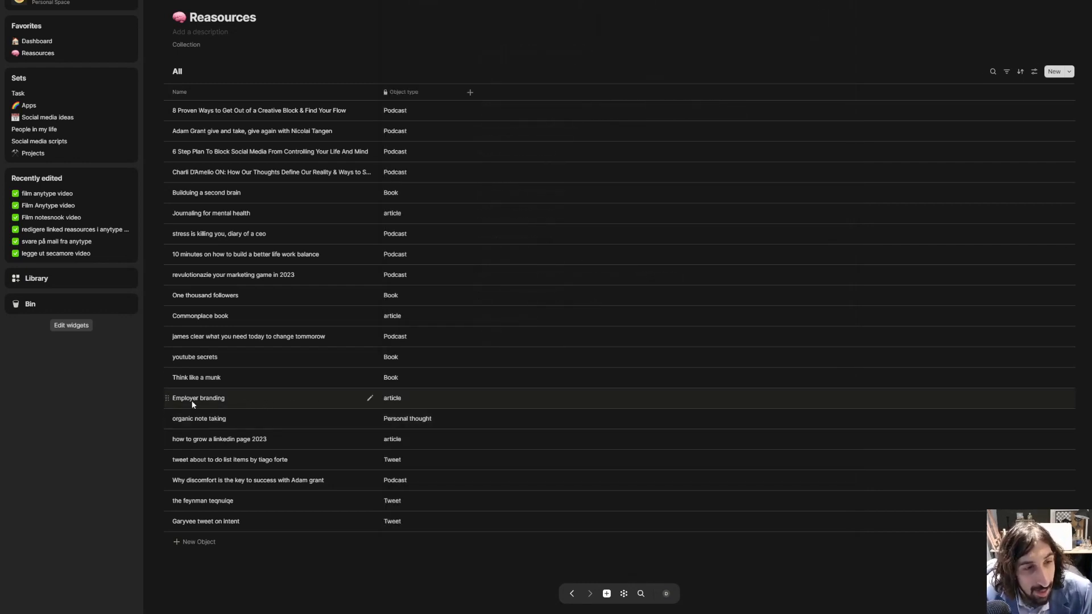
# Examine the content and relations of the Employer branding article, and return to the Reasources collection
pyautogui.click(214, 396)
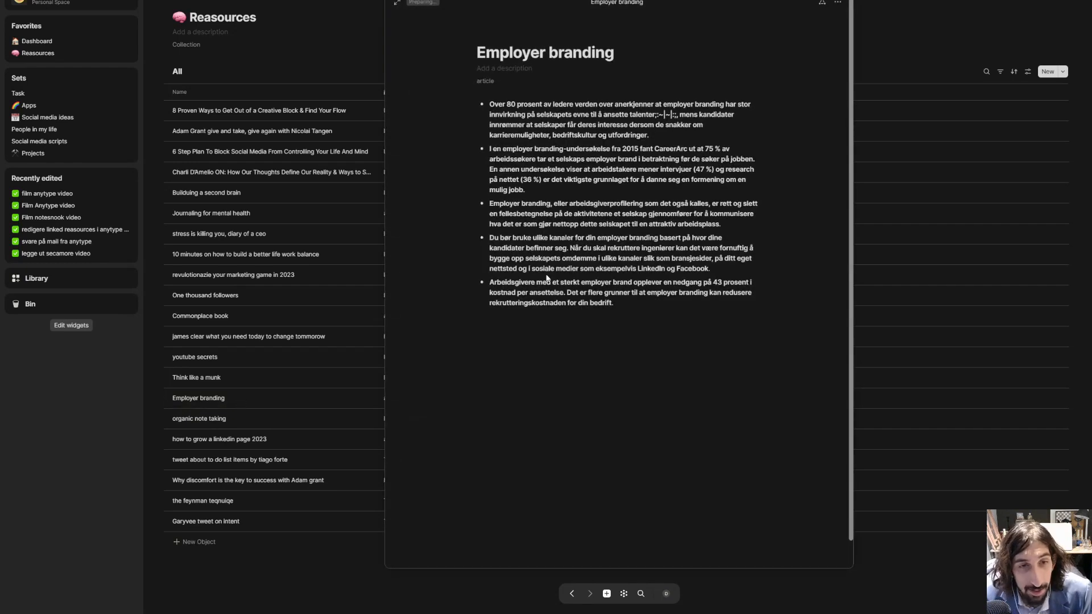
pyautogui.click(822, 2)
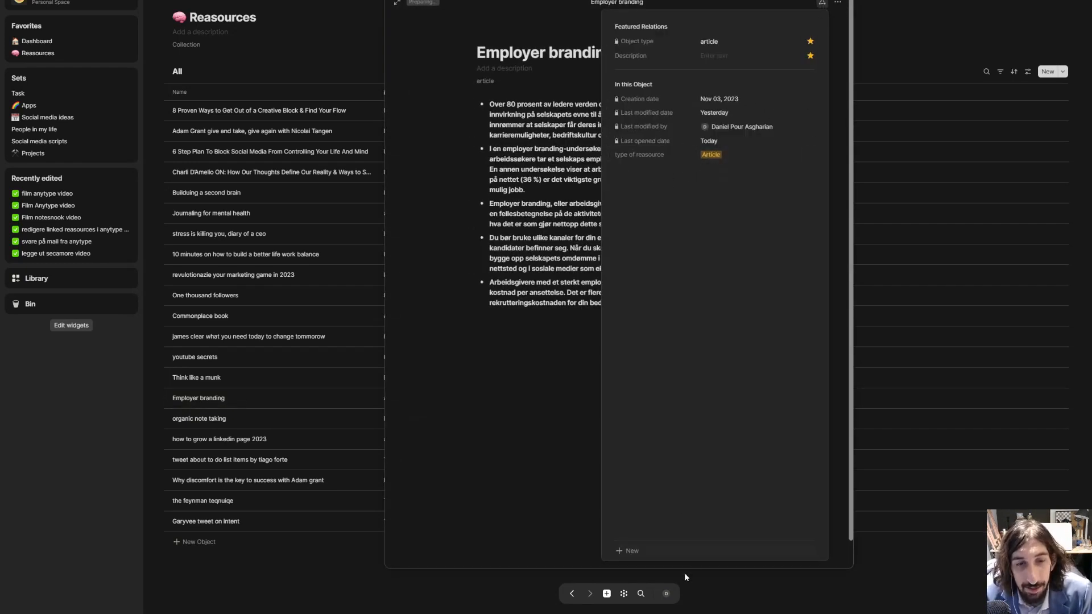
pyautogui.click(276, 457)
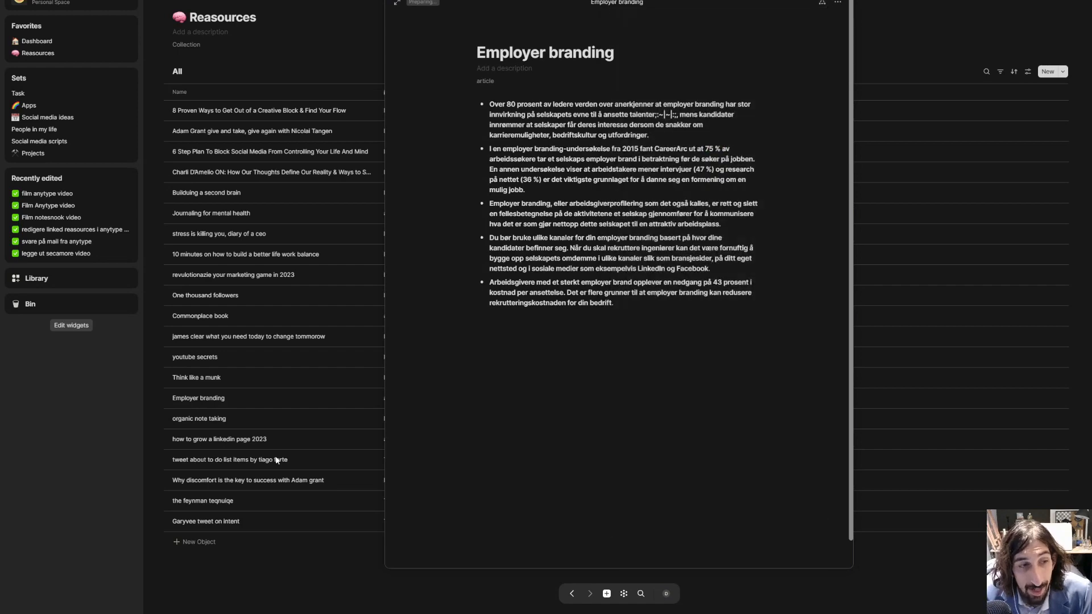
pyautogui.click(268, 459)
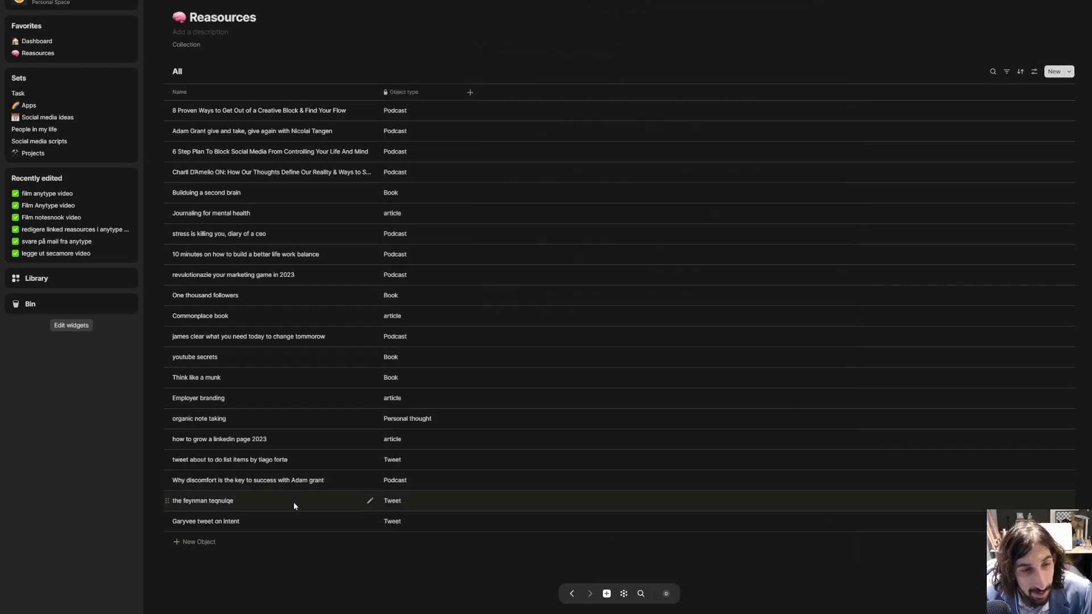
pyautogui.click(286, 320)
pyautogui.click(866, 178)
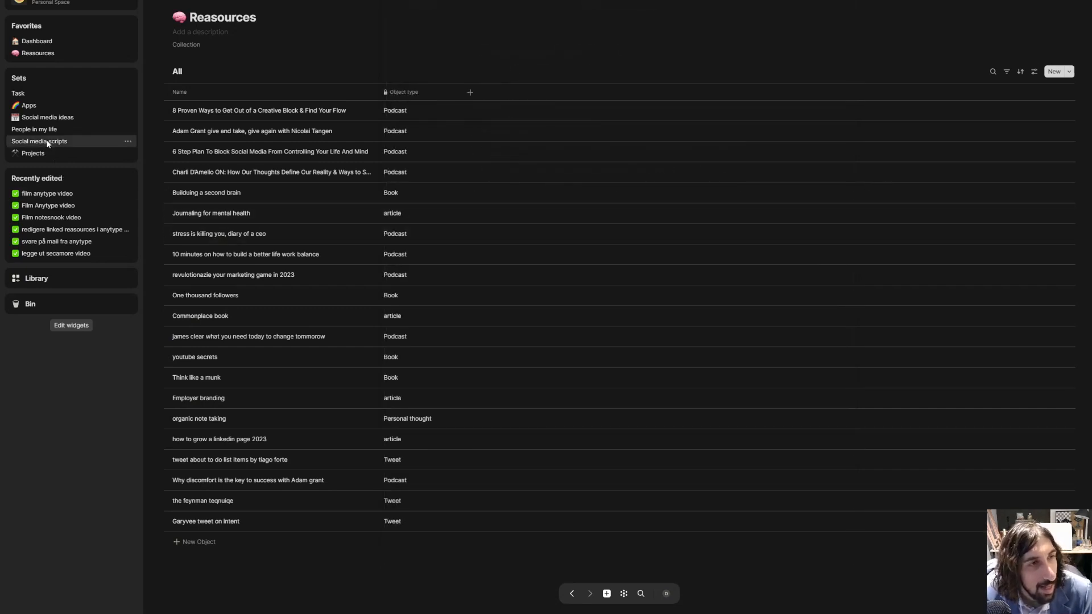
# Add the existing podcaster relation to the Podcast type among the own types in the Library
pyautogui.click(66, 280)
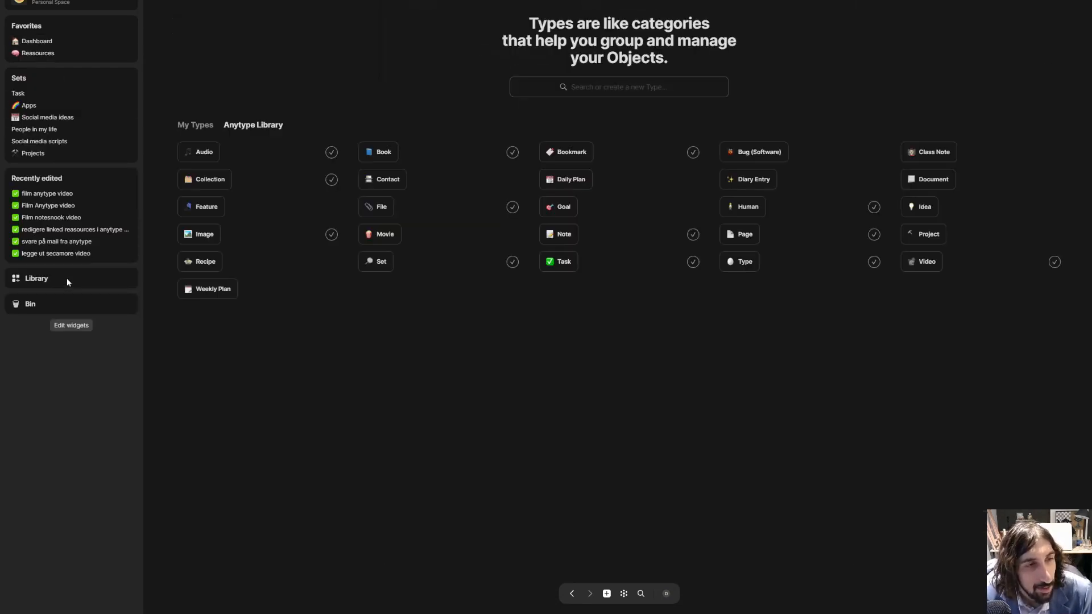
pyautogui.click(185, 126)
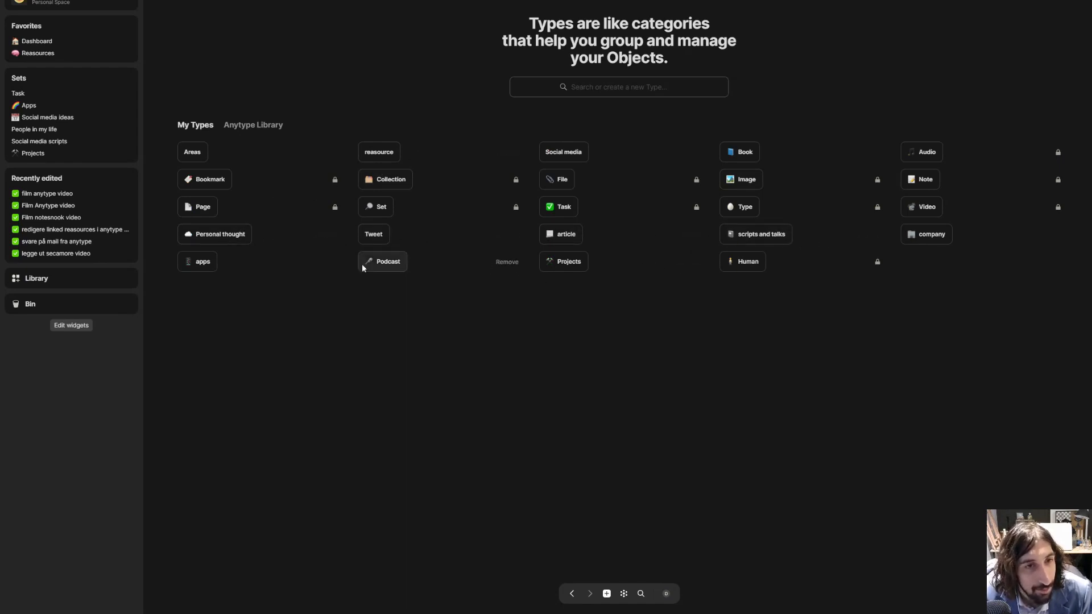
pyautogui.click(398, 265)
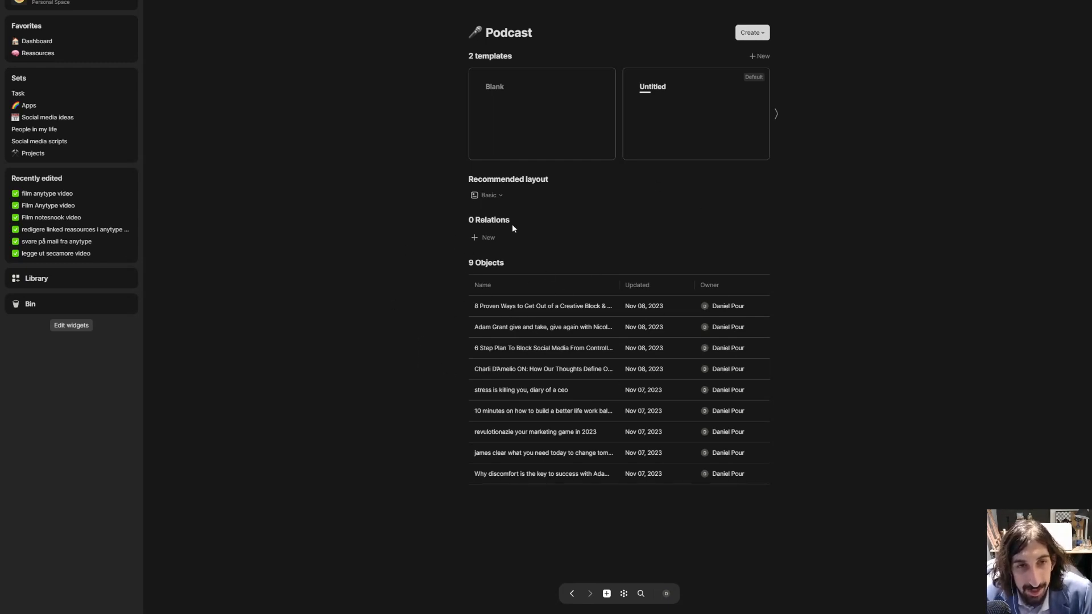
pyautogui.click(484, 237)
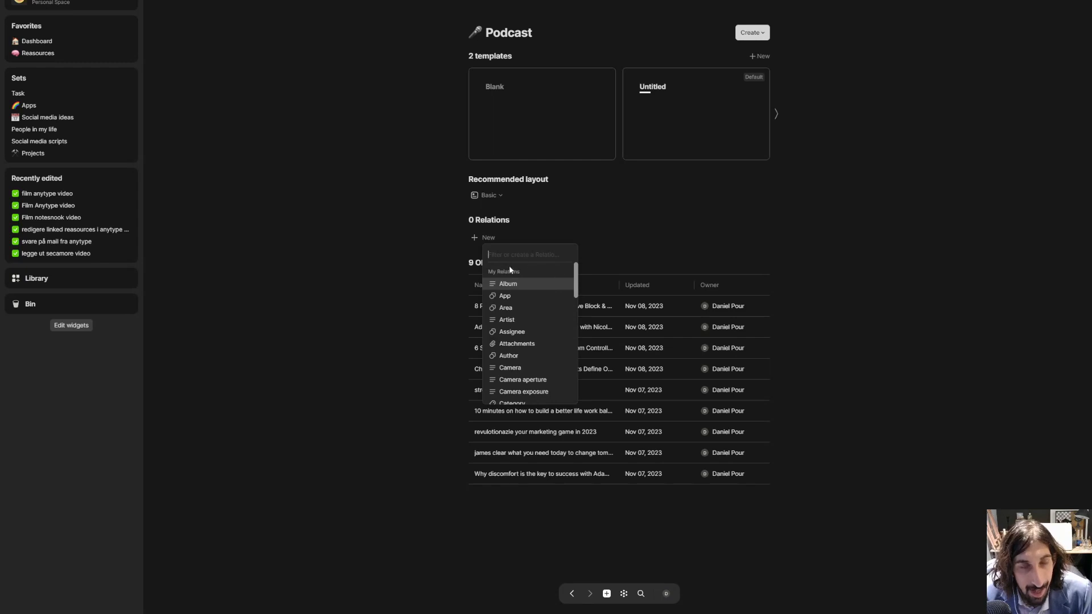
pyautogui.write('podcaster')
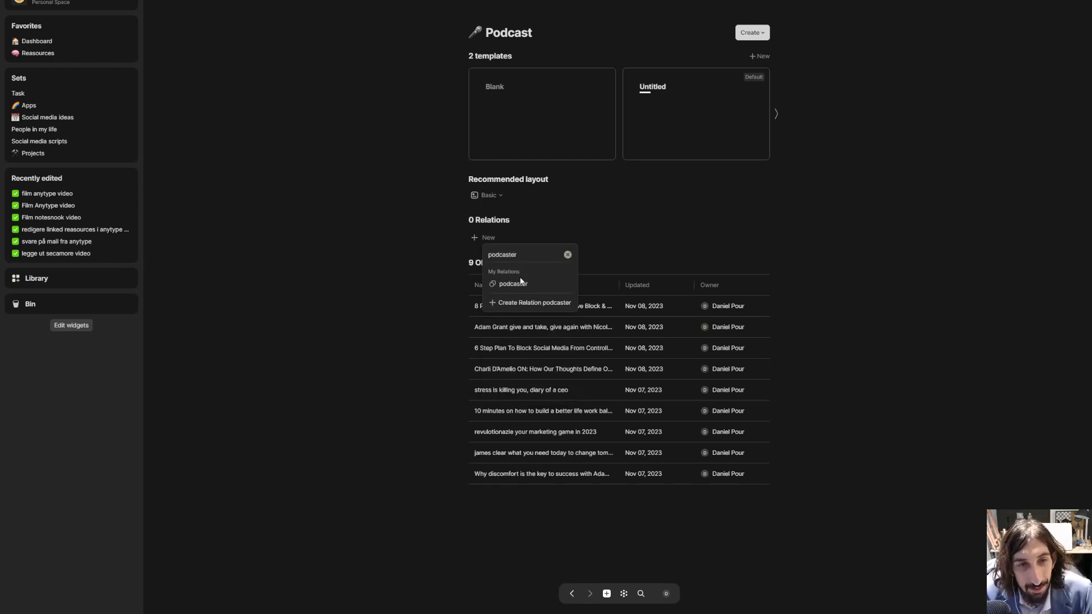
pyautogui.click(513, 283)
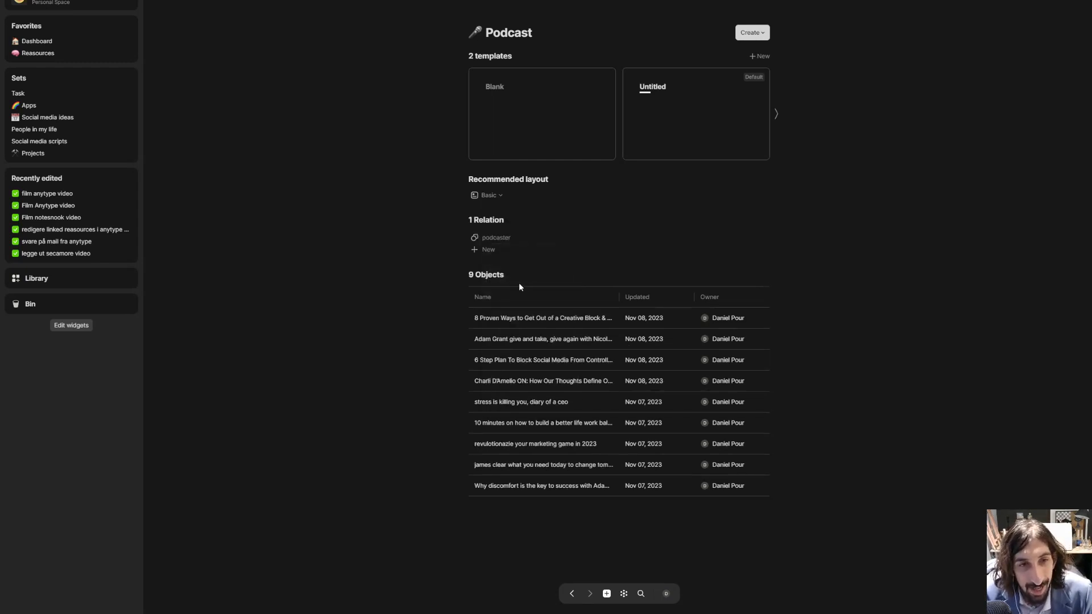
# Examine the Reasources collection's graph, checking the links of the Charli D'Amelio episode, jay shetty and the to-do list tweet
pyautogui.click(57, 41)
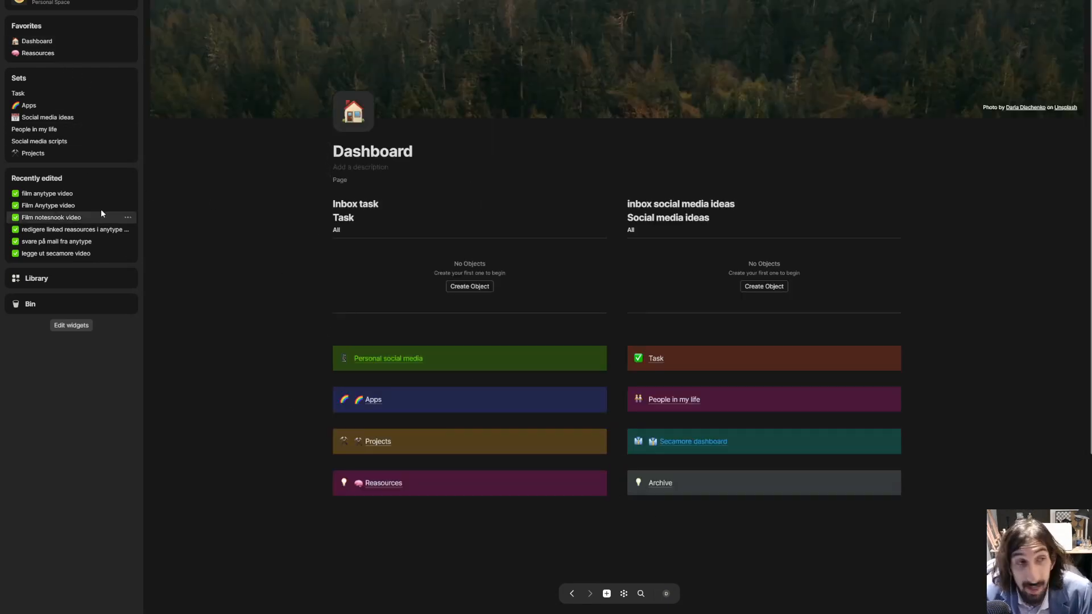
pyautogui.click(66, 52)
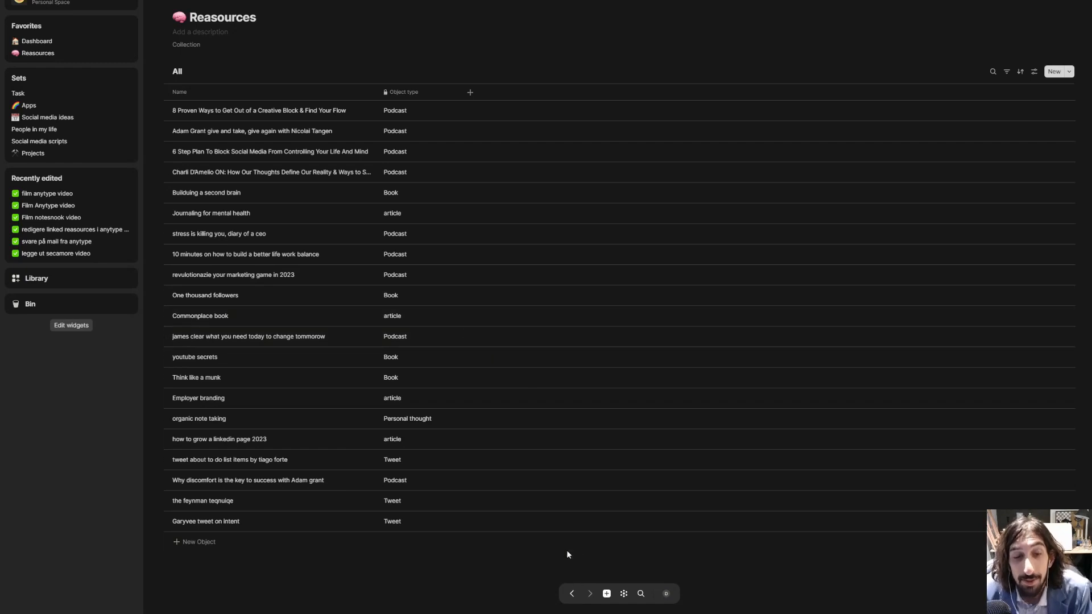
pyautogui.click(624, 593)
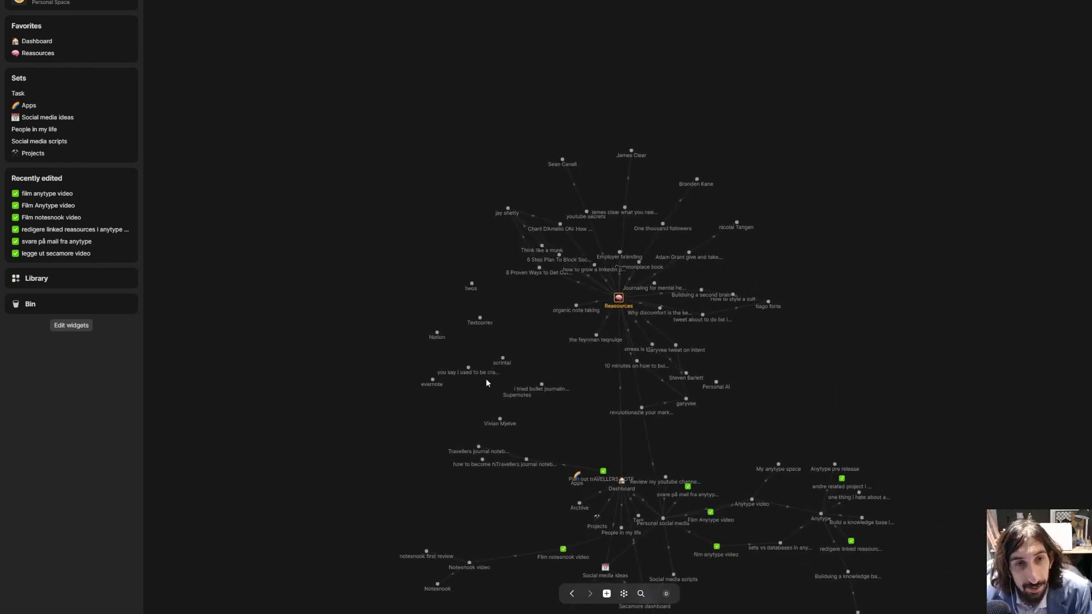
pyautogui.moveTo(560, 223)
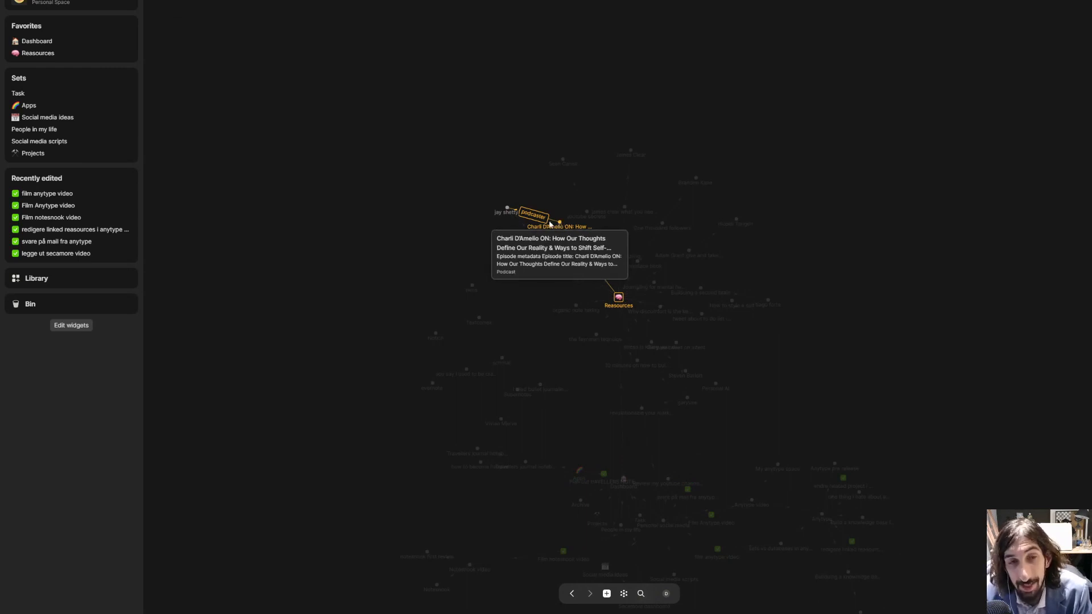
pyautogui.moveTo(506, 211)
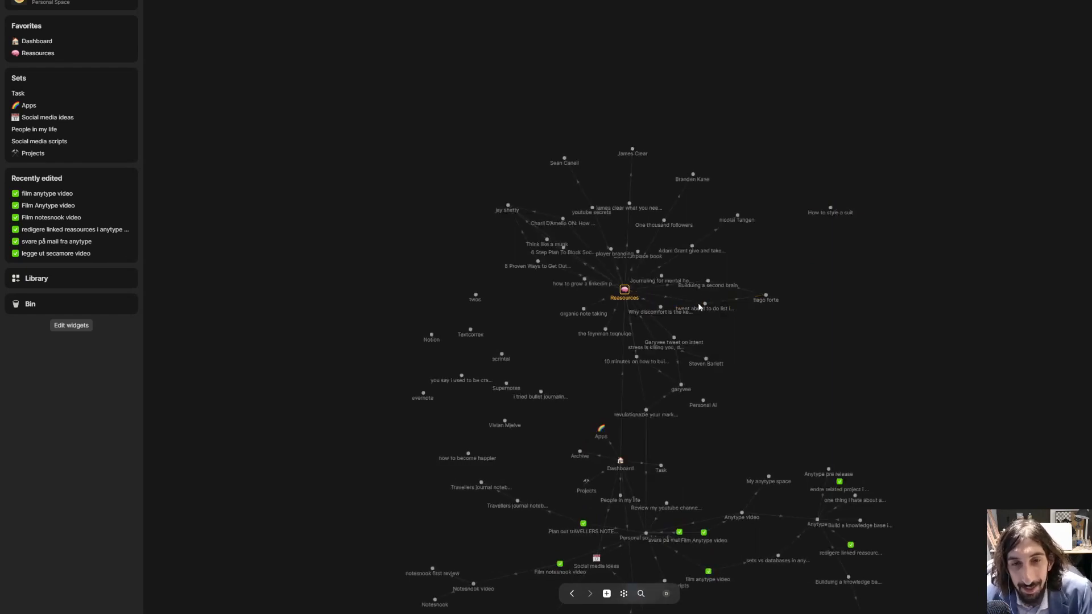
pyautogui.moveTo(705, 306)
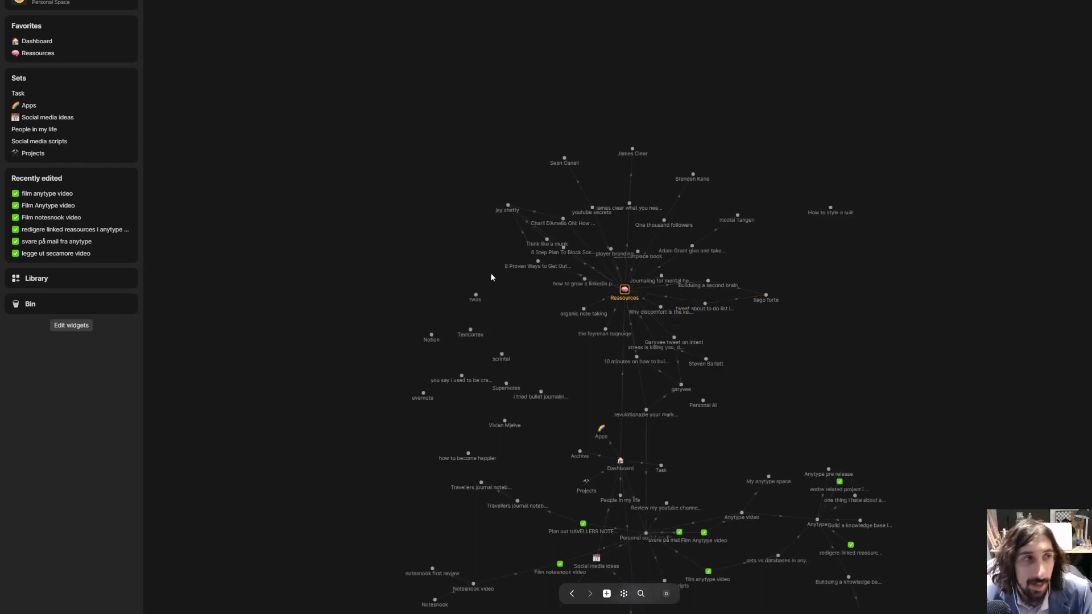
# Try to mention jay shetty at the end of the 8 Proven Ways to Get Out of a Creative Block podcast notes, and remove the mention text
pyautogui.click(50, 52)
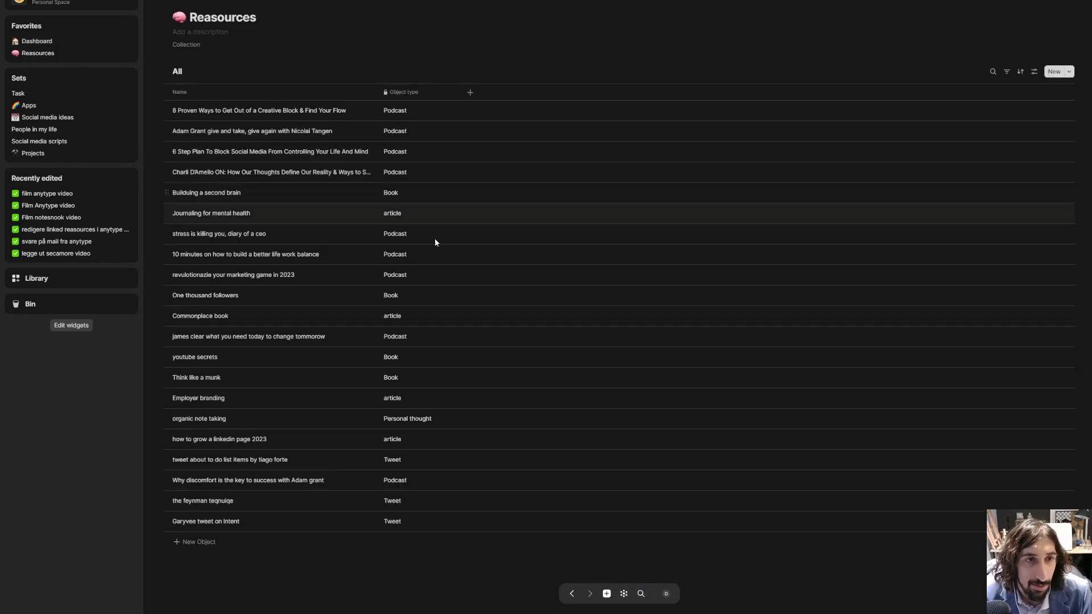
pyautogui.click(262, 112)
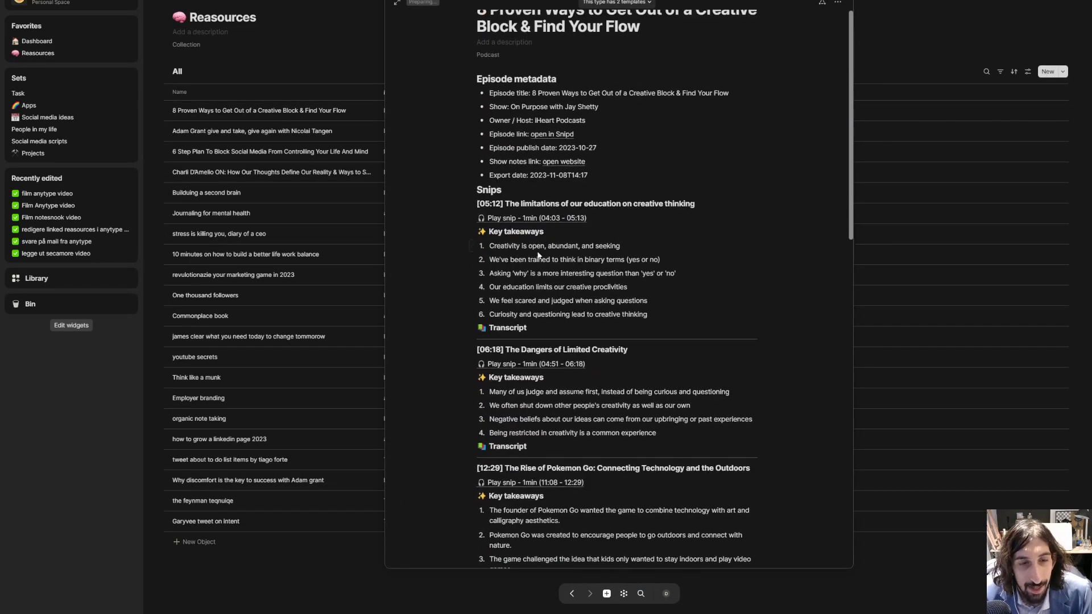
pyautogui.scroll(-20, 537, 256)
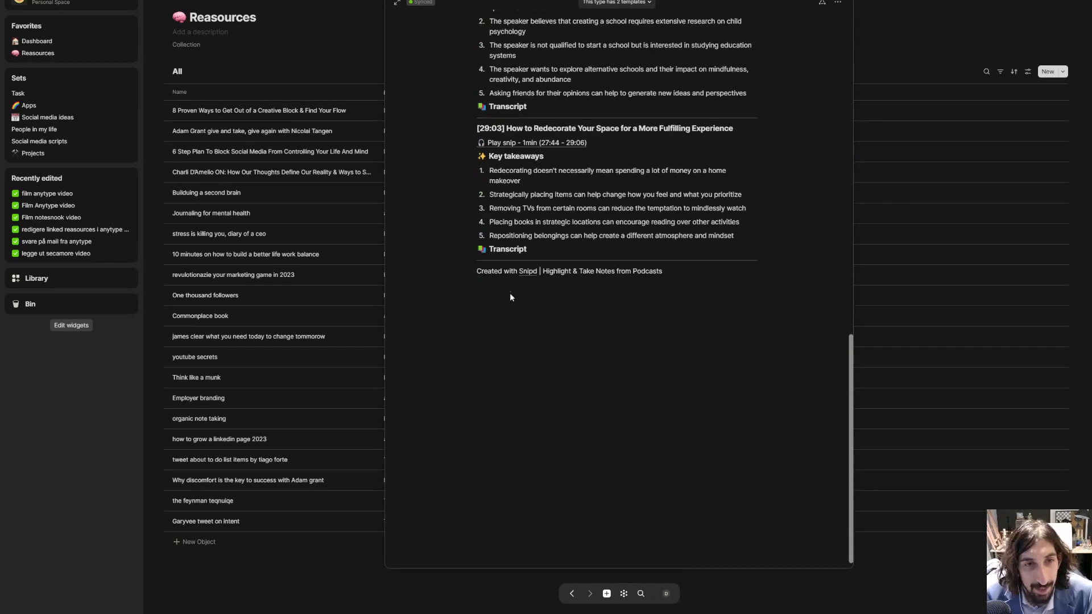
pyautogui.click(479, 290)
pyautogui.write('@')
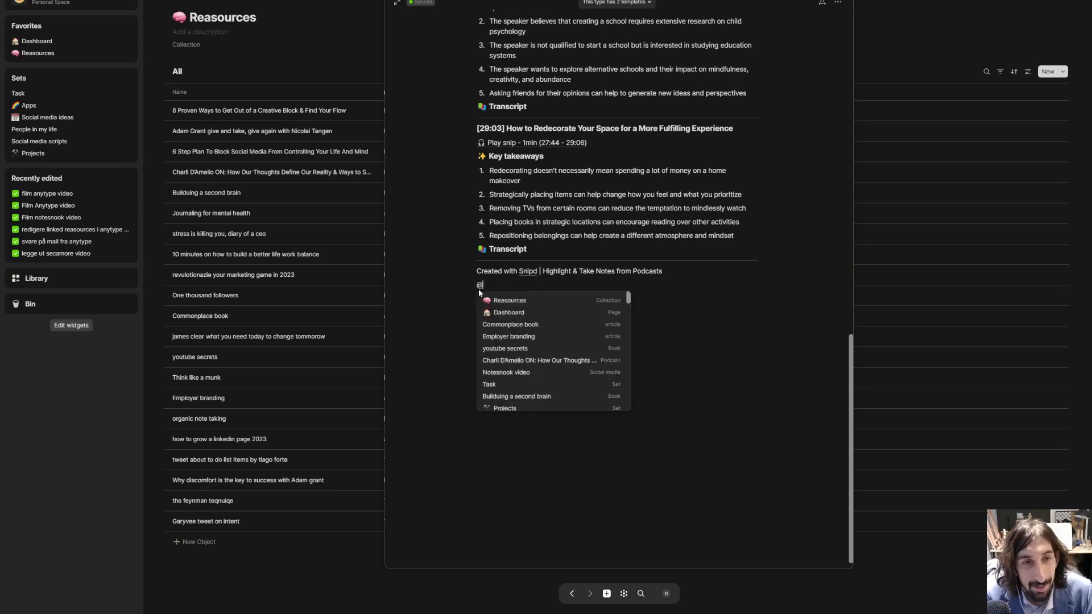
pyautogui.write('jay')
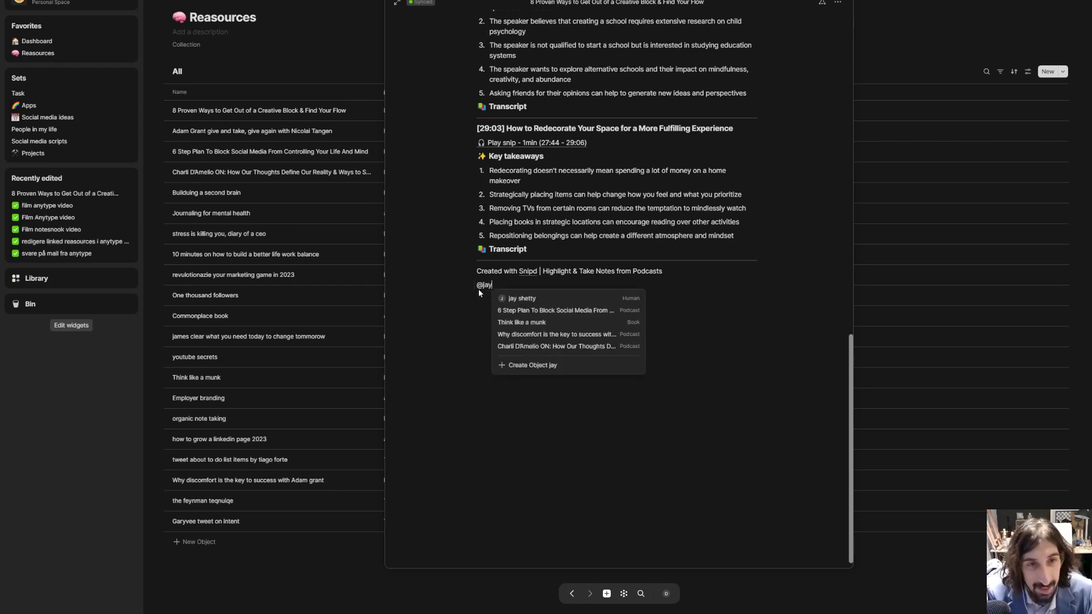
pyautogui.press('BackSpace')
pyautogui.press('BackSpace')
pyautogui.press('BackSpace')
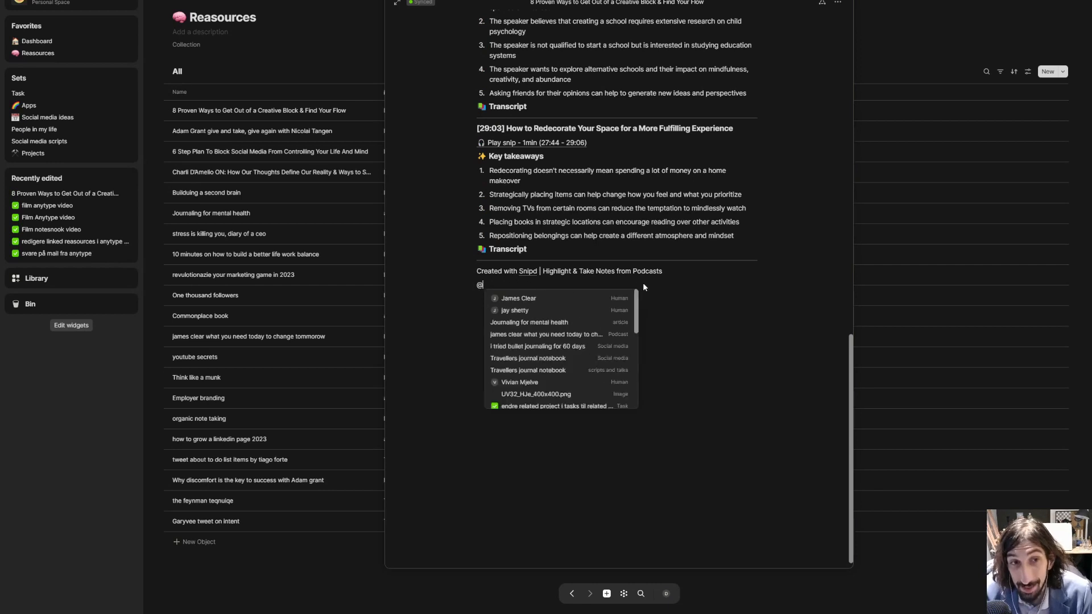
pyautogui.press('BackSpace')
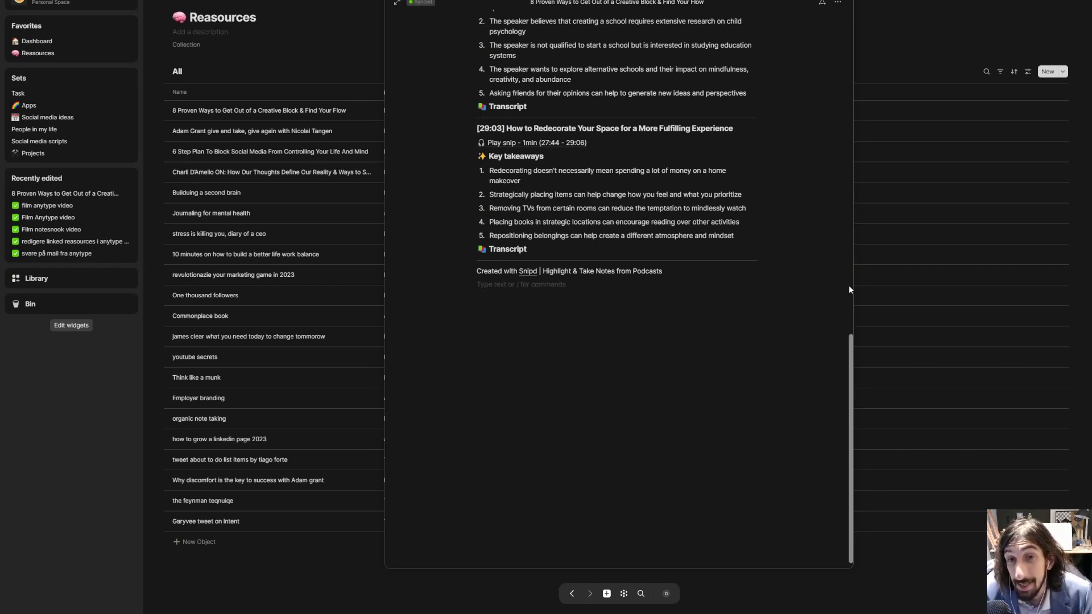
pyautogui.click(908, 89)
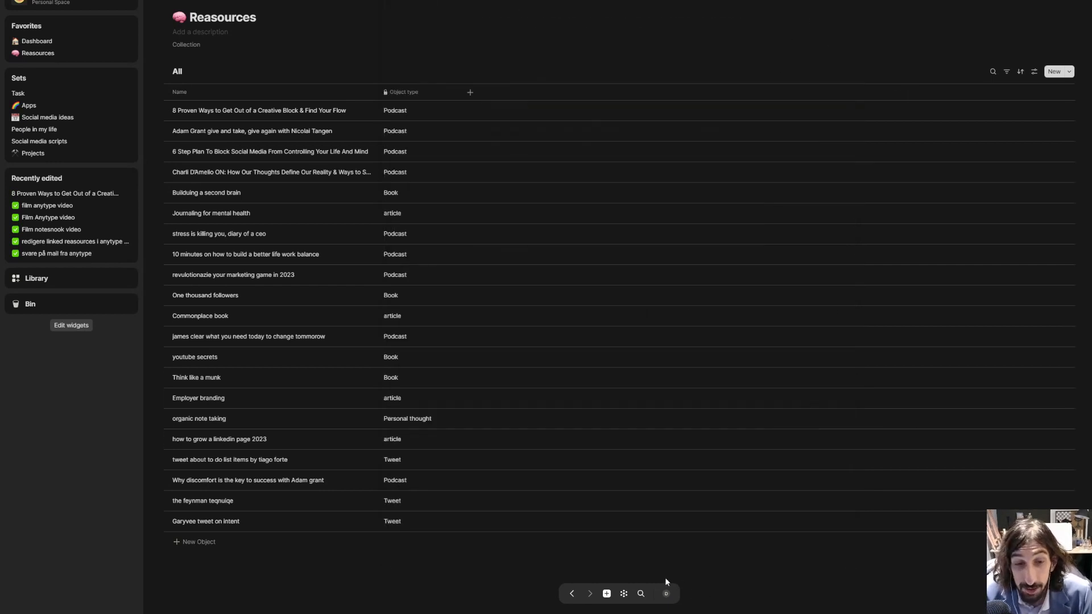
# Examine the graph links of nicolai Tangen and the social media object about building a knowledge base inside of Anytype
pyautogui.click(623, 593)
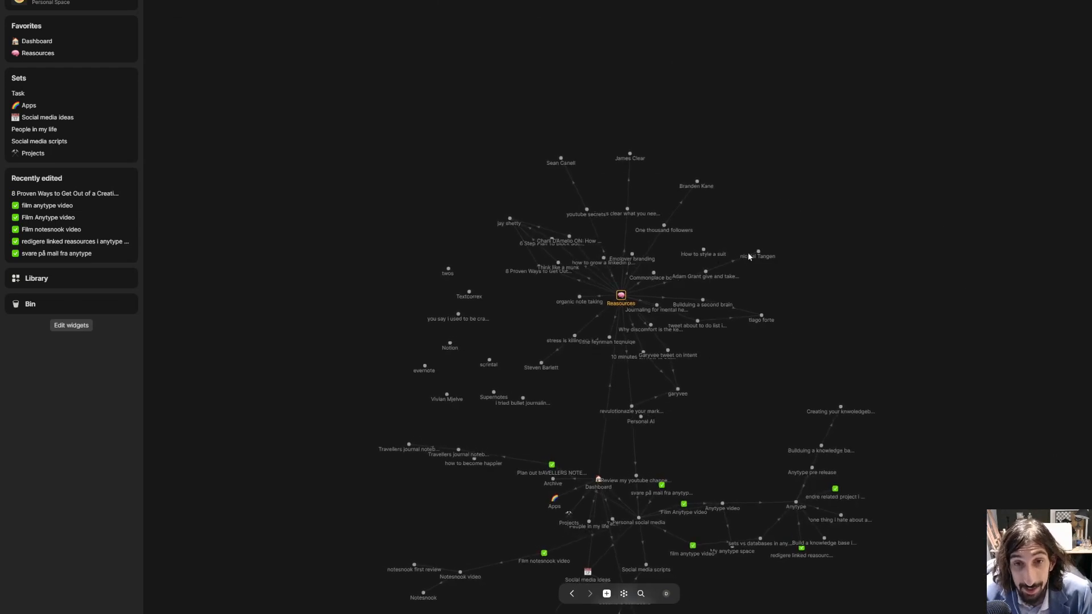
pyautogui.moveTo(761, 256)
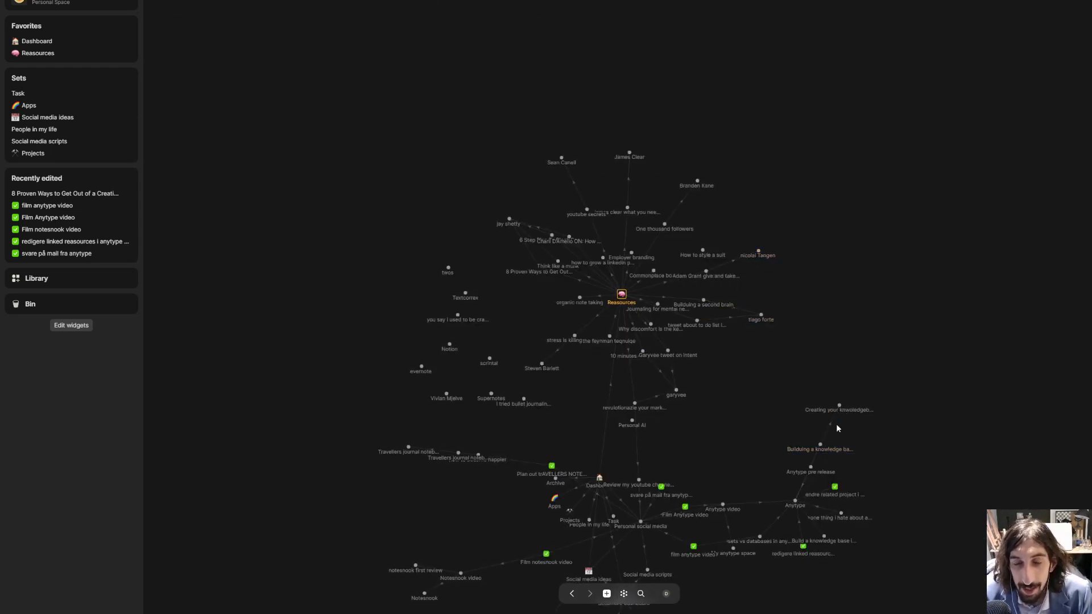
pyautogui.moveTo(821, 448)
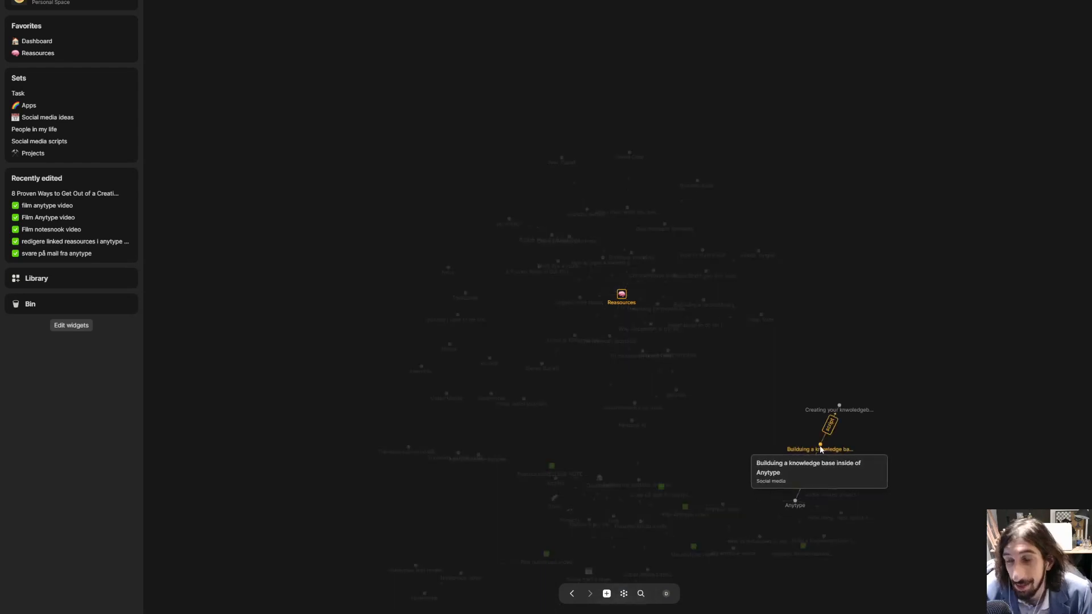